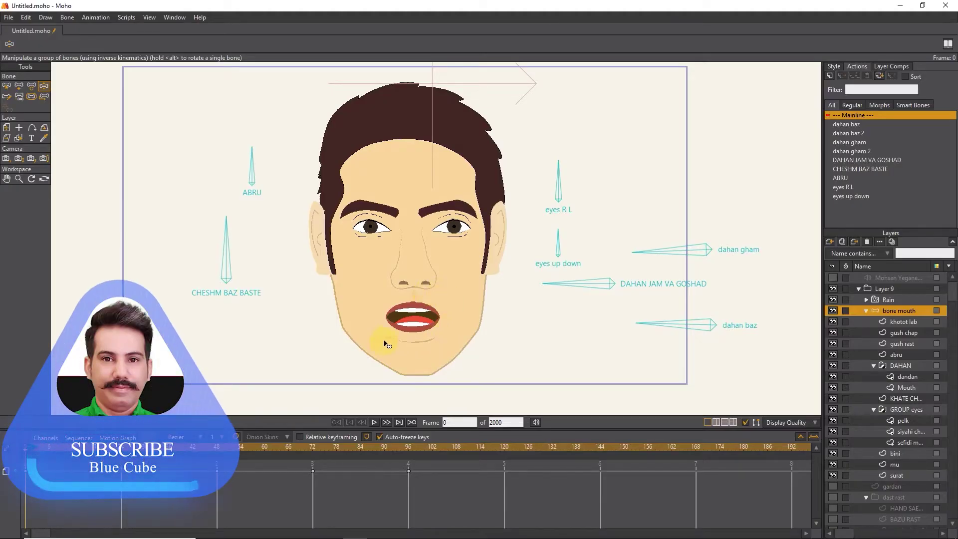
Rotate the finished rig's mouth bones to preview how the mouth reshapes
{"action": "mouse_move", "coordinate": [470, 332]}
{"action": "left_mouse_down"}
{"action": "mouse_move", "coordinate": [478, 308]}
{"action": "mouse_move", "coordinate": [443, 333]}
{"action": "left_mouse_up"}
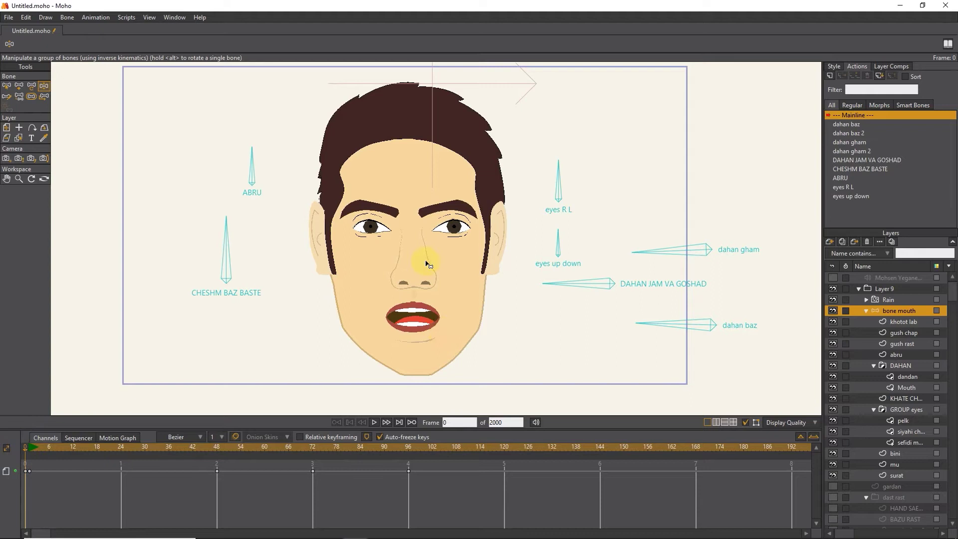
{"action": "mouse_move", "coordinate": [658, 251]}
{"action": "left_mouse_down"}
{"action": "mouse_move", "coordinate": [659, 197]}
{"action": "mouse_move", "coordinate": [673, 288]}
{"action": "mouse_move", "coordinate": [641, 240]}
{"action": "left_mouse_up"}
{"action": "mouse_move", "coordinate": [659, 324]}
{"action": "left_mouse_down"}
{"action": "mouse_move", "coordinate": [697, 227]}
{"action": "mouse_move", "coordinate": [681, 306]}
{"action": "mouse_move", "coordinate": [689, 381]}
{"action": "mouse_move", "coordinate": [667, 324]}
{"action": "left_mouse_up"}
{"action": "left_click", "coordinate": [659, 243]}
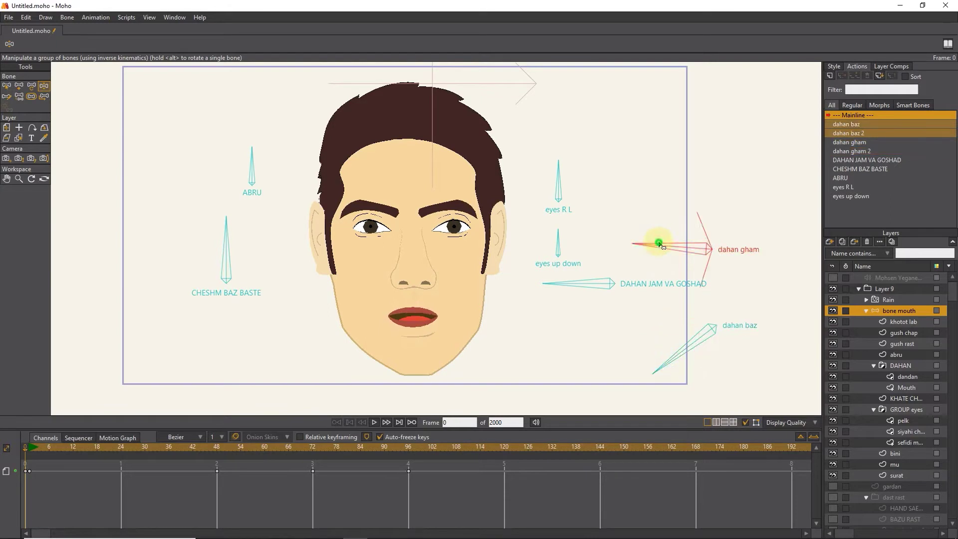
{"action": "left_click_drag", "start_coordinate": [658, 243], "coordinate": [637, 257]}
{"action": "left_click_drag", "start_coordinate": [554, 283], "coordinate": [573, 252]}
{"action": "mouse_move", "coordinate": [673, 352]}
{"action": "left_mouse_down"}
{"action": "mouse_move", "coordinate": [666, 306]}
{"action": "mouse_move", "coordinate": [641, 258]}
{"action": "mouse_move", "coordinate": [560, 274]}
{"action": "left_mouse_up"}
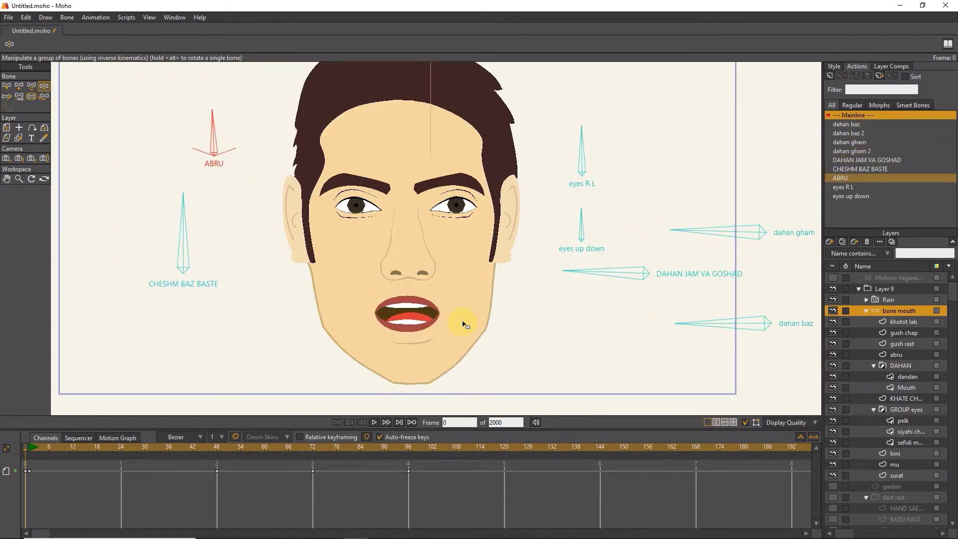
Create a new empty document and begin renaming Layer 1 to MOUTH
{"action": "left_click", "coordinate": [9, 17]}
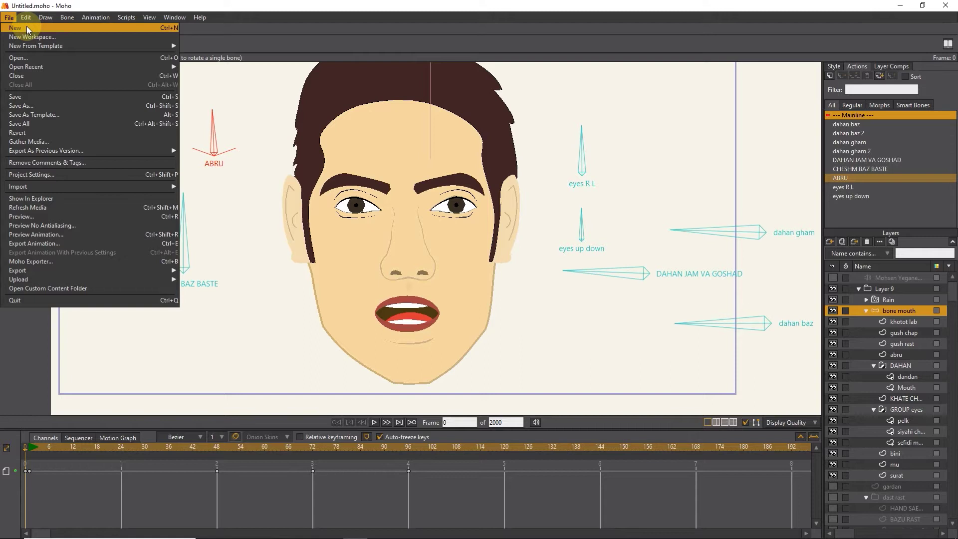
{"action": "left_click", "coordinate": [28, 29]}
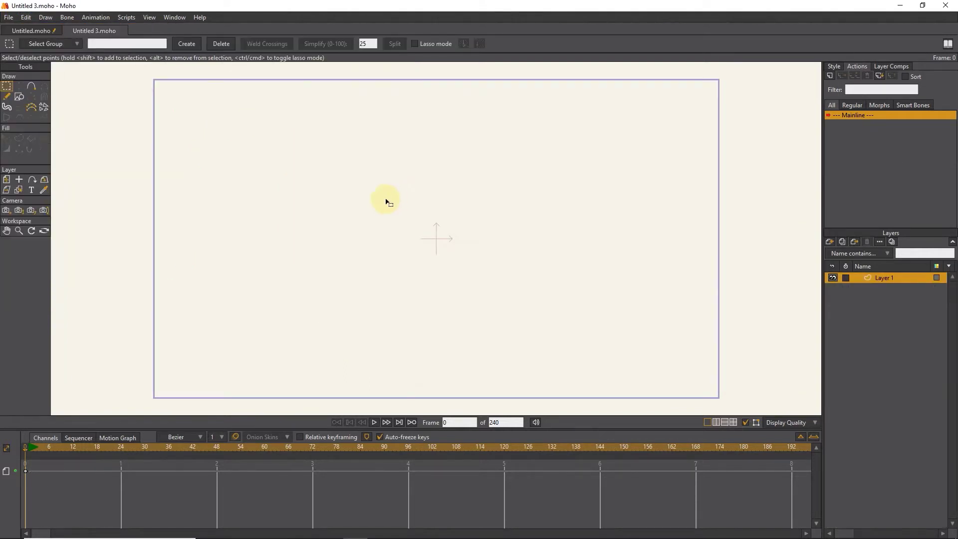
{"action": "double_click", "coordinate": [879, 281]}
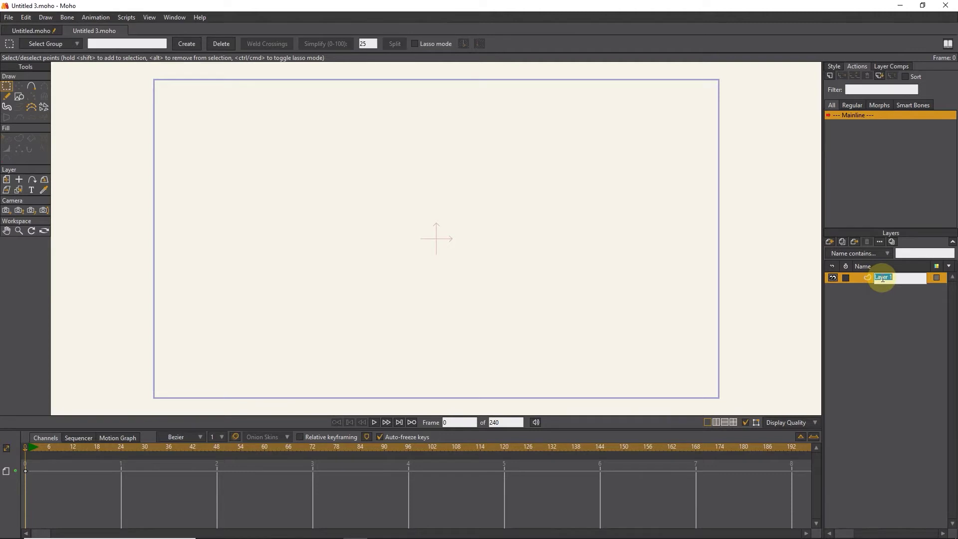
{"action": "type", "text": "MOUTH"}
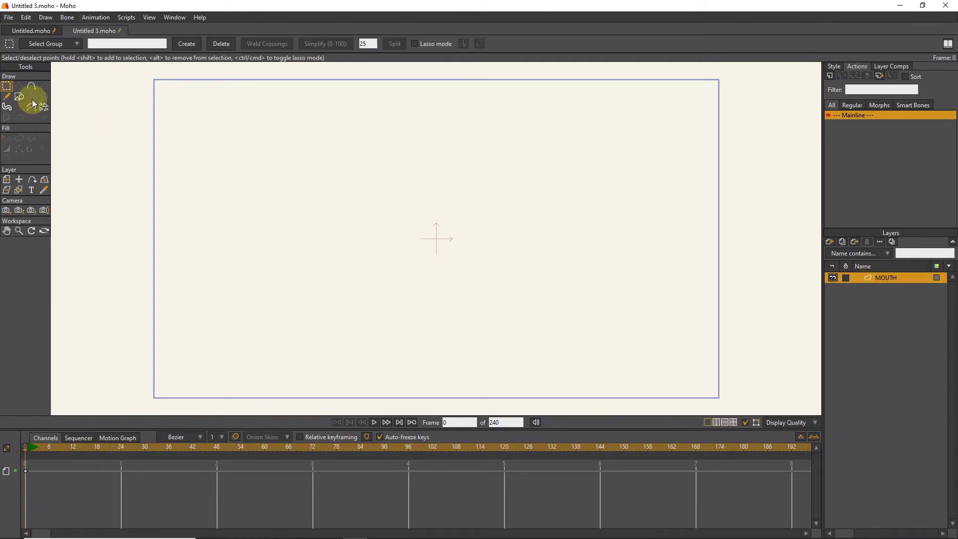
Draw an ellipse near the canvas centre
{"action": "left_click", "coordinate": [18, 98]}
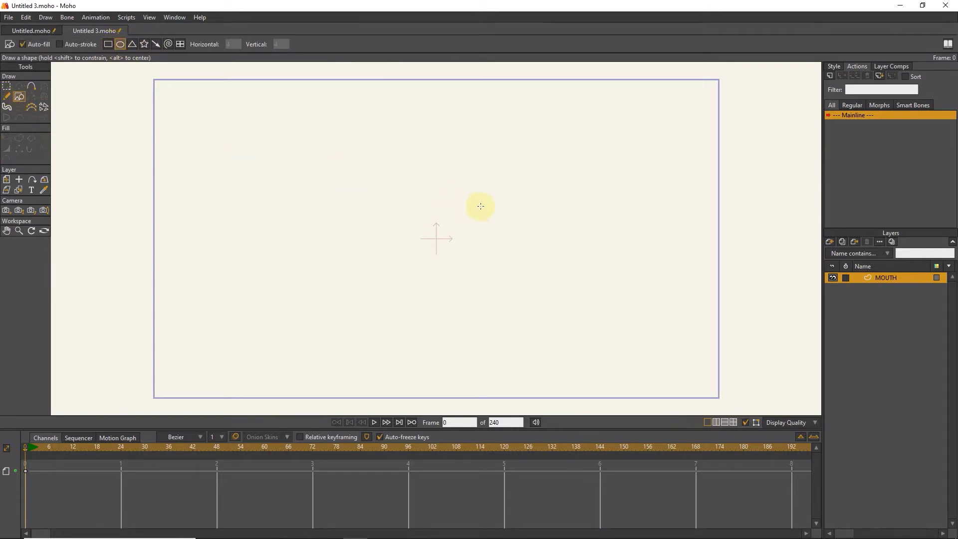
{"action": "left_click_drag", "start_coordinate": [523, 192], "coordinate": [371, 248]}
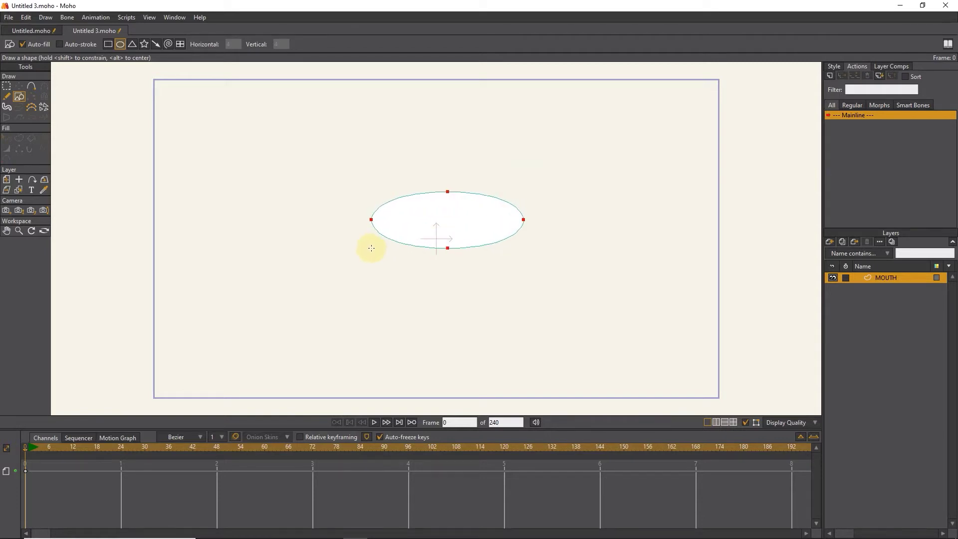
{"action": "left_click", "coordinate": [833, 66]}
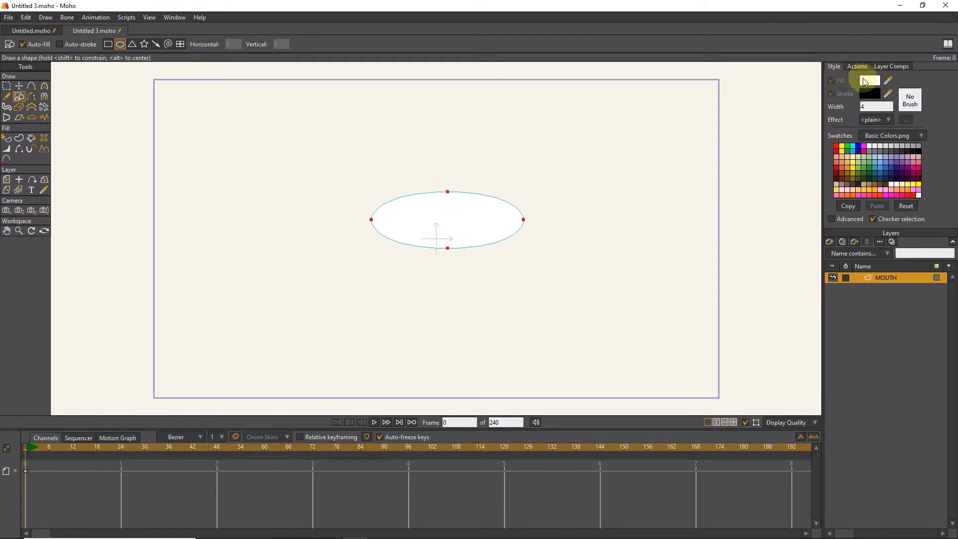
Select the ellipse and give it an outline of width 20
{"action": "left_click", "coordinate": [6, 139]}
{"action": "left_click", "coordinate": [417, 223]}
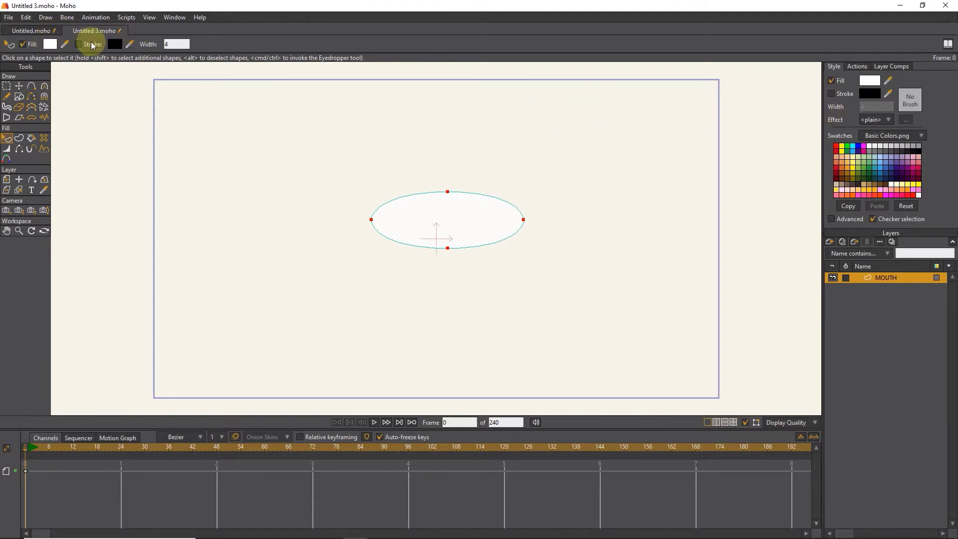
{"action": "left_click", "coordinate": [79, 44]}
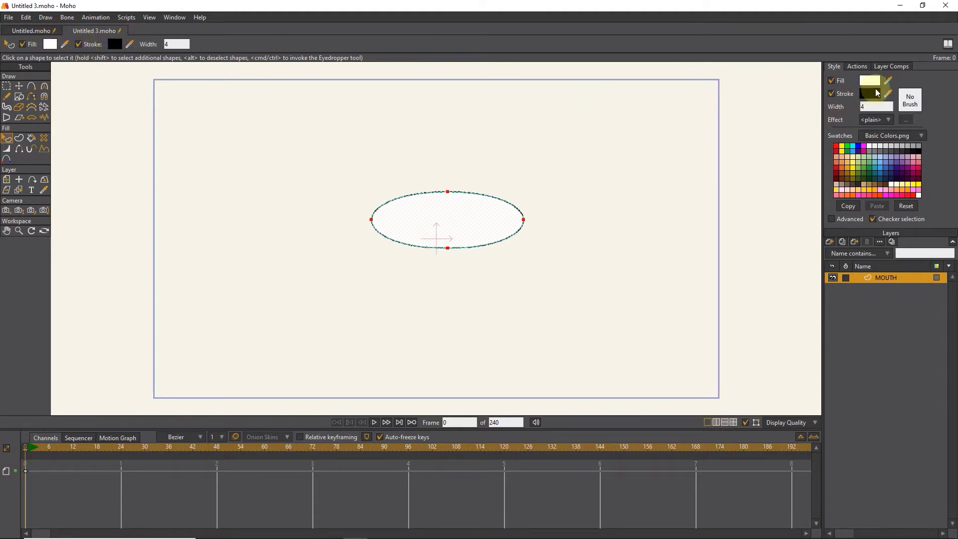
{"action": "left_click", "coordinate": [862, 107]}
{"action": "left_click_drag", "start_coordinate": [862, 106], "coordinate": [848, 108]}
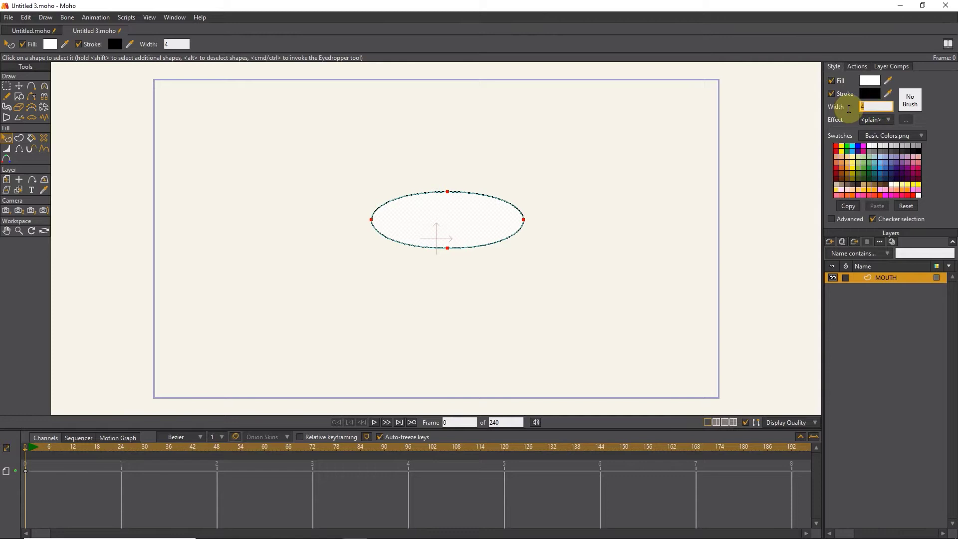
{"action": "type", "text": "20"}
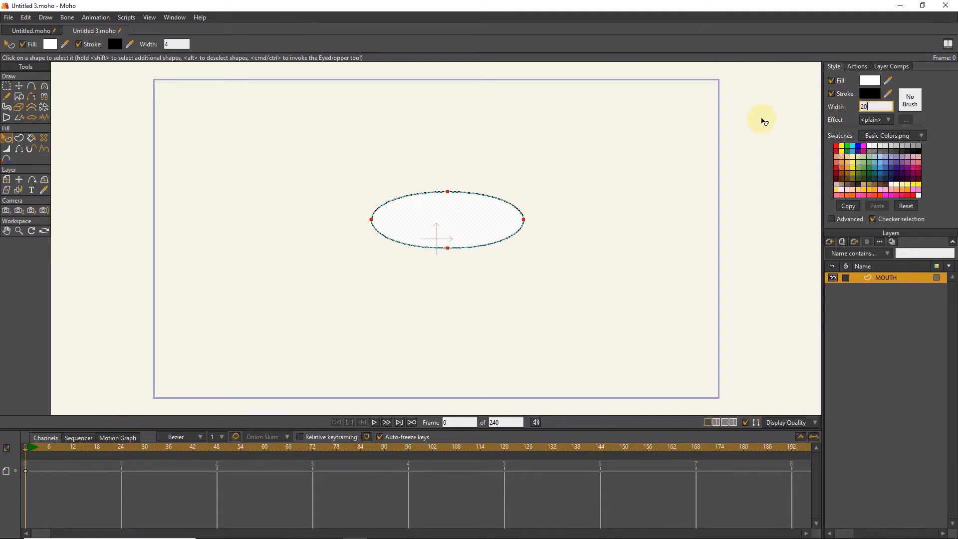
{"action": "left_click", "coordinate": [761, 121]}
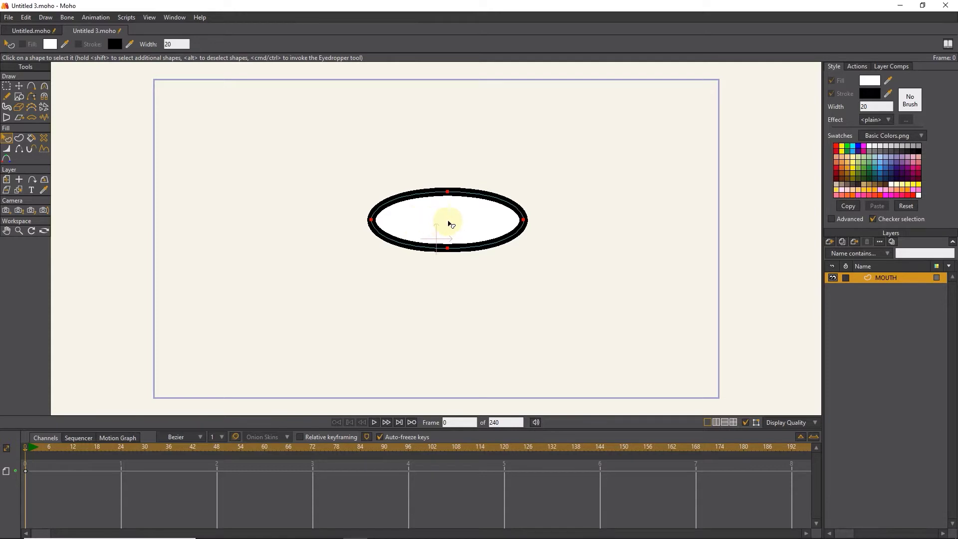
Colour the ellipse fill dark brown (4C2929) and its outline red (A12929)
{"action": "left_click", "coordinate": [433, 223]}
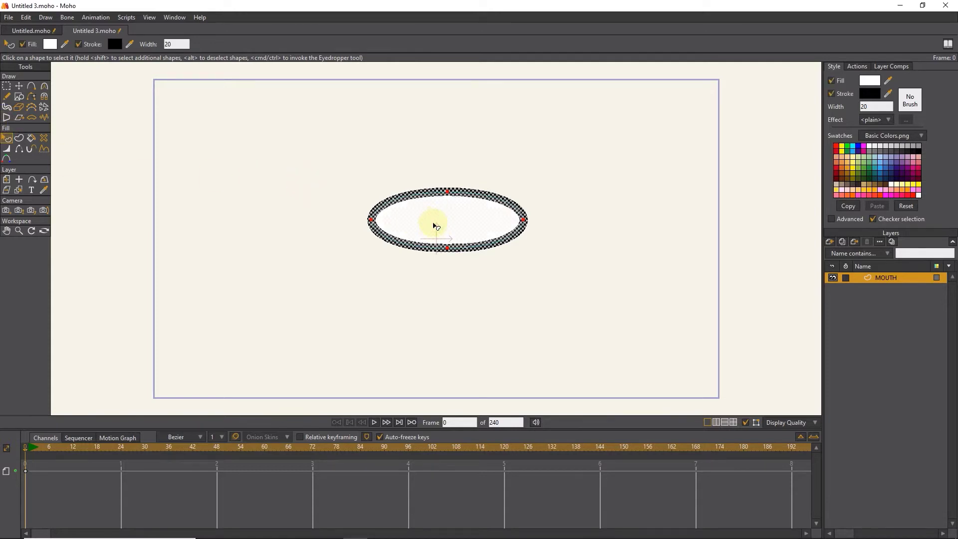
{"action": "left_click", "coordinate": [869, 81]}
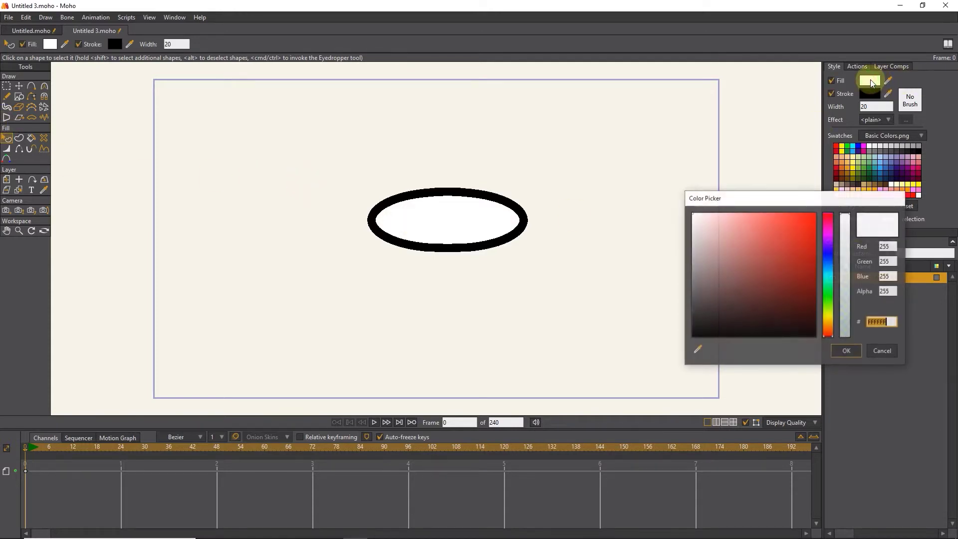
{"action": "left_click", "coordinate": [749, 300]}
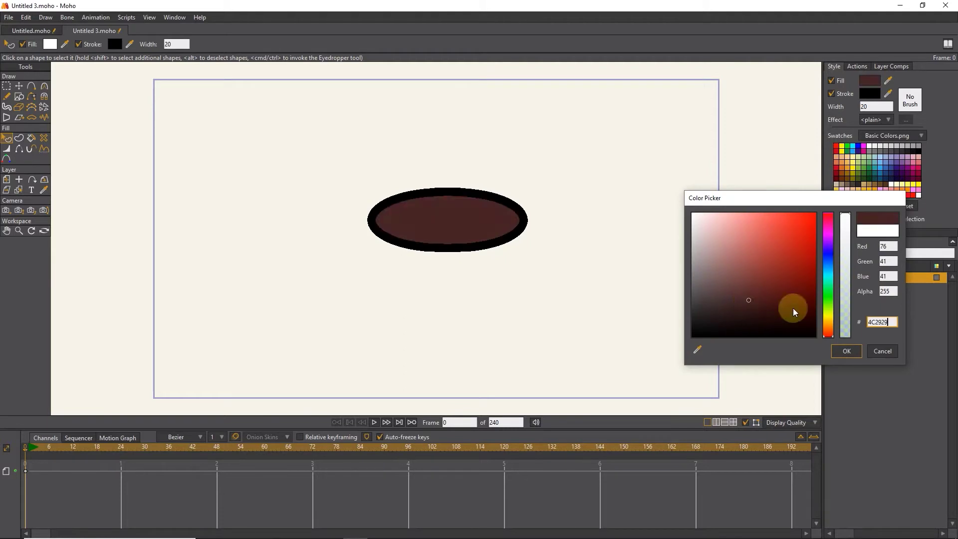
{"action": "left_click", "coordinate": [846, 351]}
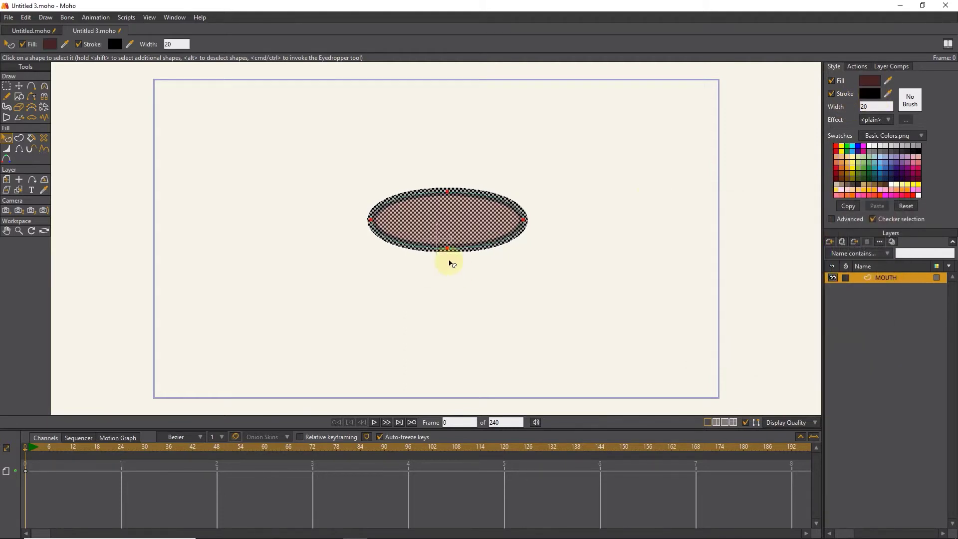
{"action": "left_click", "coordinate": [876, 96]}
{"action": "left_click", "coordinate": [763, 259]}
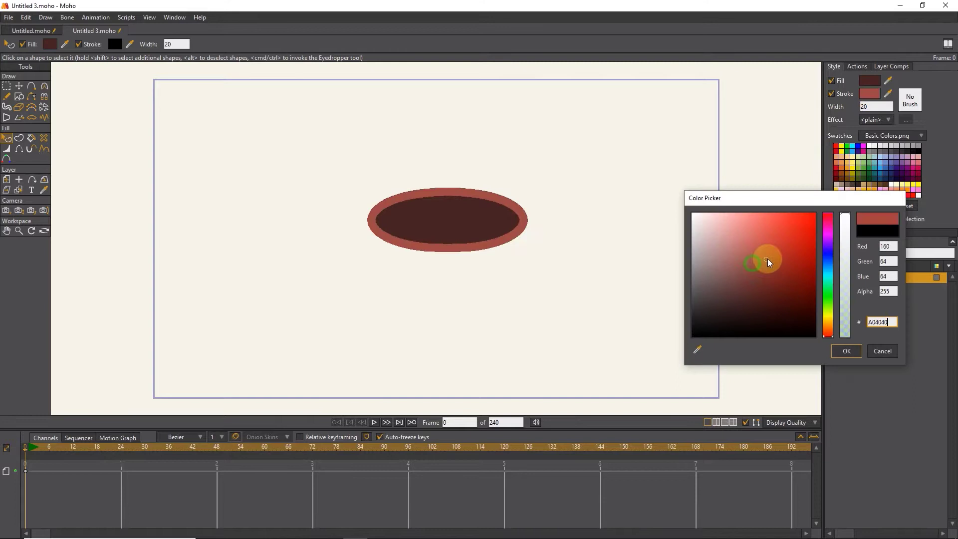
{"action": "left_click_drag", "start_coordinate": [785, 260], "coordinate": [785, 261]}
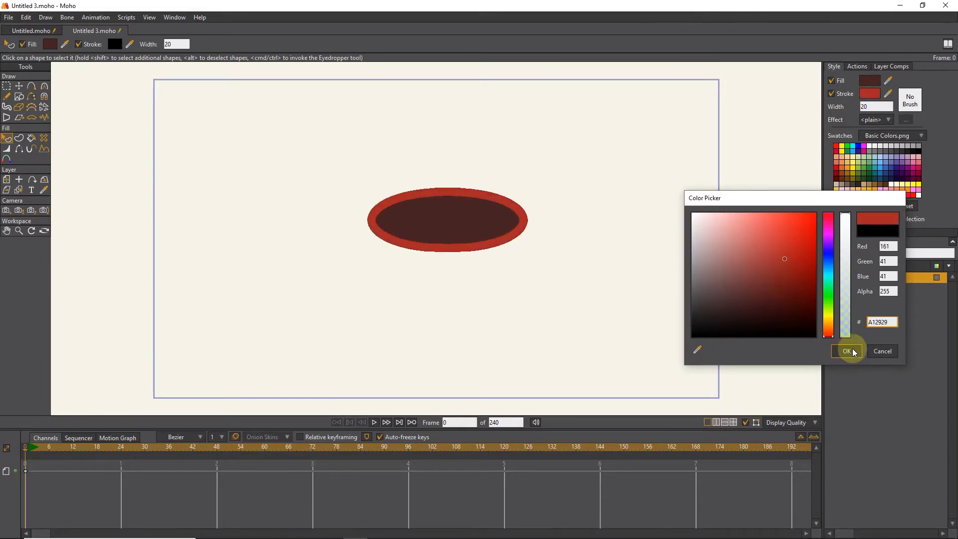
{"action": "left_click", "coordinate": [849, 352]}
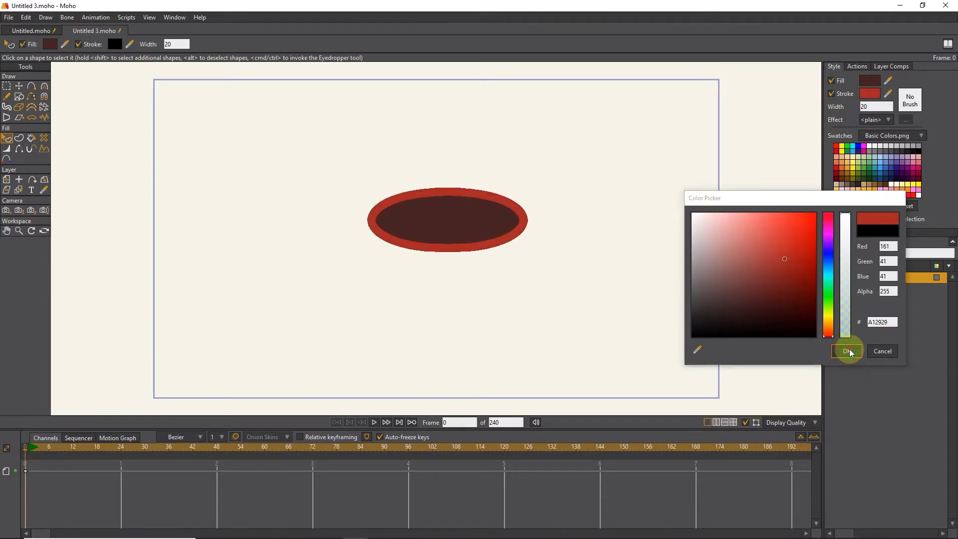
Fill the ellipse from its edges and thicken the outline at its top and bottom points
{"action": "left_click", "coordinate": [19, 138]}
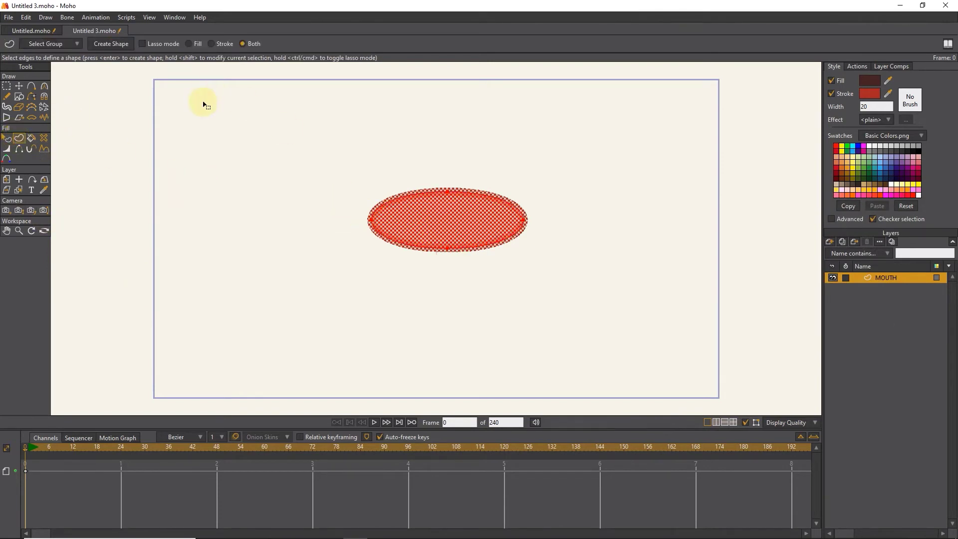
{"action": "left_click", "coordinate": [110, 42]}
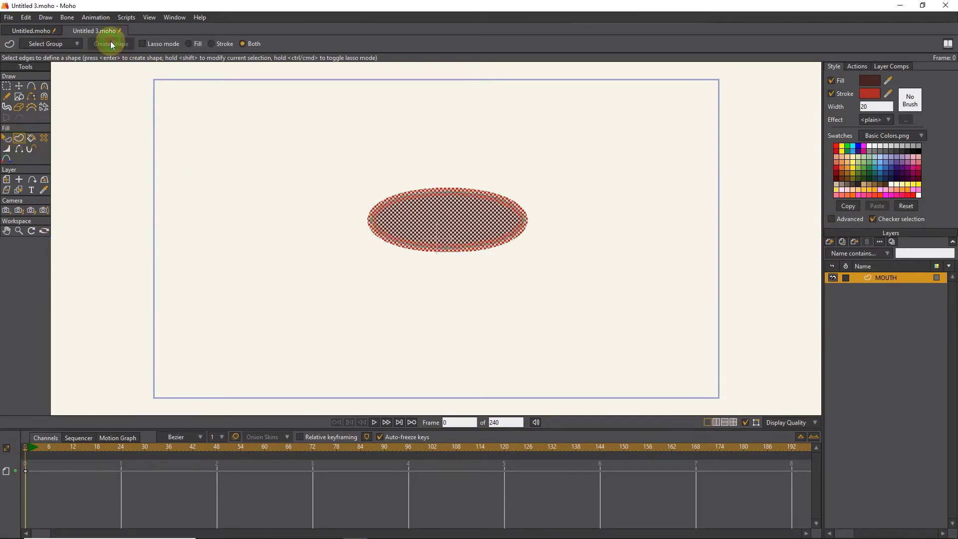
{"action": "left_click", "coordinate": [442, 107]}
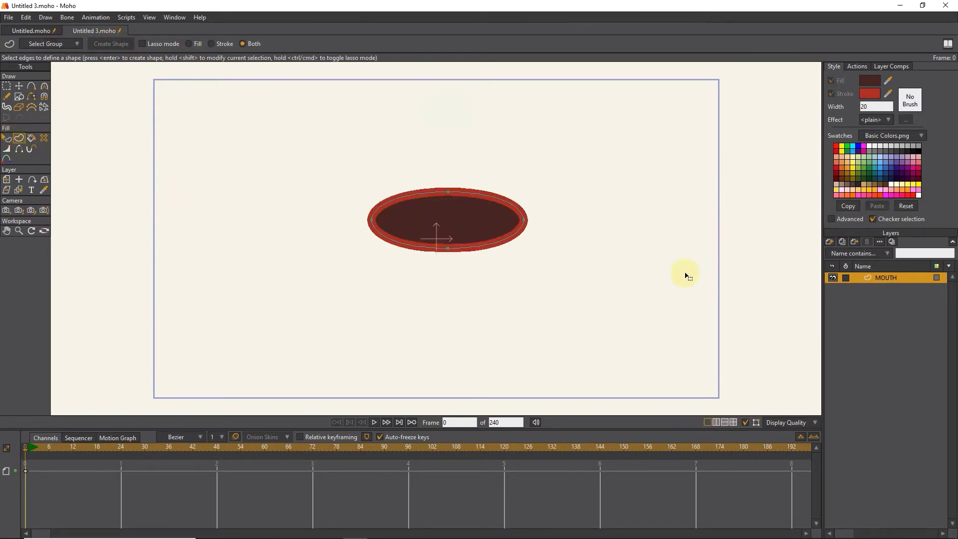
{"action": "left_click", "coordinate": [6, 85]}
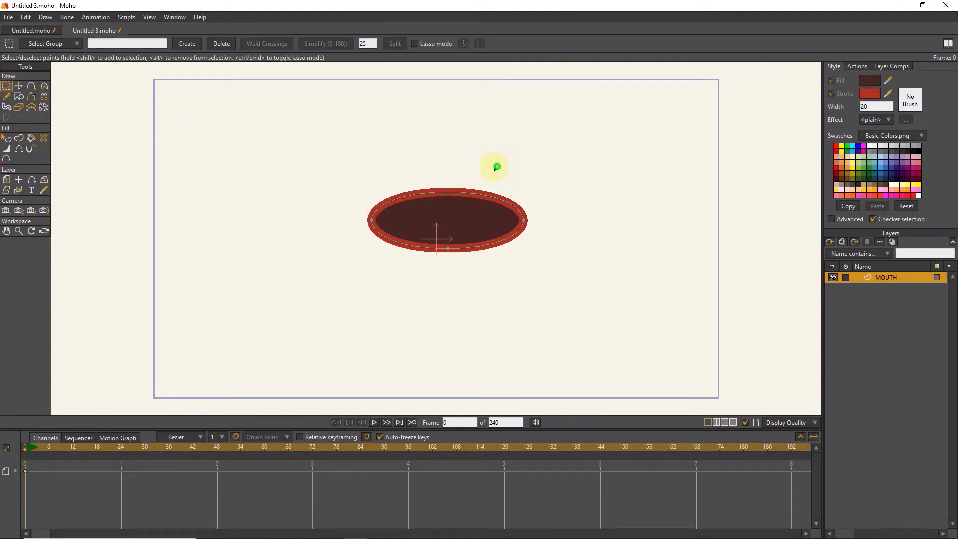
{"action": "left_click_drag", "start_coordinate": [496, 169], "coordinate": [402, 287]}
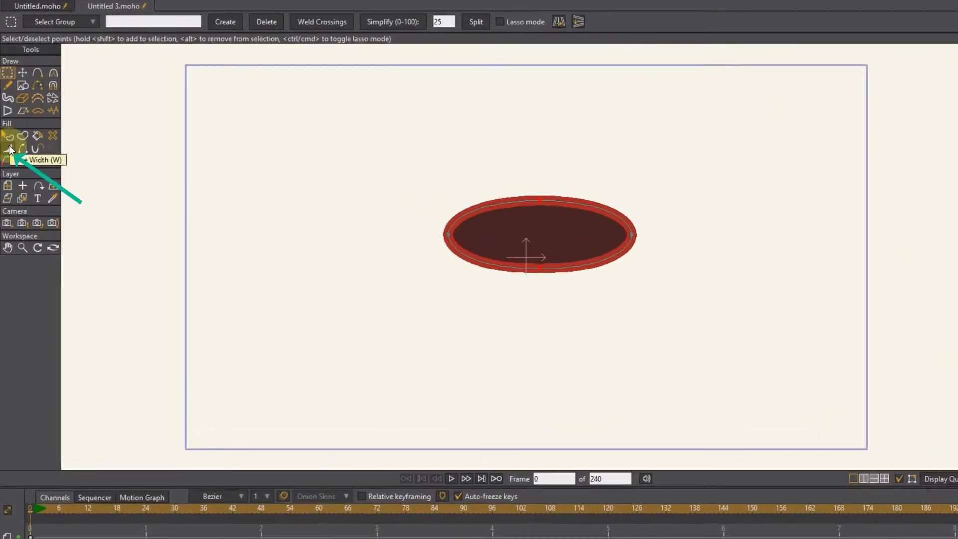
{"action": "left_click", "coordinate": [9, 150]}
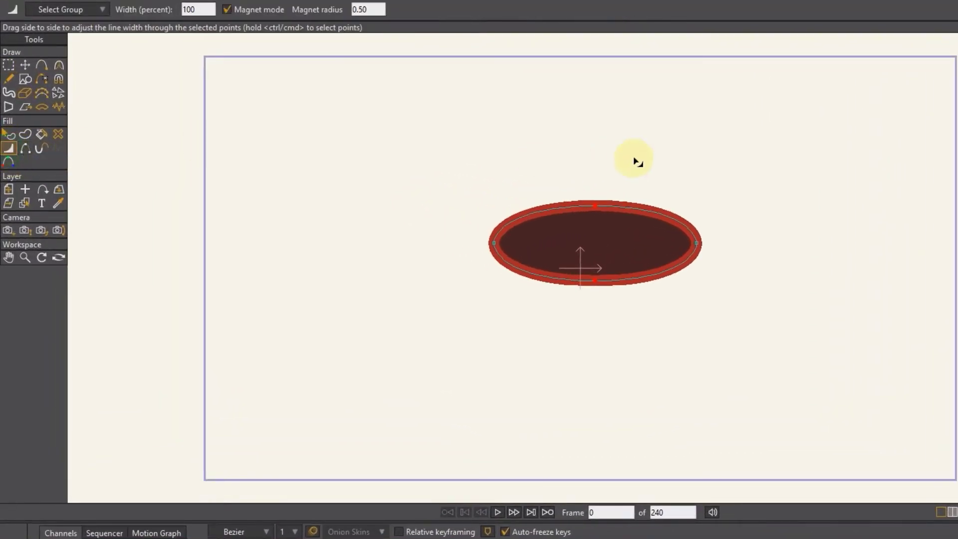
{"action": "left_click_drag", "start_coordinate": [637, 161], "coordinate": [645, 160]}
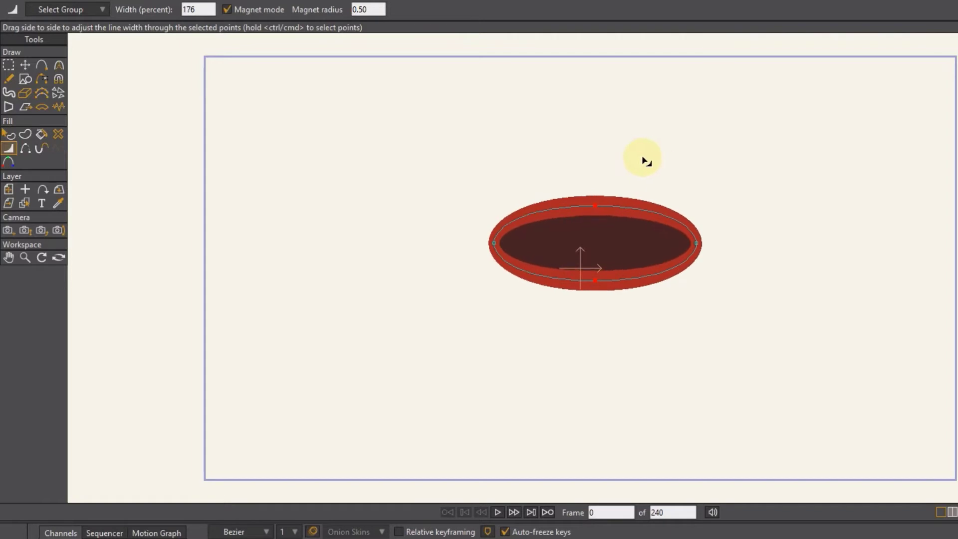
Thin the outline at the left and right points, then reselect the top and bottom points
{"action": "left_click", "coordinate": [9, 66]}
{"action": "left_click_drag", "start_coordinate": [741, 229], "coordinate": [442, 256]}
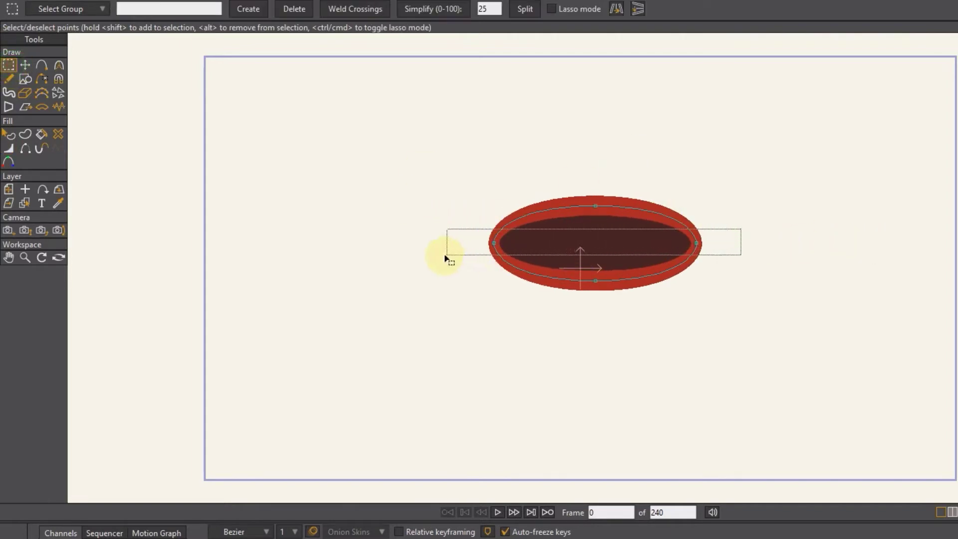
{"action": "left_click", "coordinate": [11, 147]}
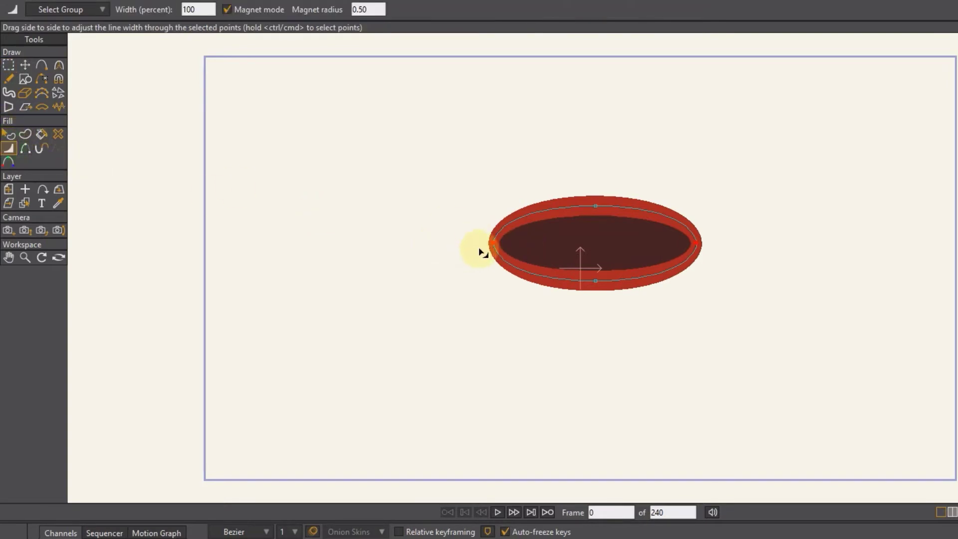
{"action": "mouse_move", "coordinate": [486, 256]}
{"action": "left_mouse_down"}
{"action": "mouse_move", "coordinate": [469, 252]}
{"action": "mouse_move", "coordinate": [522, 244]}
{"action": "left_mouse_up"}
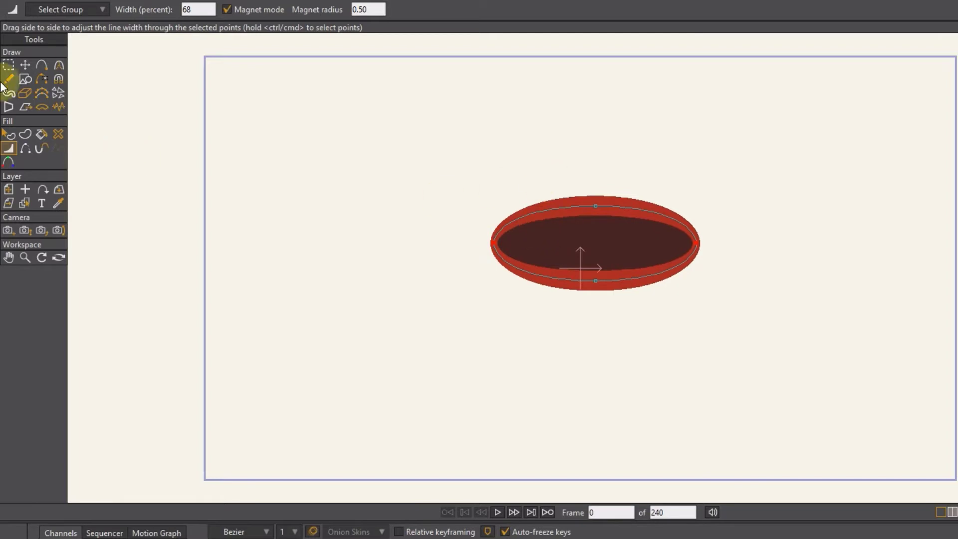
{"action": "left_click", "coordinate": [8, 65]}
{"action": "left_click_drag", "start_coordinate": [662, 178], "coordinate": [573, 292]}
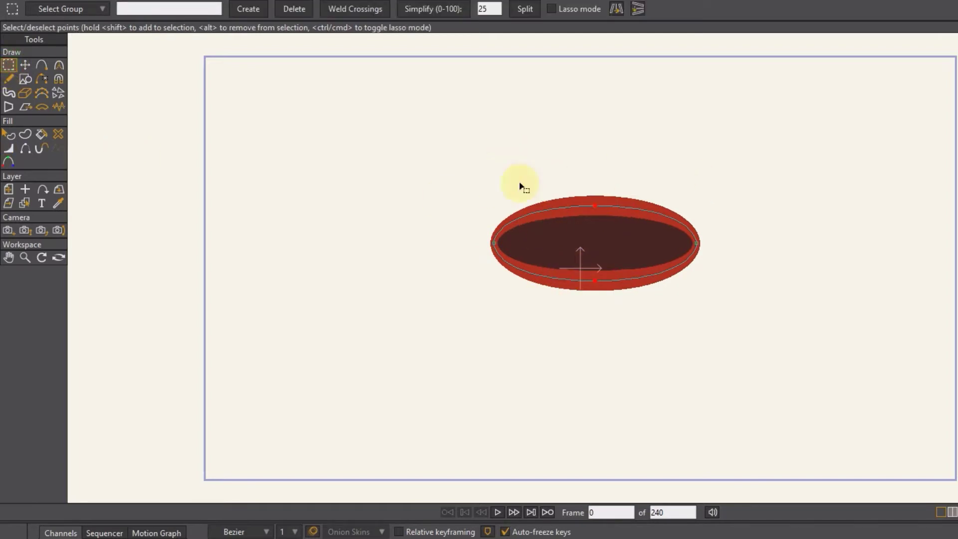
{"action": "left_click", "coordinate": [9, 148]}
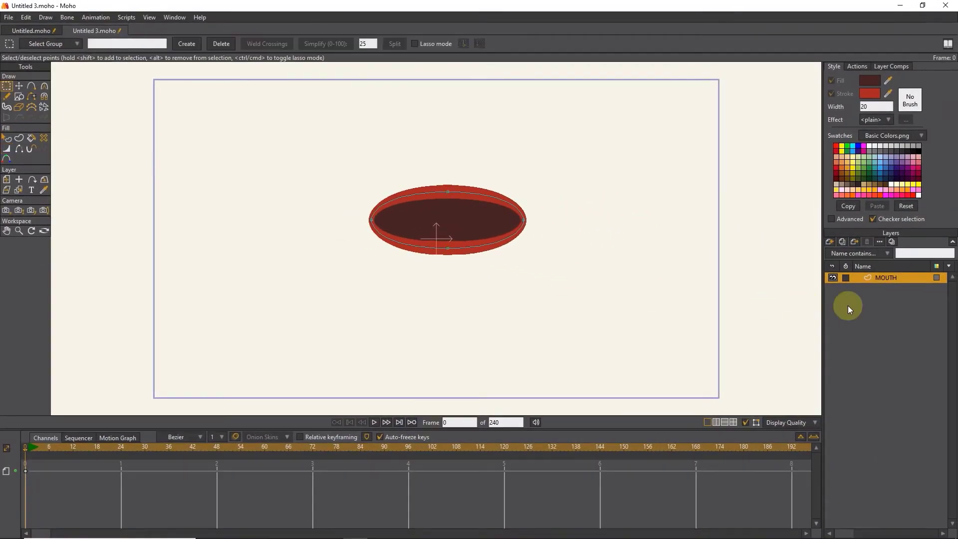
Add a new vector layer named IN MOUTH
{"action": "left_click", "coordinate": [828, 241]}
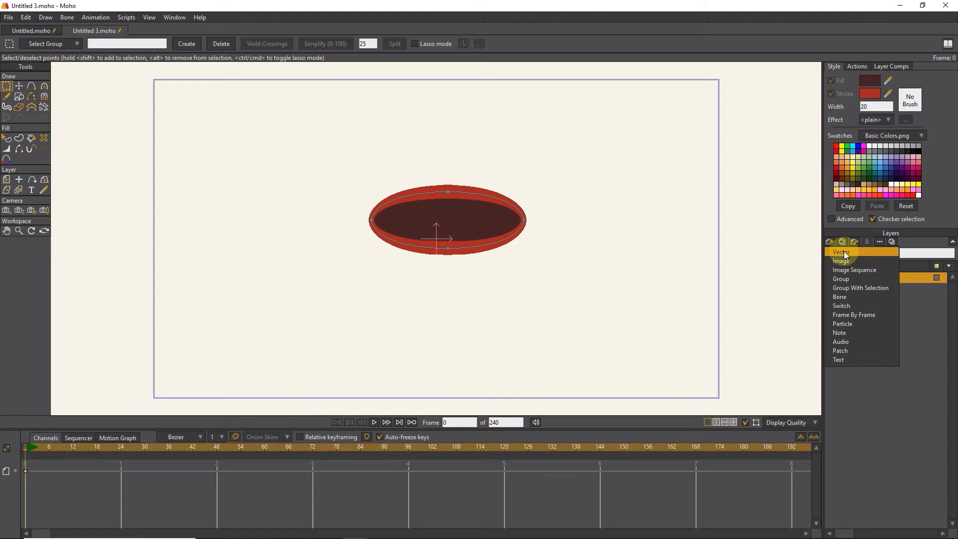
{"action": "left_click", "coordinate": [843, 252]}
{"action": "type", "text": "IN MOUTH"}
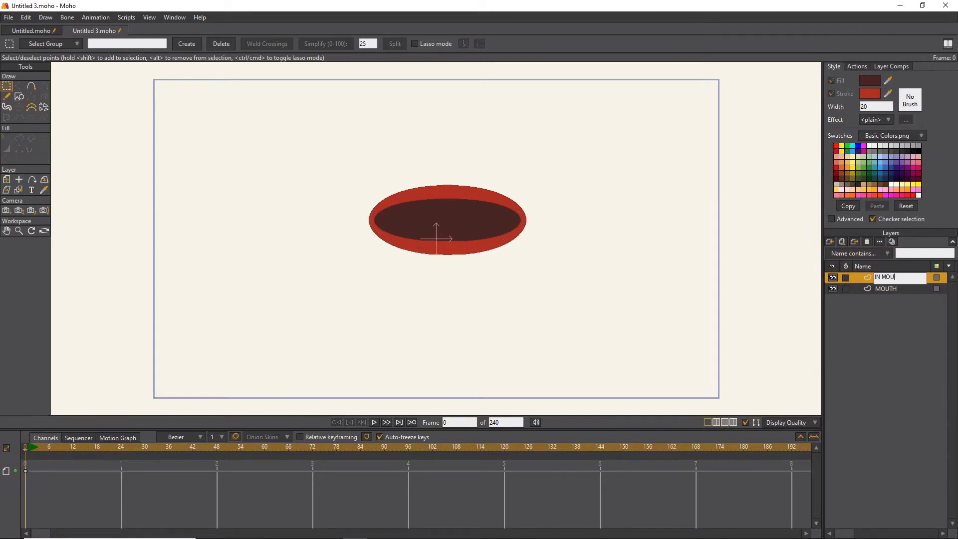
{"action": "left_click", "coordinate": [865, 278]}
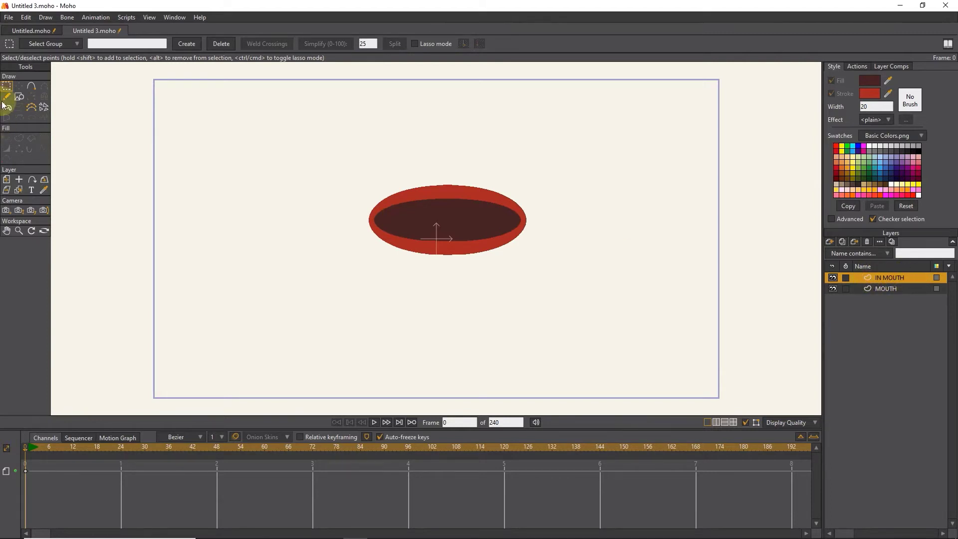
Draw a dark oval over the lower mouth and nudge it up and right
{"action": "left_click", "coordinate": [19, 97]}
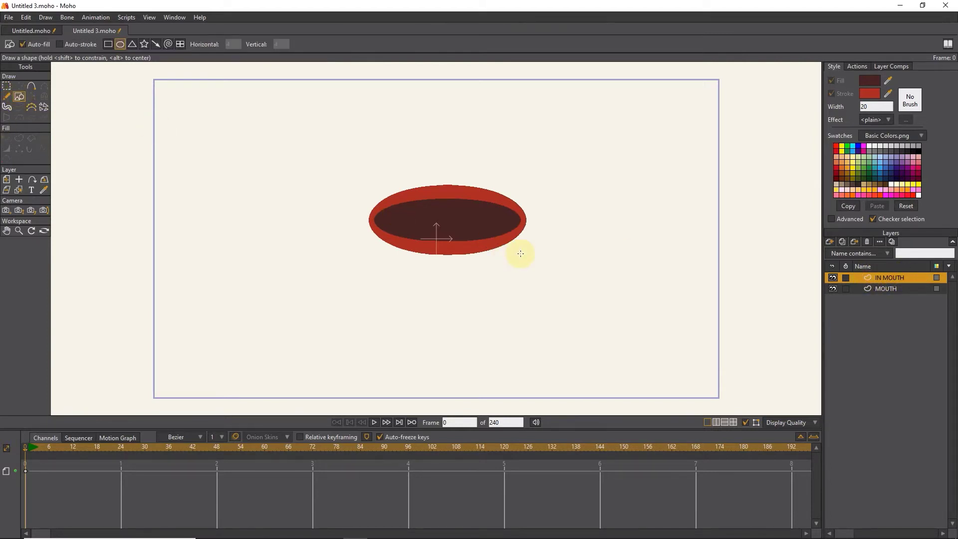
{"action": "left_click_drag", "start_coordinate": [486, 237], "coordinate": [500, 234]}
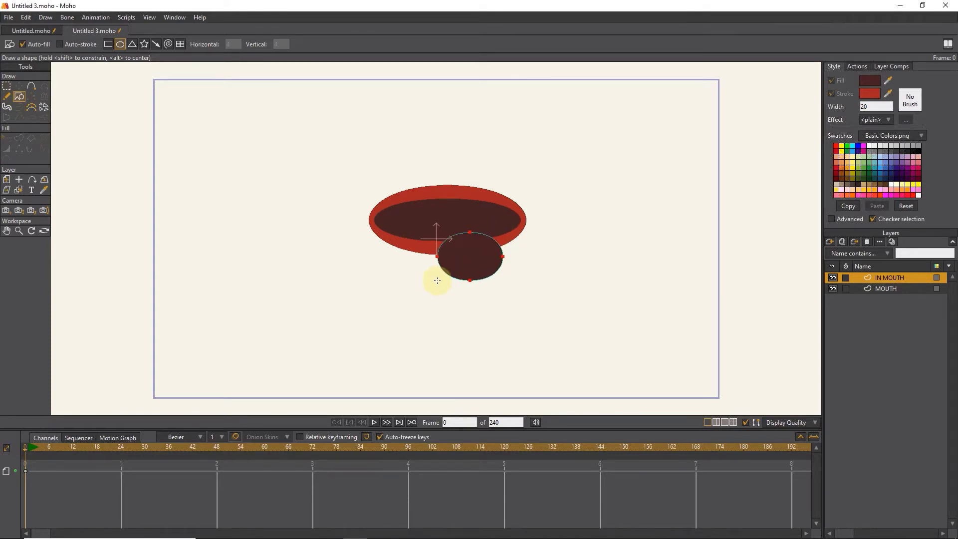
{"action": "left_click_drag", "start_coordinate": [502, 232], "coordinate": [418, 294]}
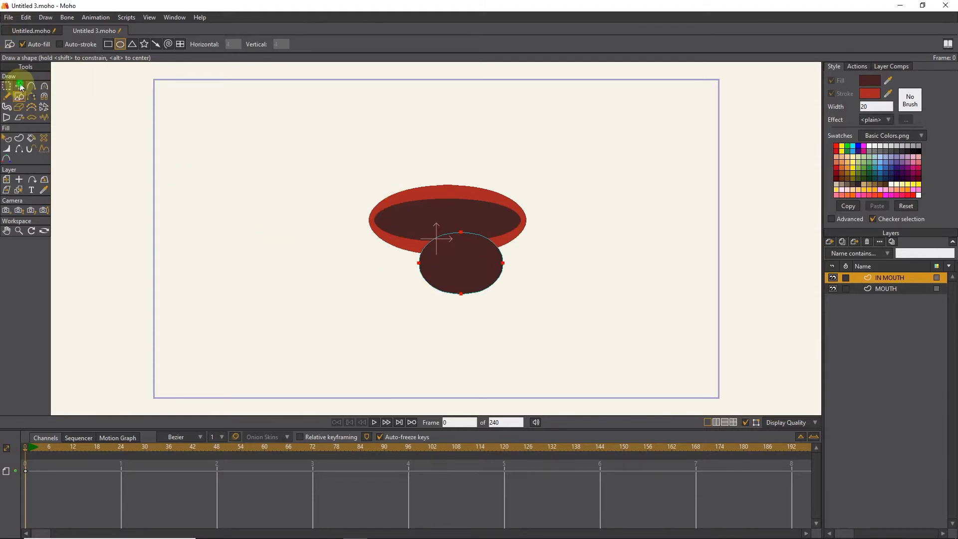
{"action": "left_click", "coordinate": [19, 86]}
{"action": "left_click_drag", "start_coordinate": [469, 264], "coordinate": [485, 239]}
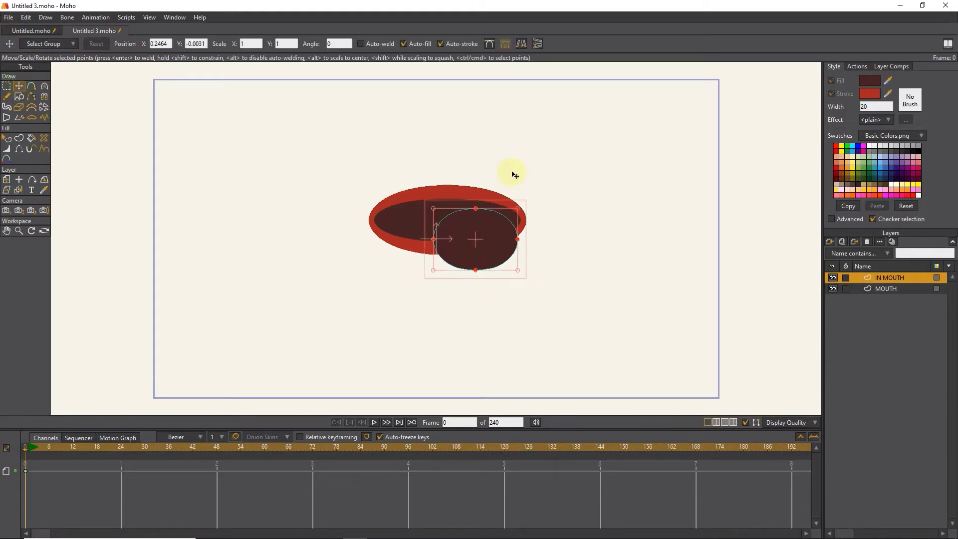
Draw a fill-only ellipse along the mouth's top edge and colour it white (FFFFFF)
{"action": "left_click", "coordinate": [18, 97]}
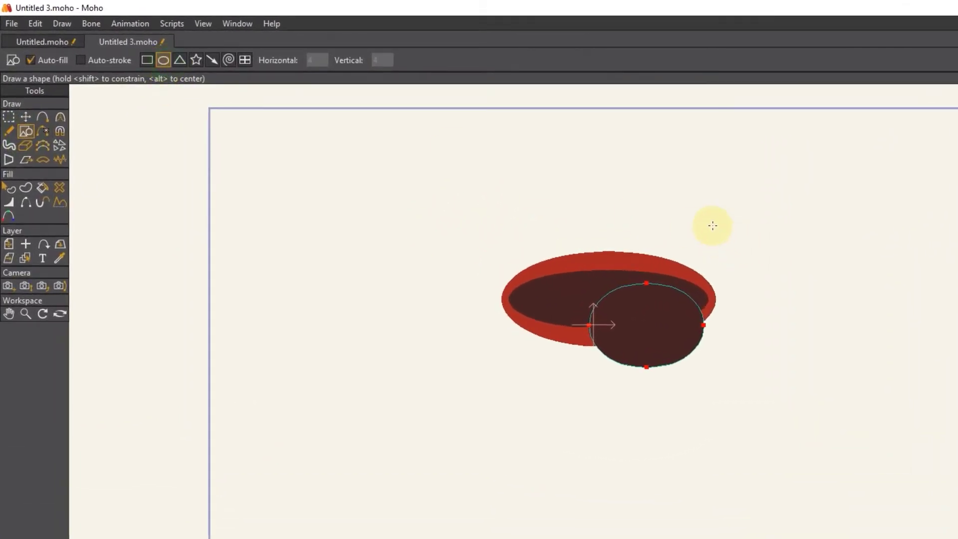
{"action": "left_click_drag", "start_coordinate": [713, 225], "coordinate": [511, 280]}
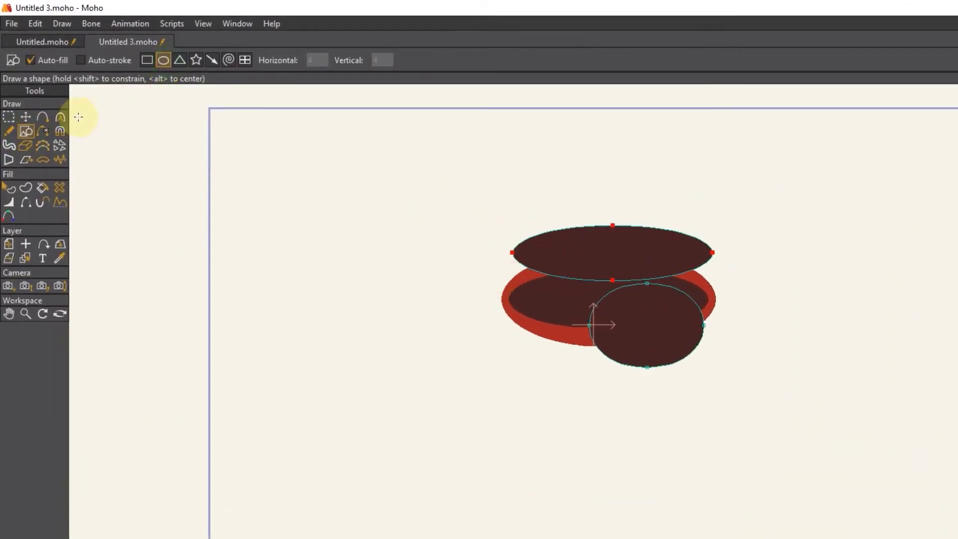
{"action": "left_click", "coordinate": [24, 188]}
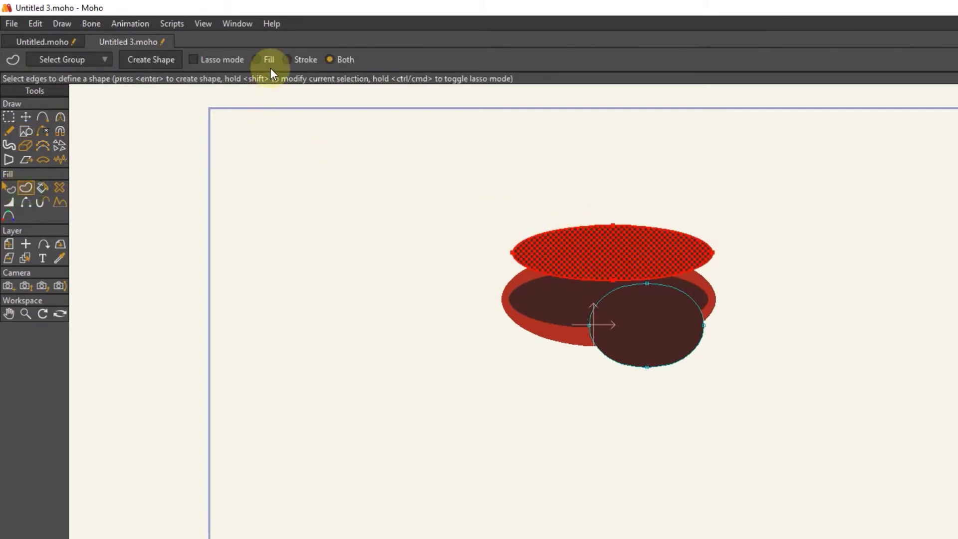
{"action": "left_click", "coordinate": [257, 59]}
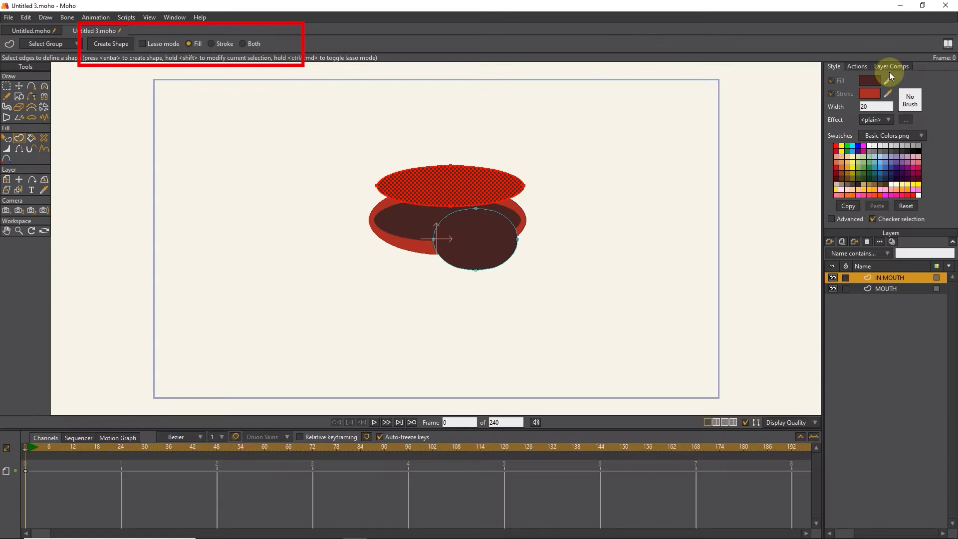
{"action": "left_click", "coordinate": [104, 47]}
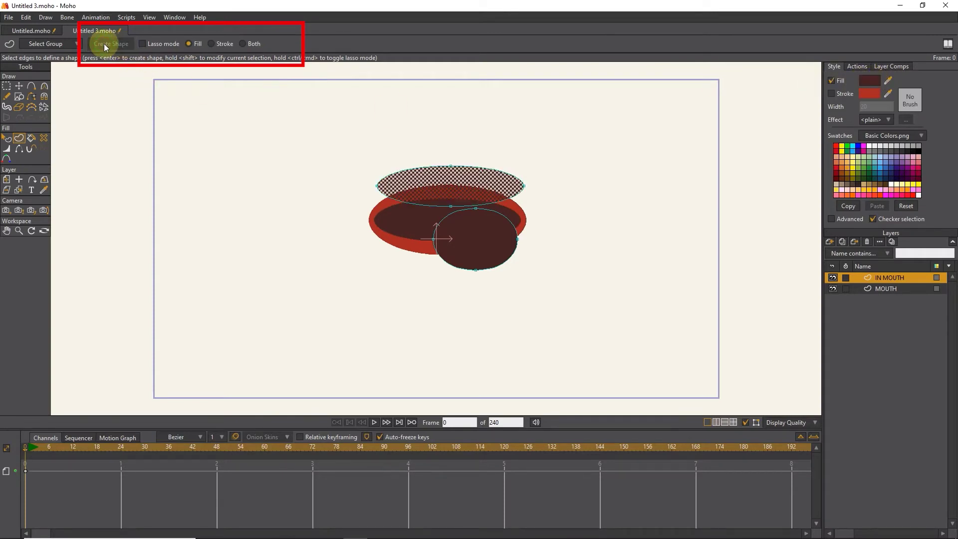
{"action": "left_click", "coordinate": [870, 79]}
{"action": "type", "text": "FFFFFF"}
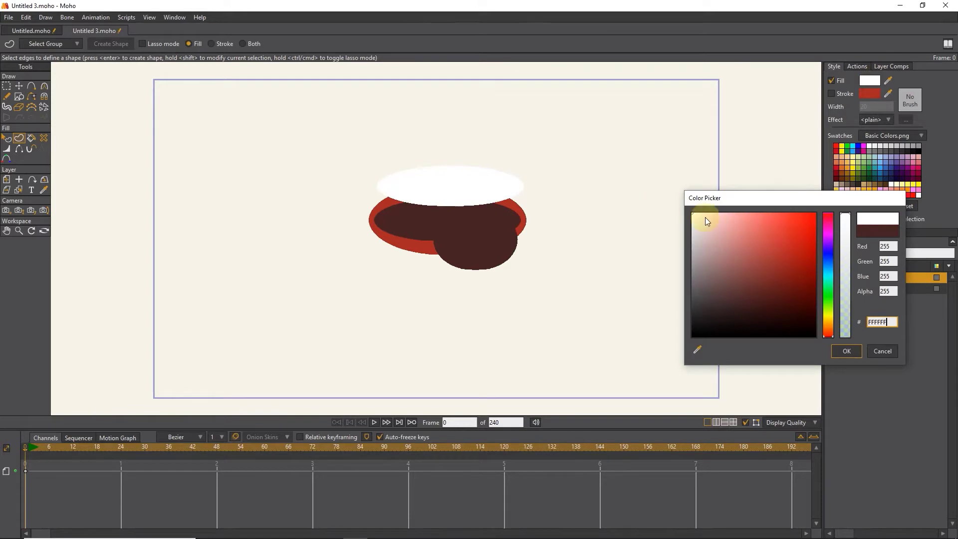
{"action": "left_click", "coordinate": [848, 349]}
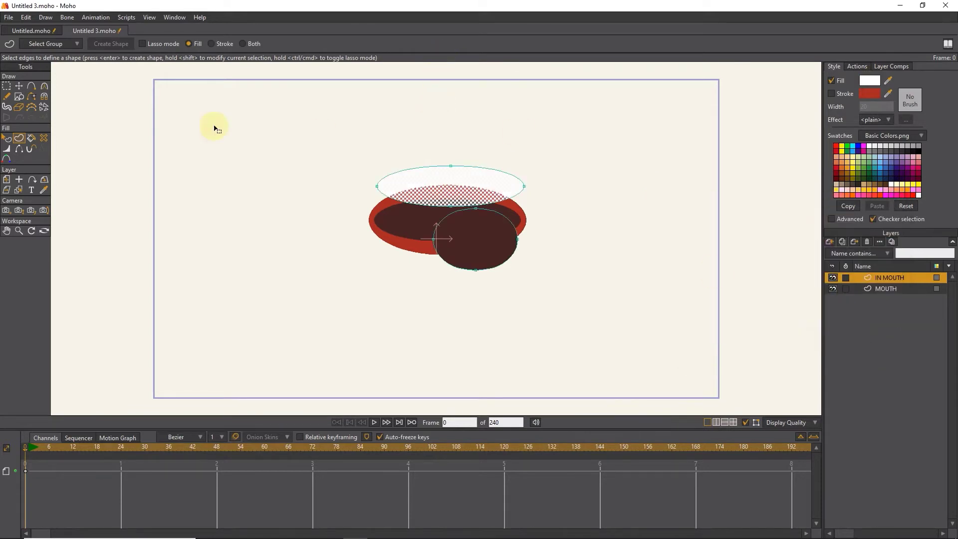
{"action": "left_click", "coordinate": [19, 86]}
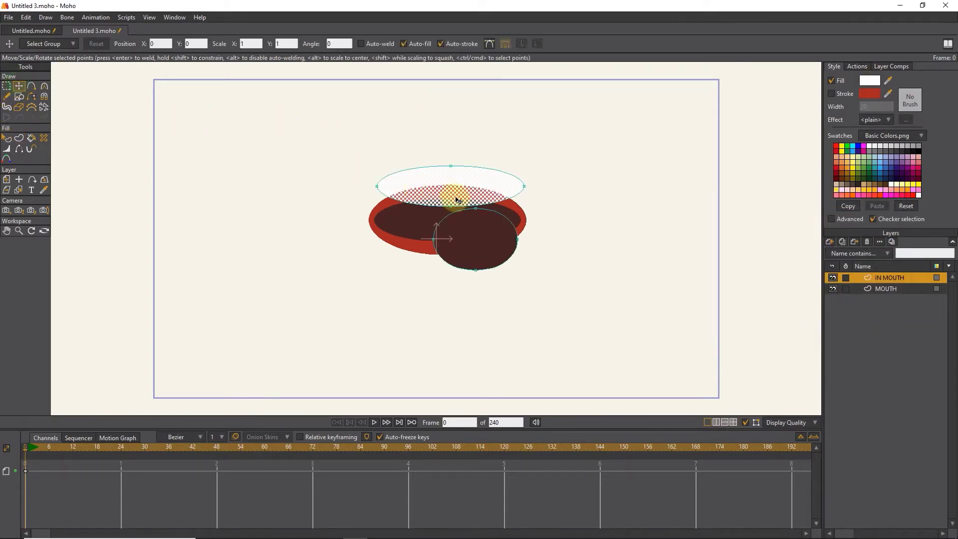
{"action": "left_click", "coordinate": [446, 189]}
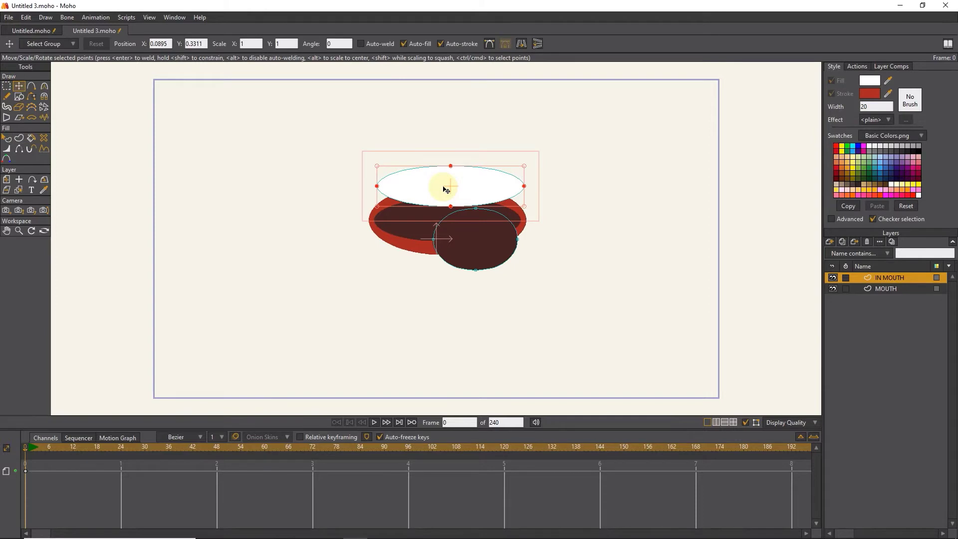
Copy and paste the white ellipse, then drag the copy to the mouth's bottom edge
{"action": "key", "text": "ctrl+c"}
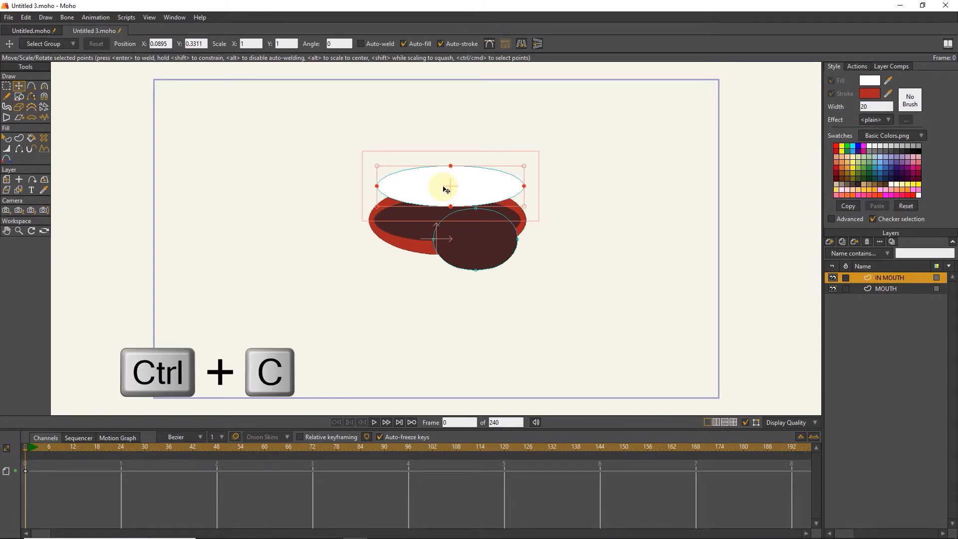
{"action": "key", "text": "ctrl+v"}
{"action": "left_click_drag", "start_coordinate": [452, 186], "coordinate": [445, 250]}
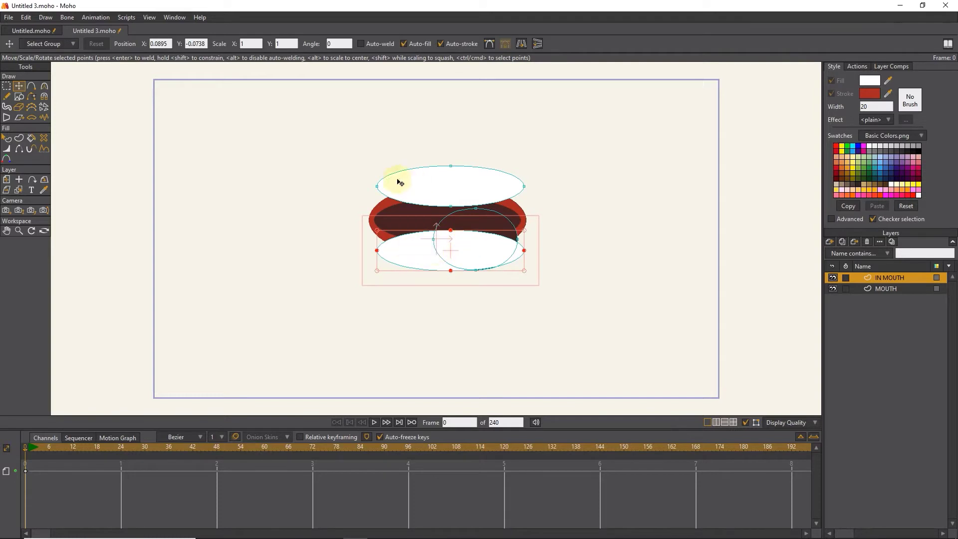
Select the dark oval and fill it pink using the Face swatch palette
{"action": "left_click", "coordinate": [488, 226]}
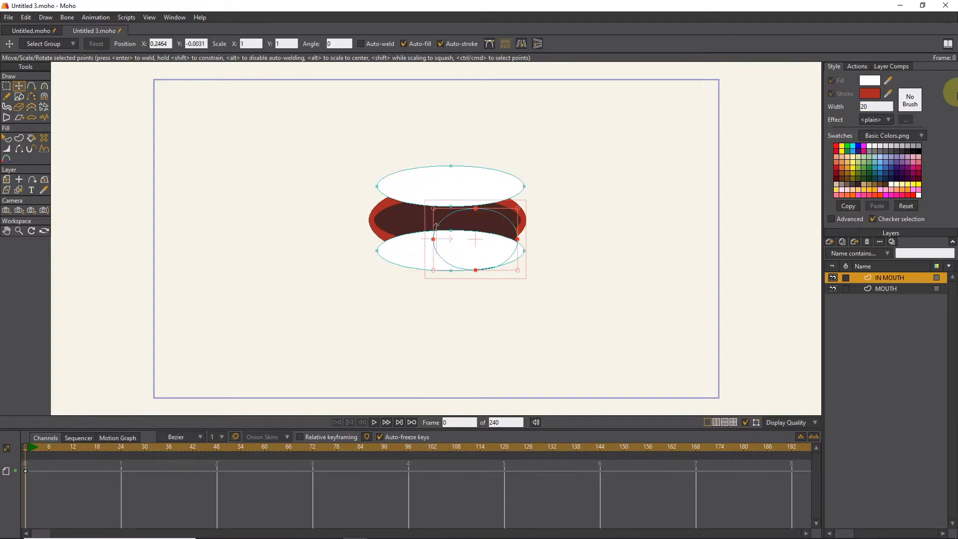
{"action": "left_click", "coordinate": [872, 120]}
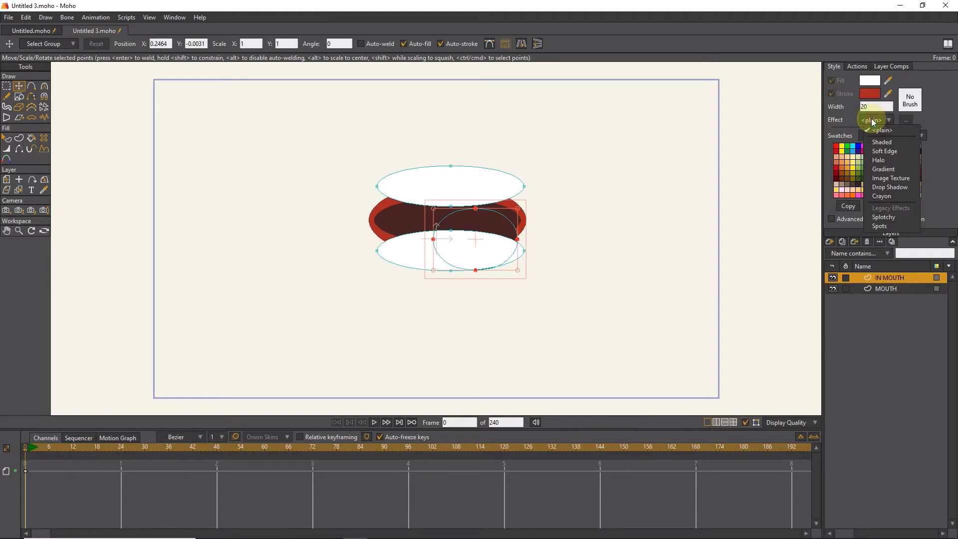
{"action": "left_click", "coordinate": [908, 122]}
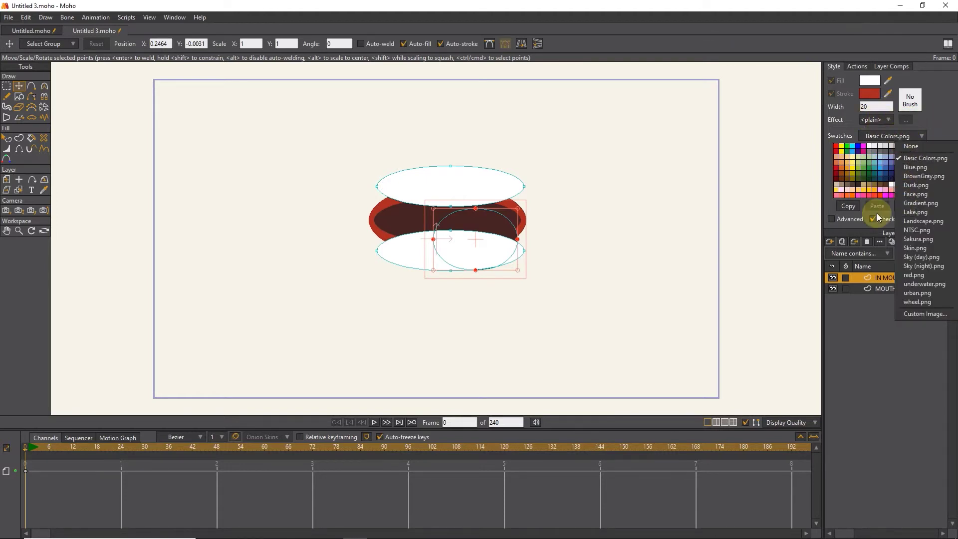
{"action": "left_click", "coordinate": [925, 194]}
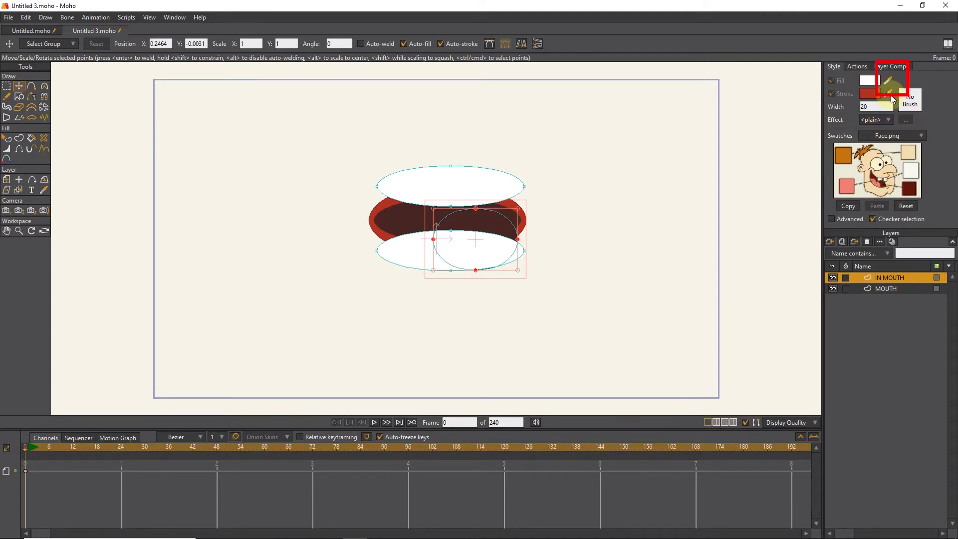
{"action": "left_click_drag", "start_coordinate": [887, 90], "coordinate": [885, 185]}
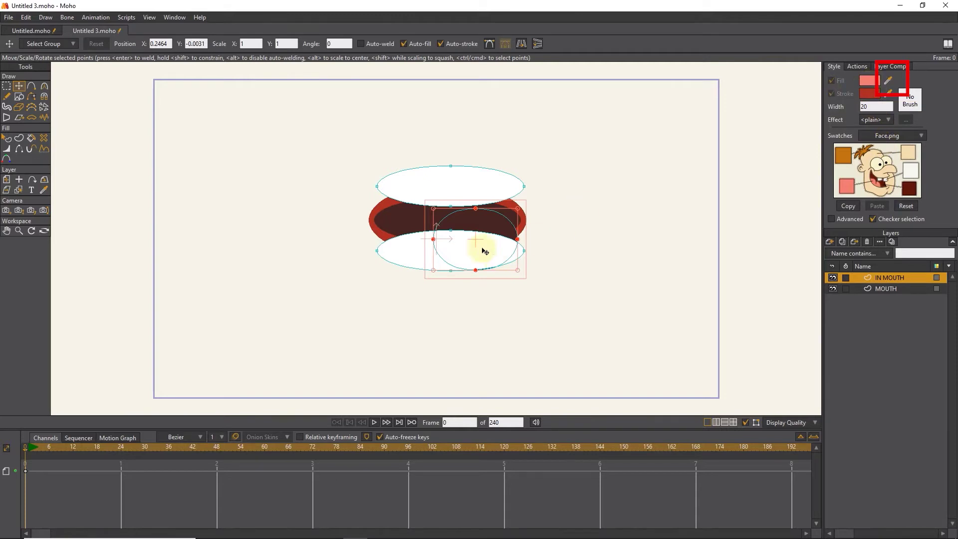
{"action": "left_click", "coordinate": [6, 139]}
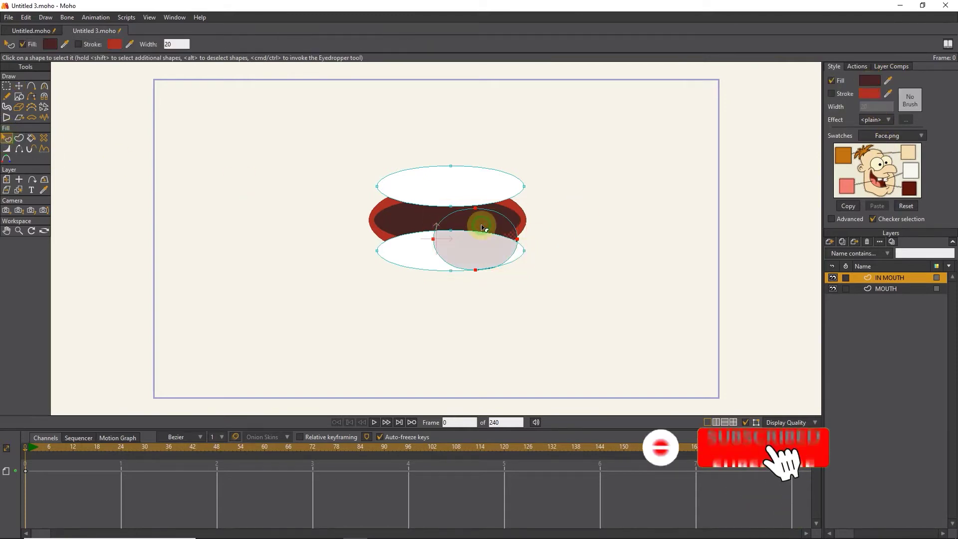
{"action": "left_click", "coordinate": [887, 80]}
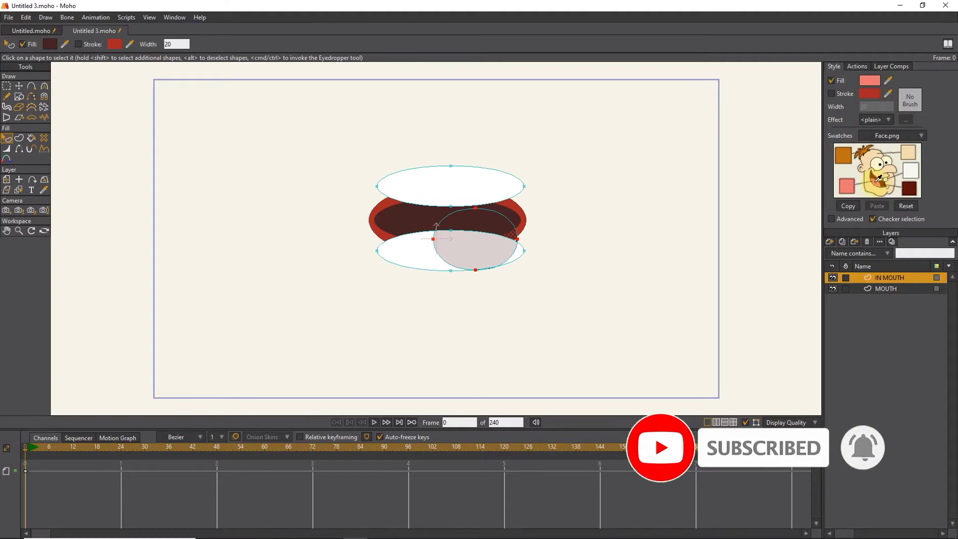
{"action": "left_click", "coordinate": [659, 128]}
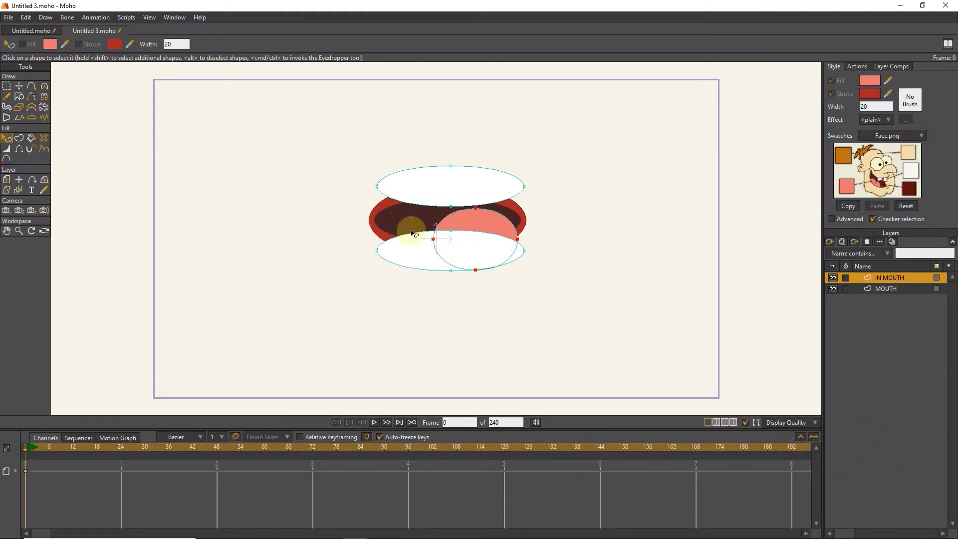
Select the lower white ellipse's points and nudge the ellipse slightly
{"action": "key", "text": "t"}
{"action": "double_click", "coordinate": [445, 255]}
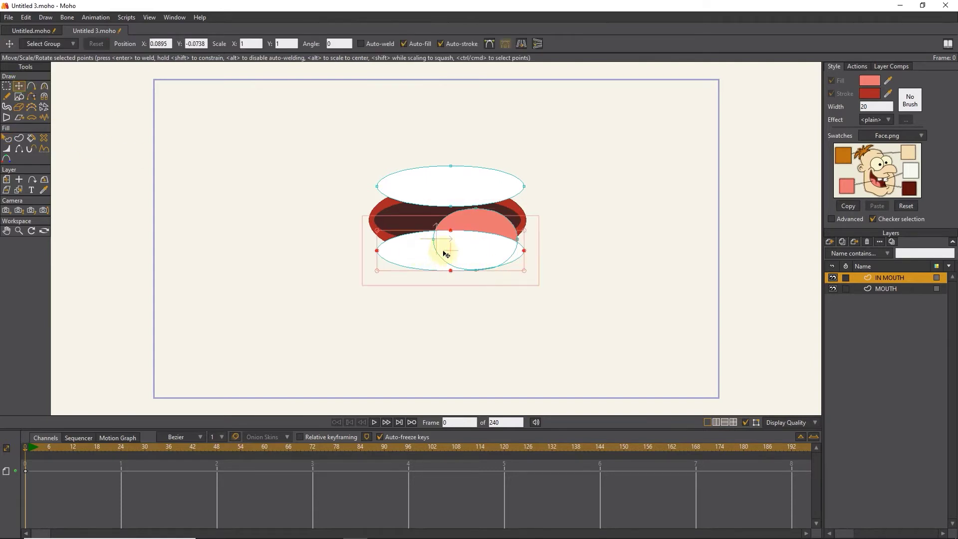
{"action": "double_click", "coordinate": [448, 190]}
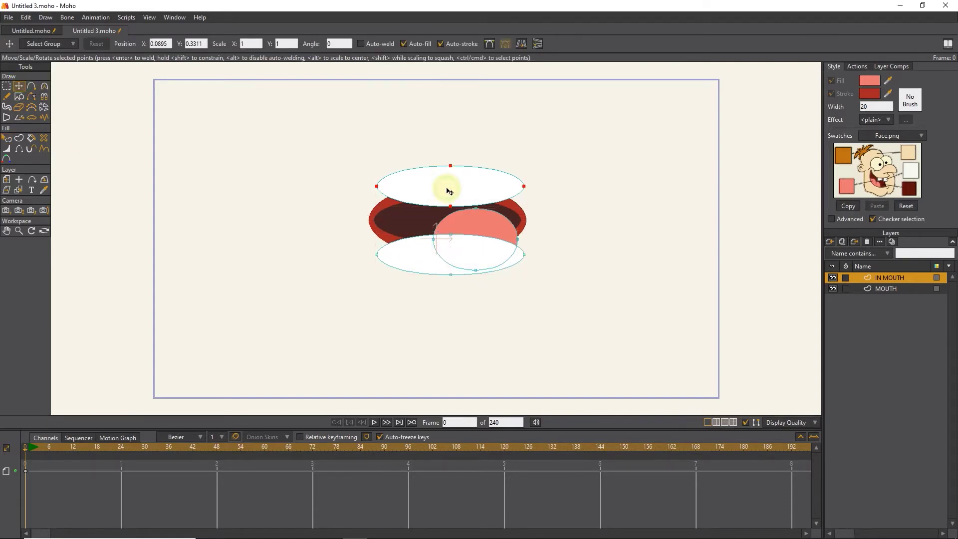
{"action": "double_click", "coordinate": [424, 261]}
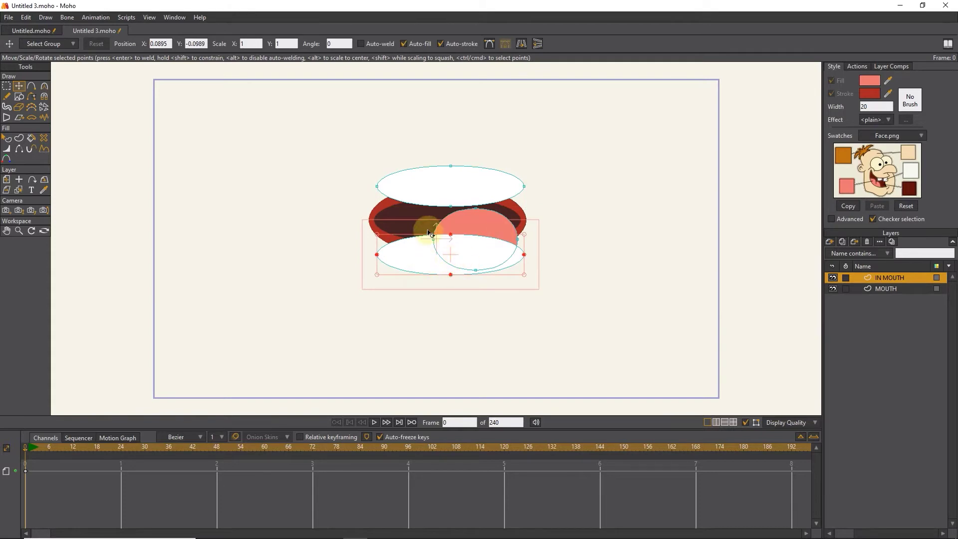
{"action": "left_click_drag", "start_coordinate": [449, 252], "coordinate": [448, 250]}
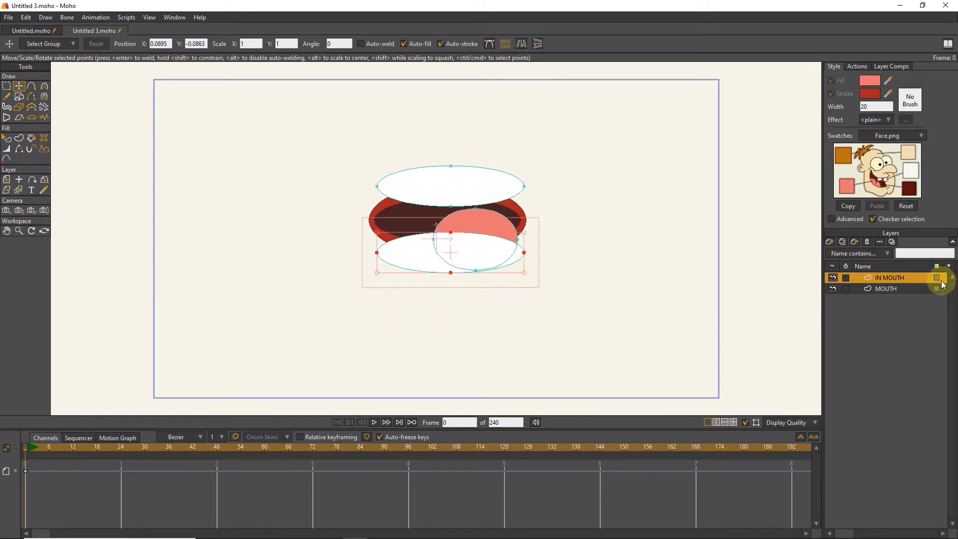
Group the IN MOUTH and MOUTH layers, keeping the default group name Layer 3
{"action": "left_click", "coordinate": [881, 289], "text": "shift"}
{"action": "right_click", "coordinate": [884, 281]}
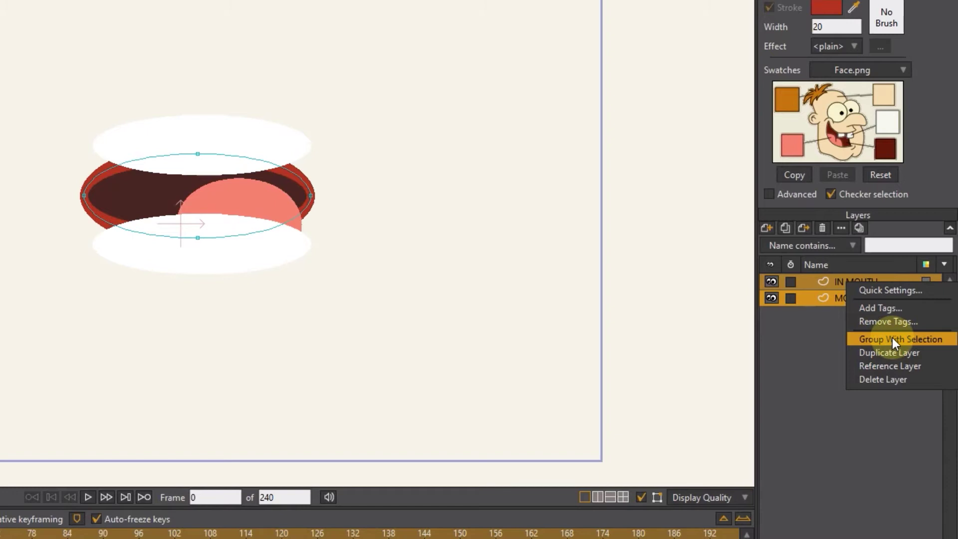
{"action": "left_click", "coordinate": [935, 339]}
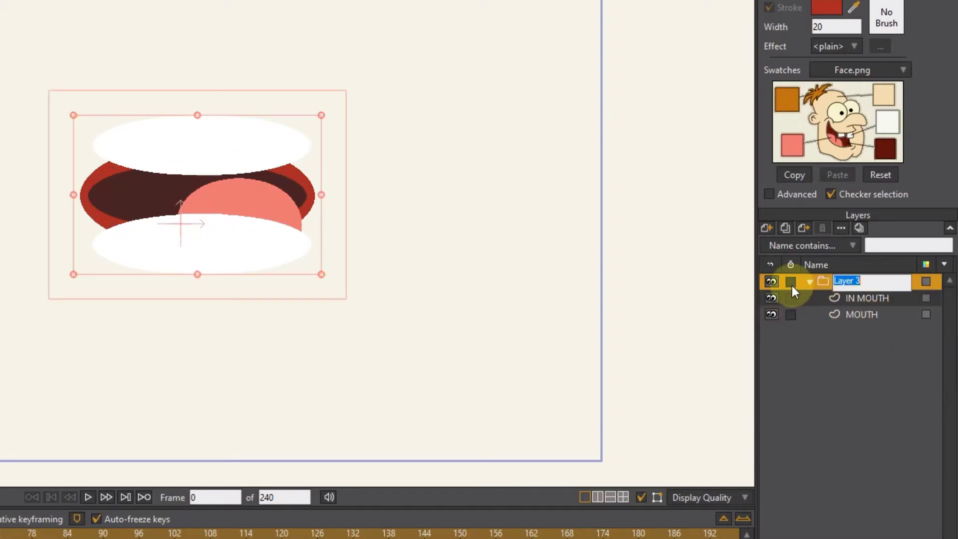
{"action": "left_click", "coordinate": [821, 282]}
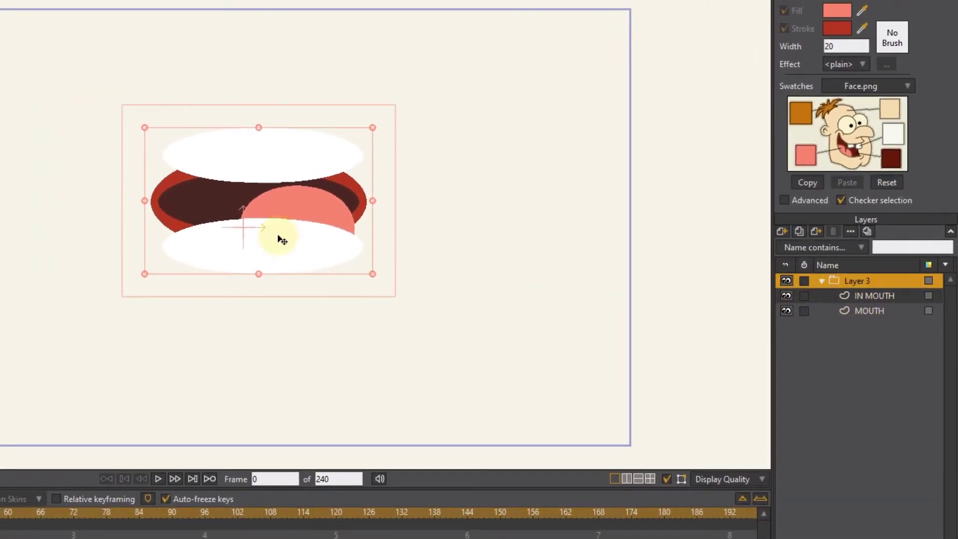
Set Layer 3's Group Mask to Hide all in its Masking settings
{"action": "double_click", "coordinate": [856, 282]}
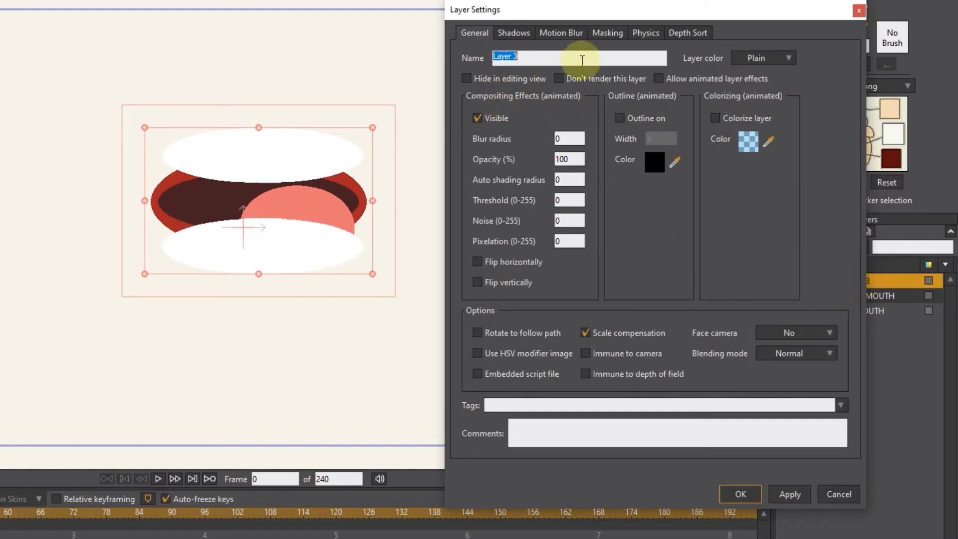
{"action": "left_click", "coordinate": [611, 36]}
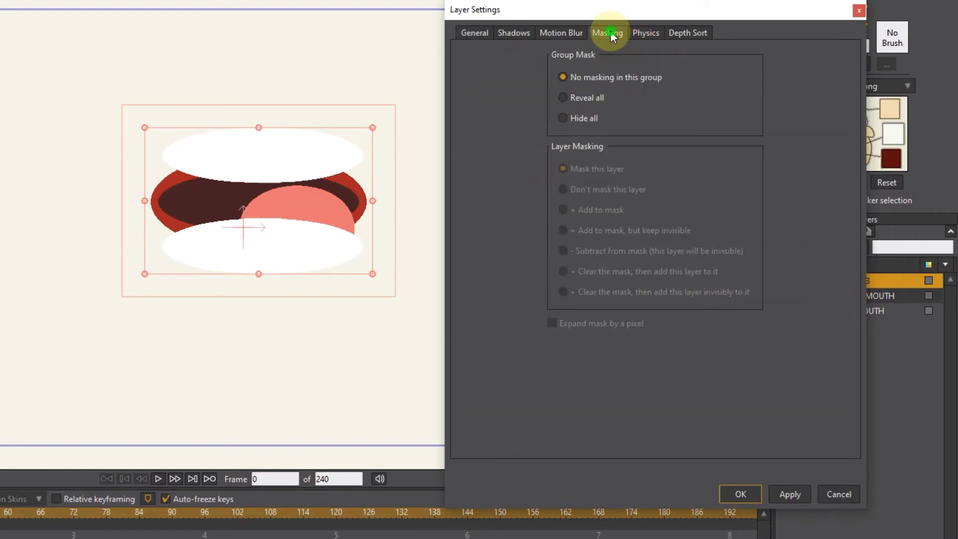
{"action": "left_click", "coordinate": [564, 118]}
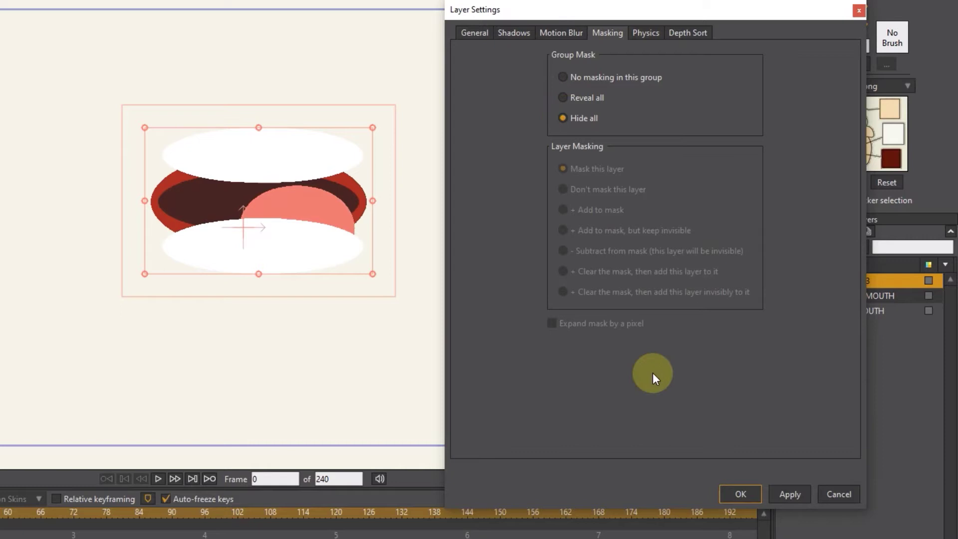
{"action": "left_click", "coordinate": [789, 491]}
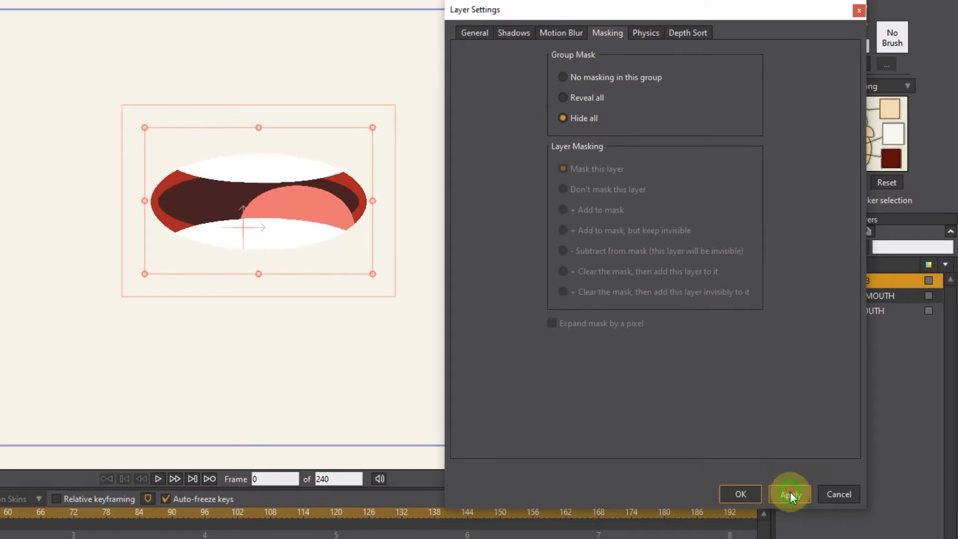
{"action": "left_click", "coordinate": [739, 495]}
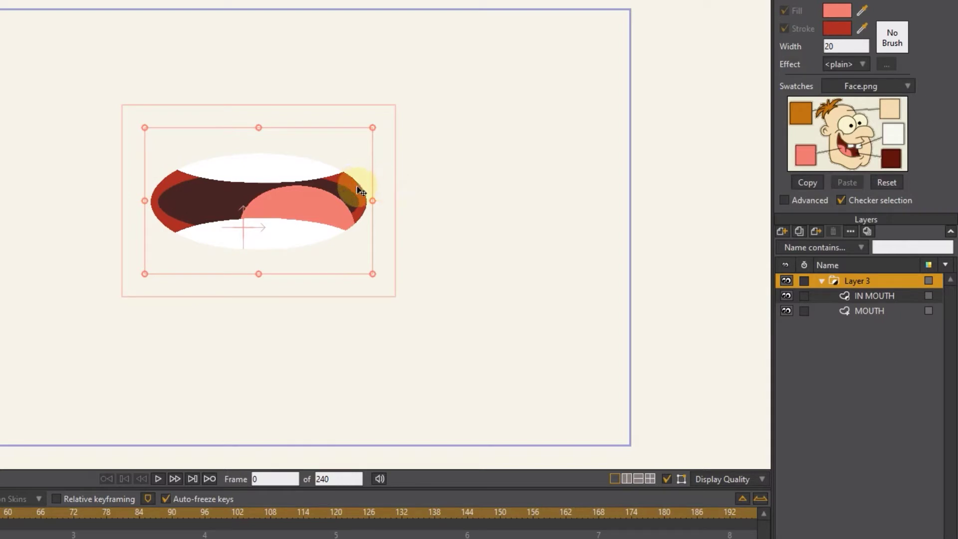
Set the MOUTH layer's masking to 'Add to mask' with Exclude strokes ticked
{"action": "left_click", "coordinate": [867, 312]}
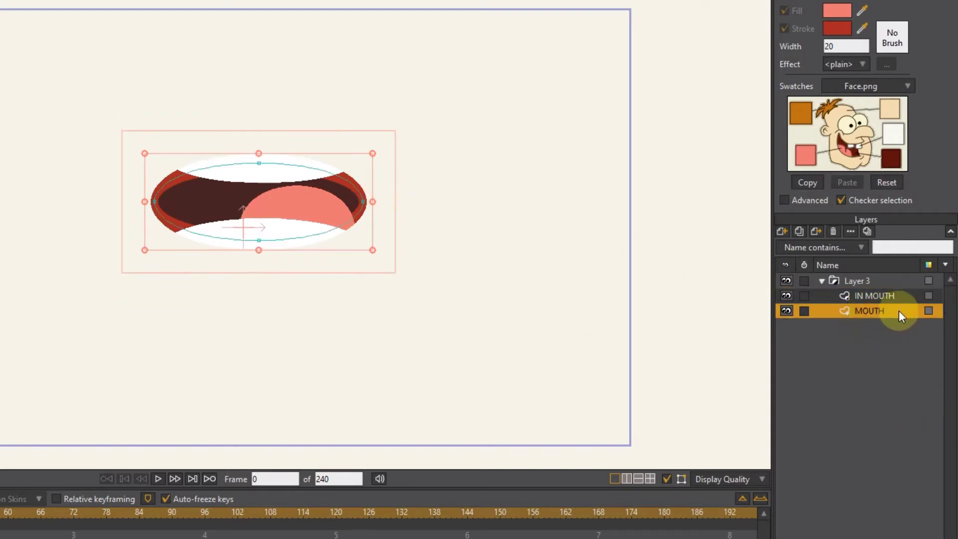
{"action": "double_click", "coordinate": [862, 309]}
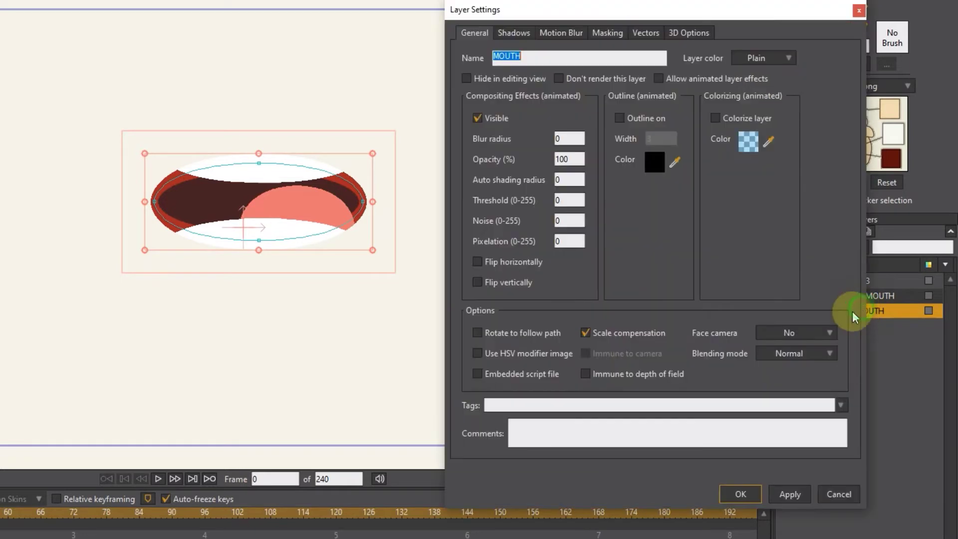
{"action": "left_click", "coordinate": [607, 33]}
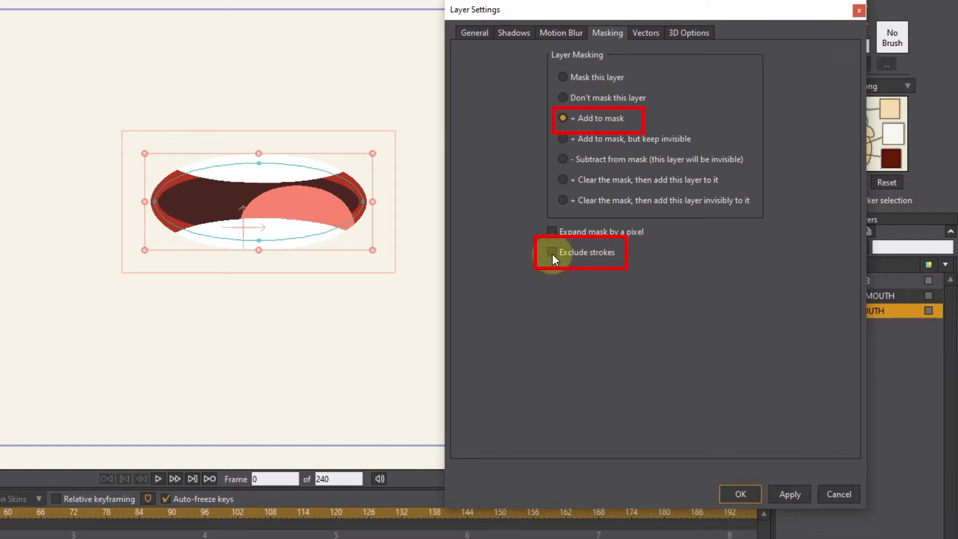
{"action": "left_click", "coordinate": [788, 493]}
{"action": "left_click", "coordinate": [738, 492]}
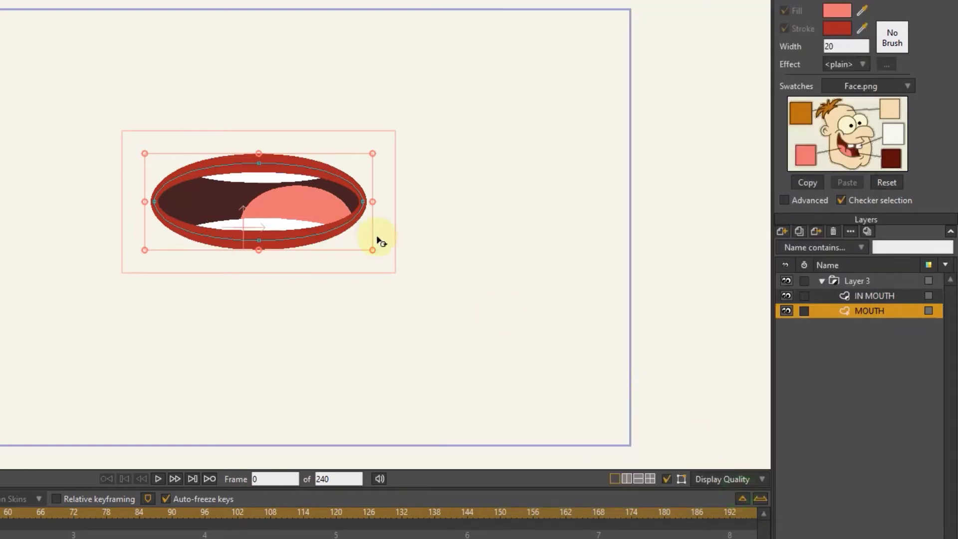
{"action": "left_click", "coordinate": [845, 280]}
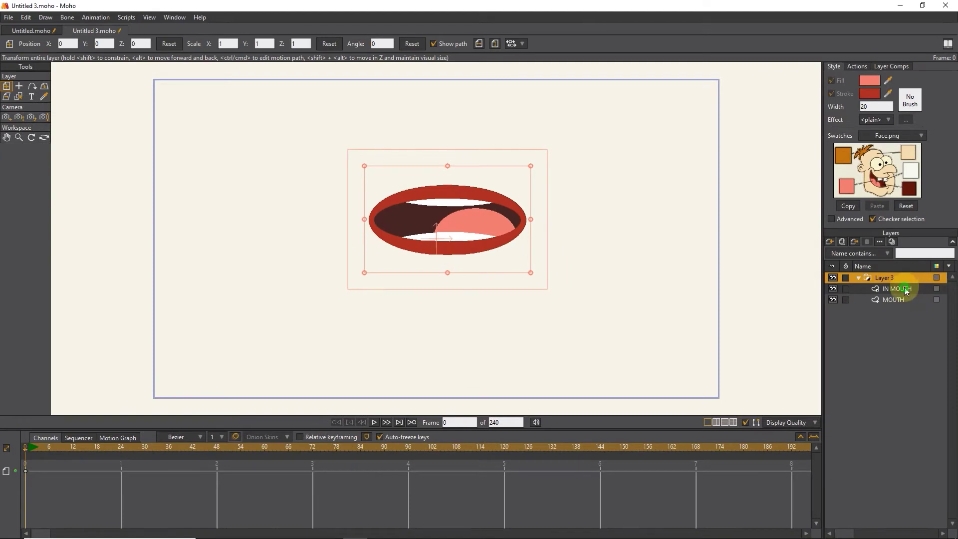
On the IN MOUTH layer, nudge the upper teeth ellipse down two steps
{"action": "left_click", "coordinate": [898, 288]}
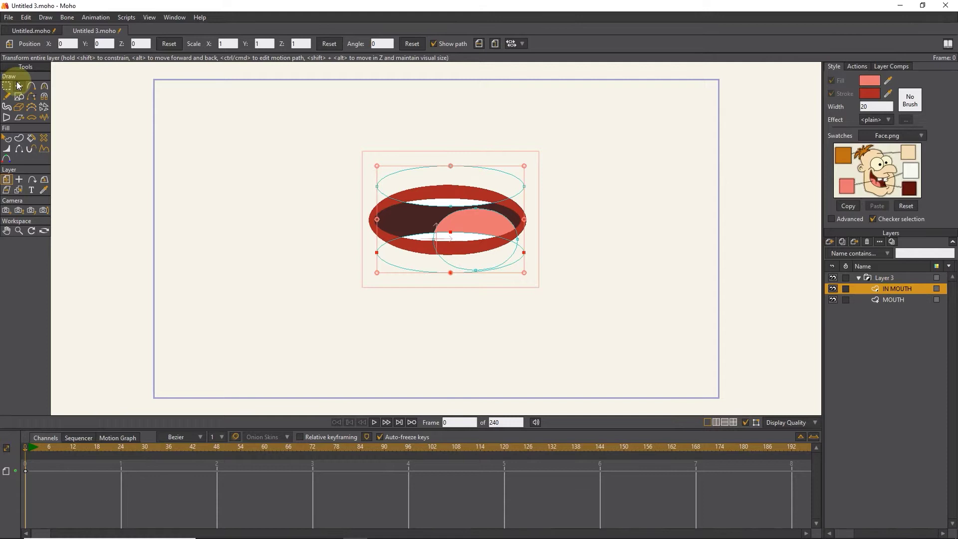
{"action": "key", "text": "t"}
{"action": "left_click", "coordinate": [451, 190]}
{"action": "key", "text": "Down"}
{"action": "key", "text": "Down"}
{"action": "key", "text": "Down"}
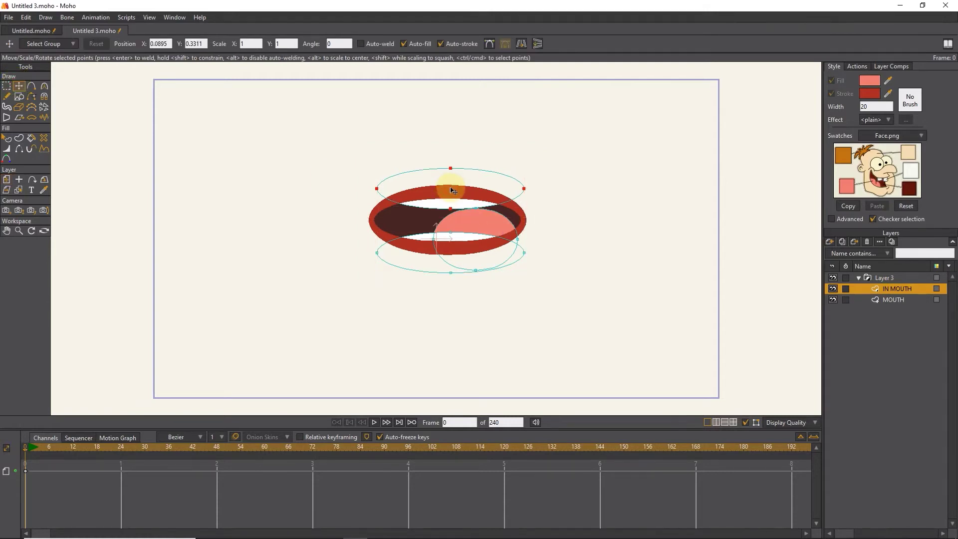
{"action": "key", "text": "Down"}
{"action": "key", "text": "Down"}
{"action": "key", "text": "Down"}
Move the tongue up so only a small pink sliver shows
{"action": "left_click", "coordinate": [450, 252]}
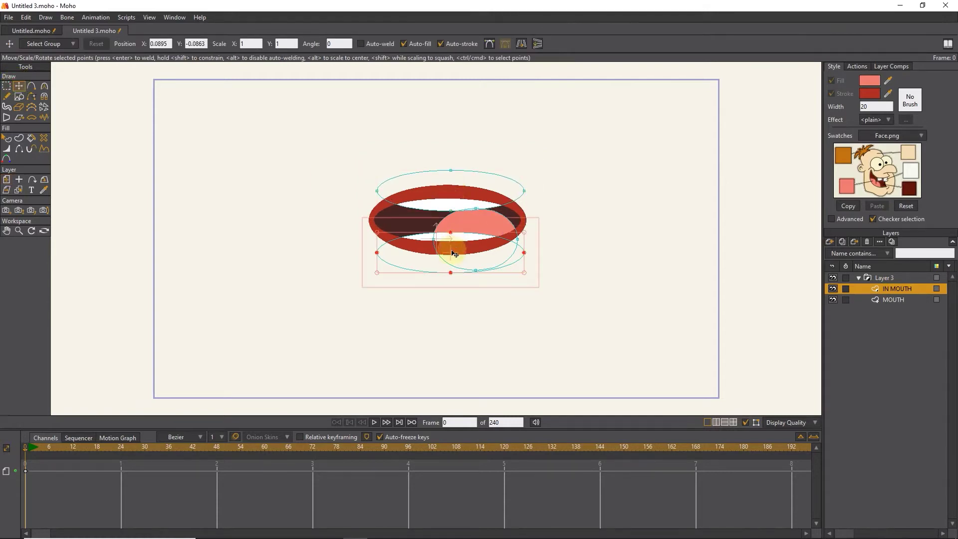
{"action": "left_click", "coordinate": [884, 278]}
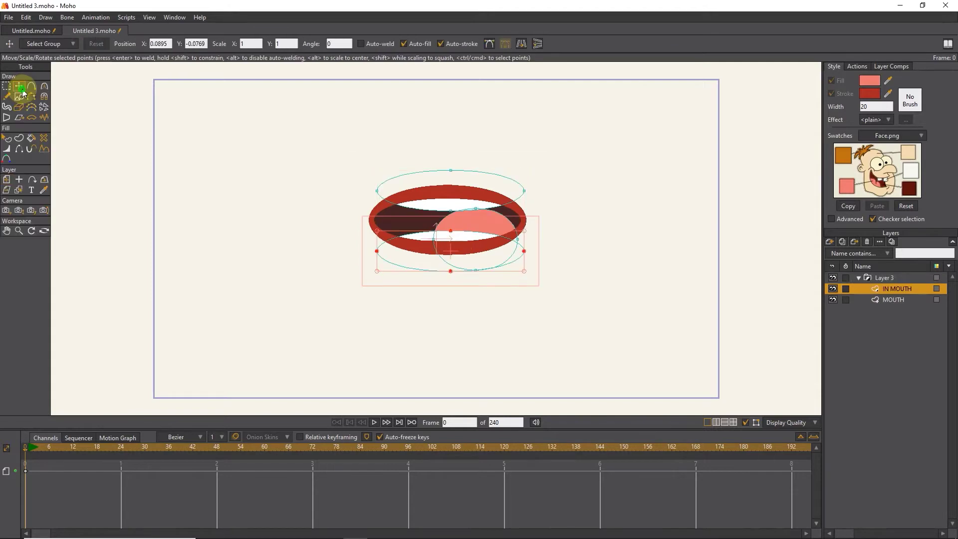
{"action": "left_click_drag", "start_coordinate": [470, 252], "coordinate": [482, 228]}
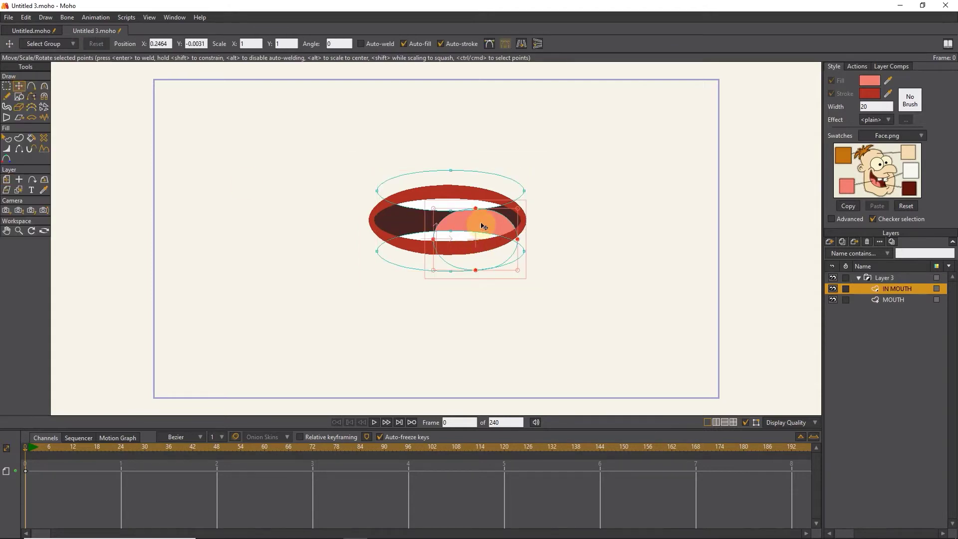
{"action": "left_click_drag", "start_coordinate": [482, 226], "coordinate": [482, 231]}
{"action": "left_click", "coordinate": [651, 232]}
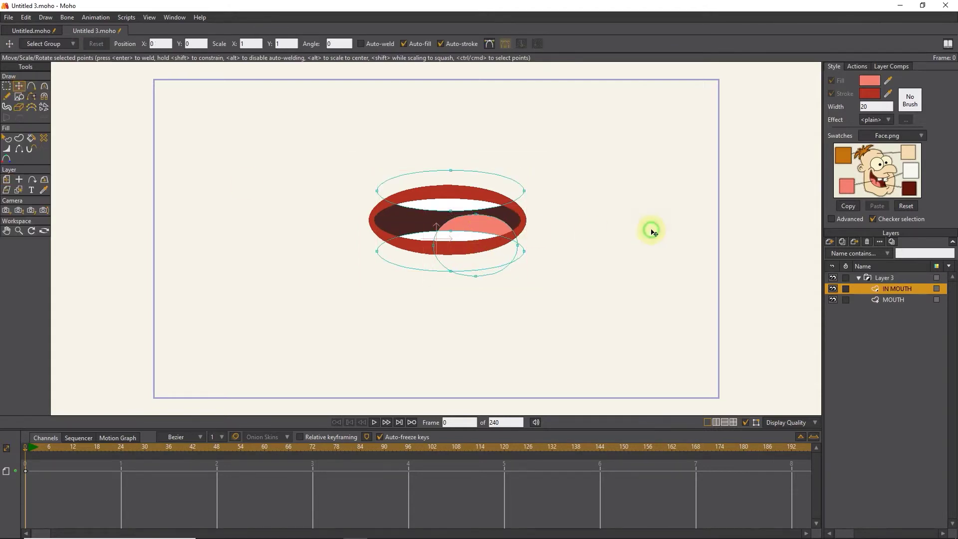
{"action": "left_click", "coordinate": [881, 277]}
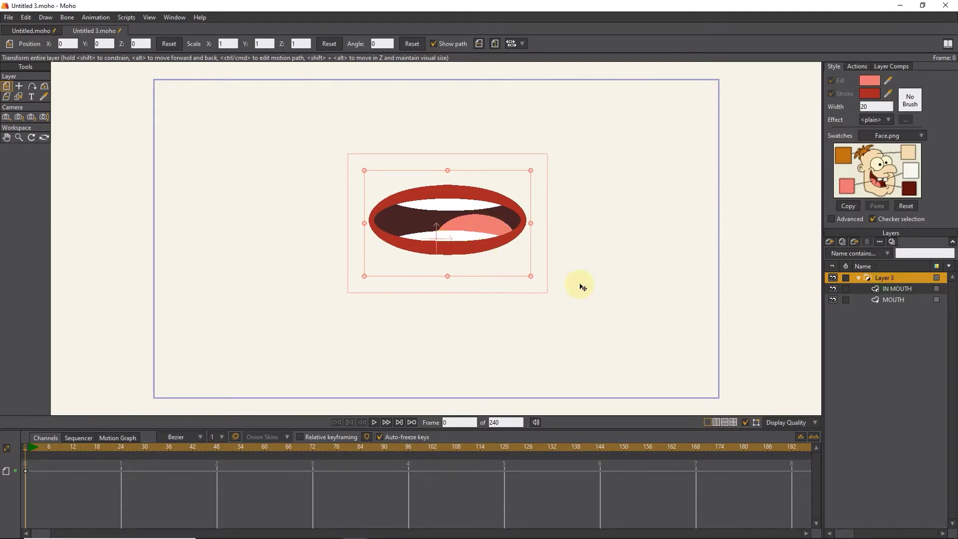
Add a new bone layer above the group, keeping the default name Layer 2
{"action": "left_click", "coordinate": [829, 241]}
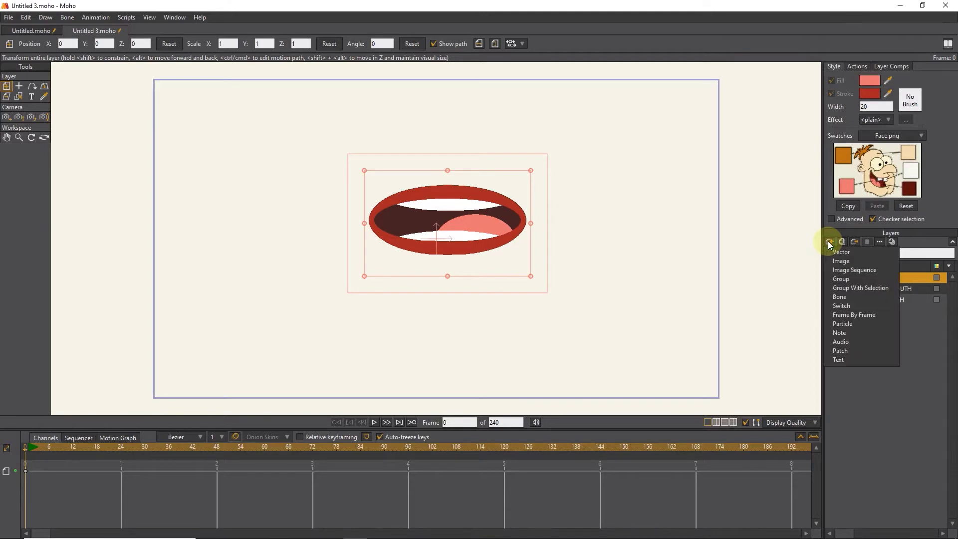
{"action": "left_click", "coordinate": [854, 295]}
{"action": "double_click", "coordinate": [868, 281]}
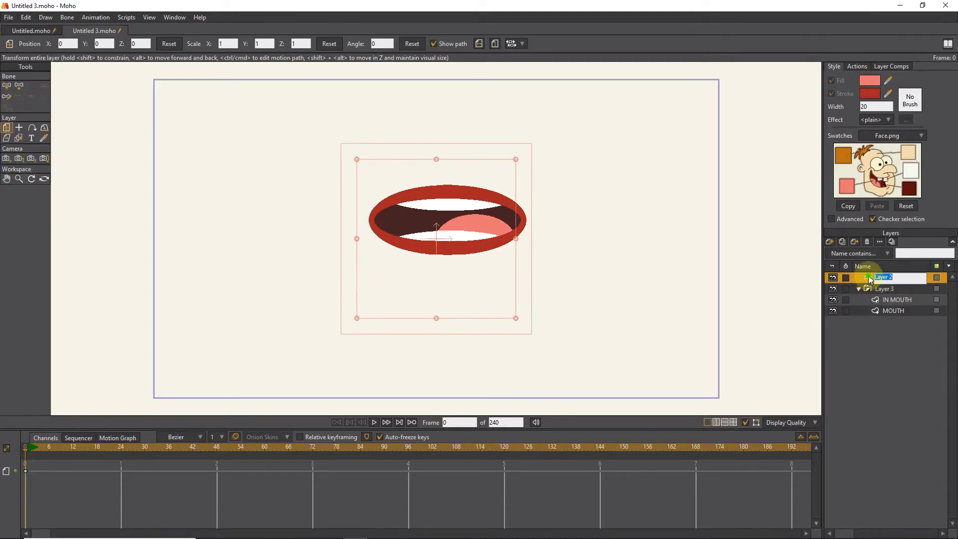
{"action": "key", "text": "Return"}
Collapse Layer 3 and move it inside bone layer Layer 2
{"action": "left_click", "coordinate": [868, 290]}
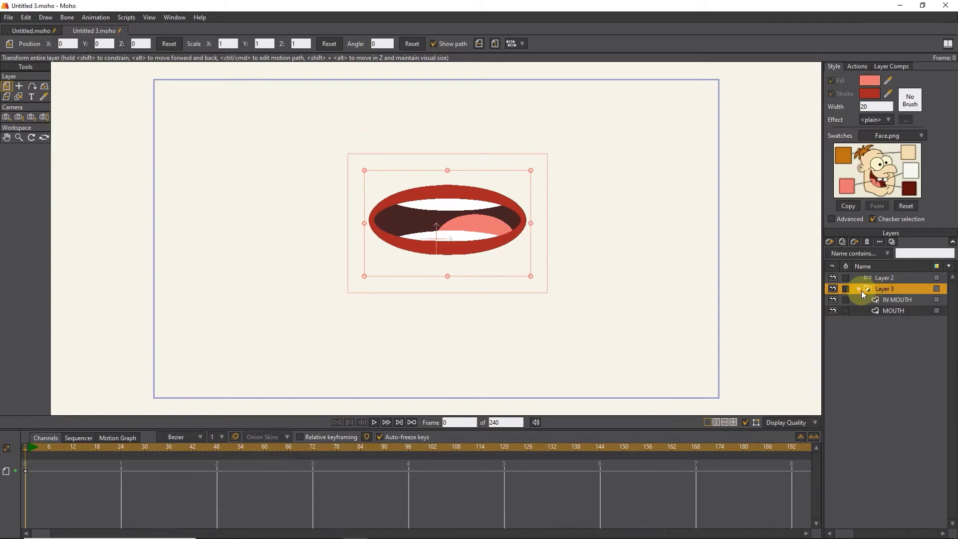
{"action": "left_click", "coordinate": [859, 289]}
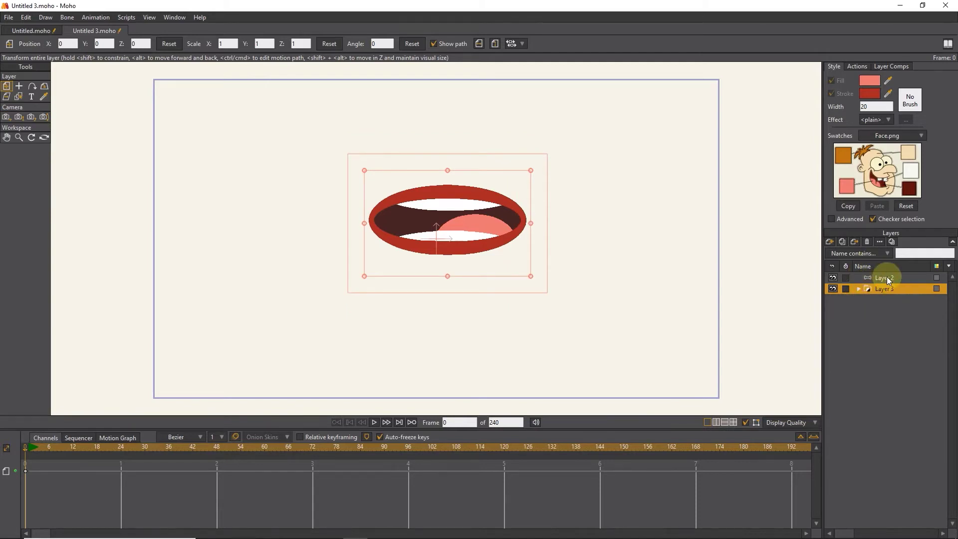
{"action": "left_click_drag", "start_coordinate": [869, 292], "coordinate": [872, 276]}
{"action": "left_click", "coordinate": [859, 276]}
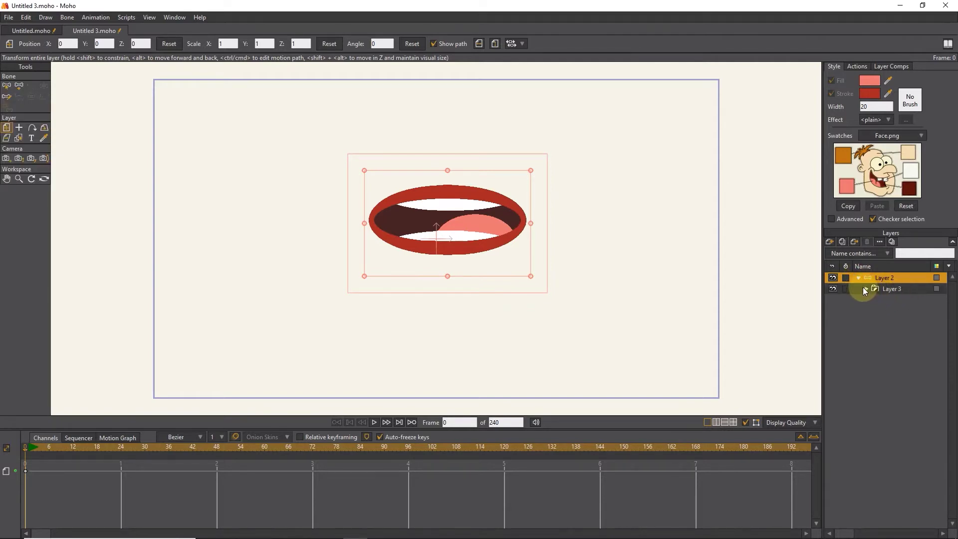
Draw three short vertical bones in a chain to the right of the mouth
{"action": "left_click", "coordinate": [865, 289]}
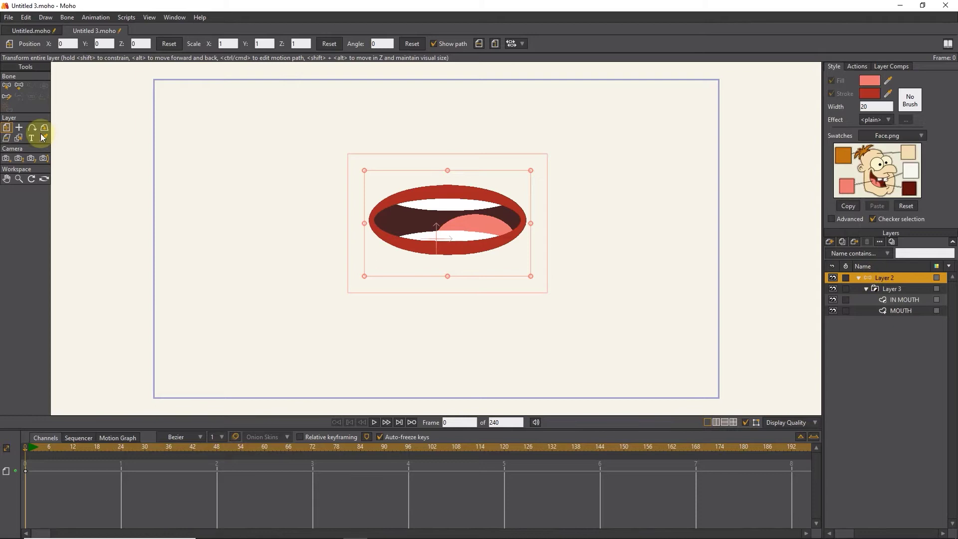
{"action": "left_click", "coordinate": [19, 85]}
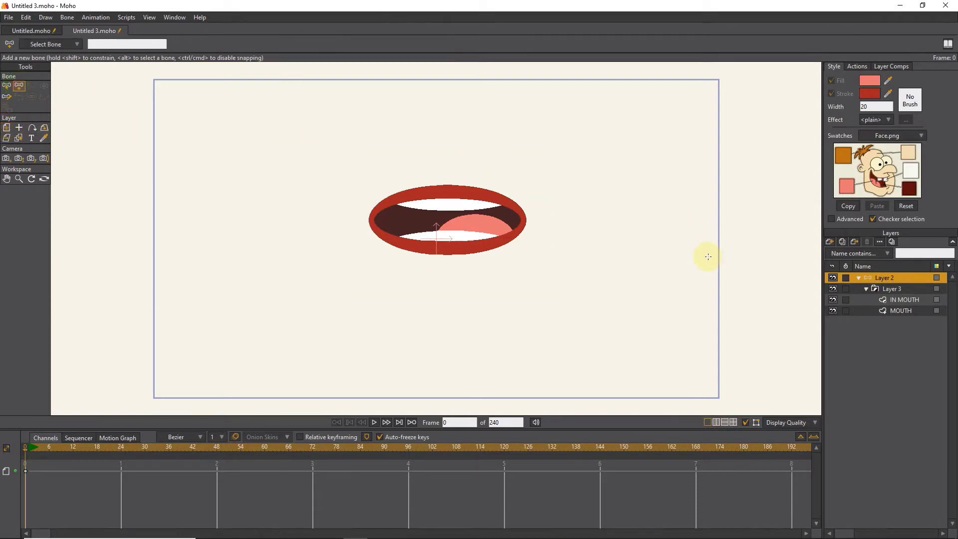
{"action": "left_click_drag", "start_coordinate": [615, 198], "coordinate": [615, 158]}
{"action": "left_click_drag", "start_coordinate": [614, 249], "coordinate": [611, 212]}
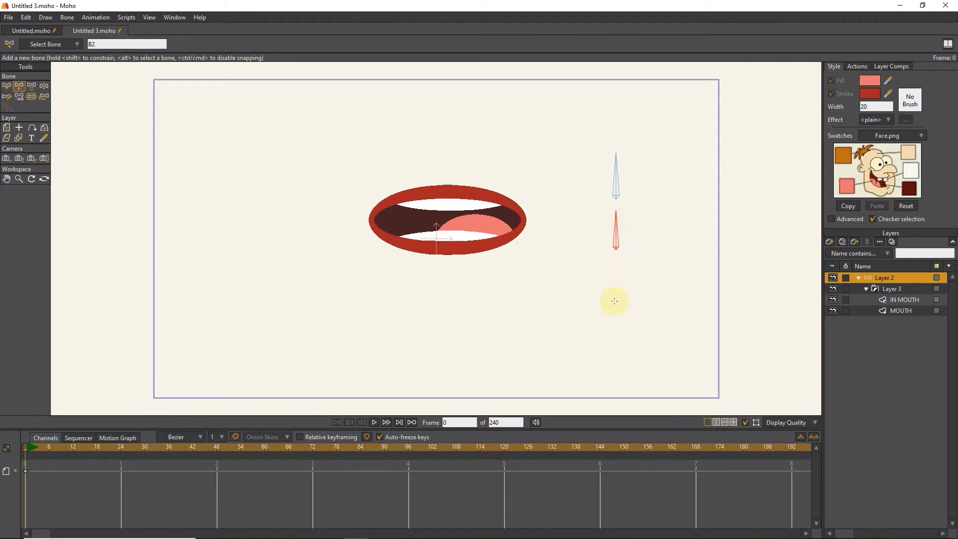
{"action": "left_click_drag", "start_coordinate": [614, 301], "coordinate": [613, 262]}
Select all three bones and drag their bone strength down to zero
{"action": "left_click", "coordinate": [6, 86]}
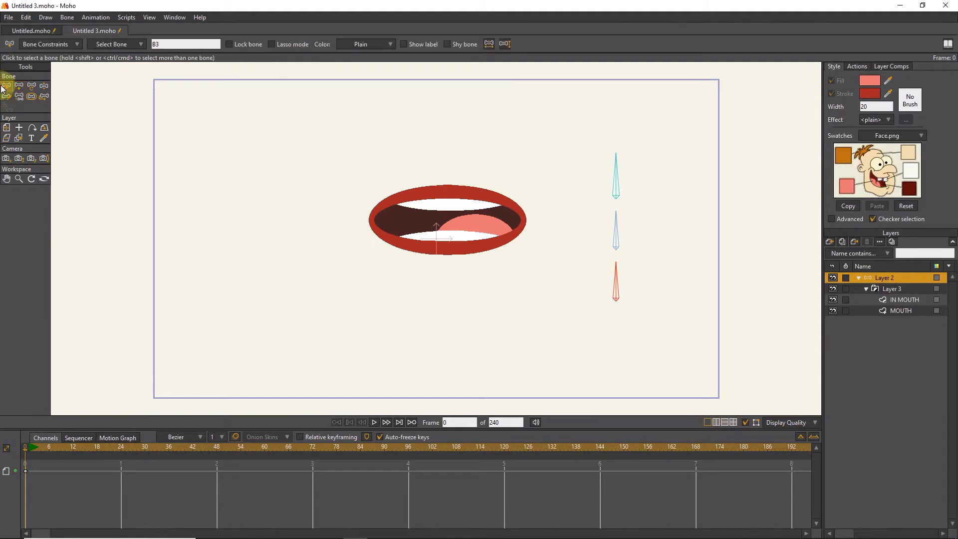
{"action": "left_click_drag", "start_coordinate": [716, 137], "coordinate": [585, 318]}
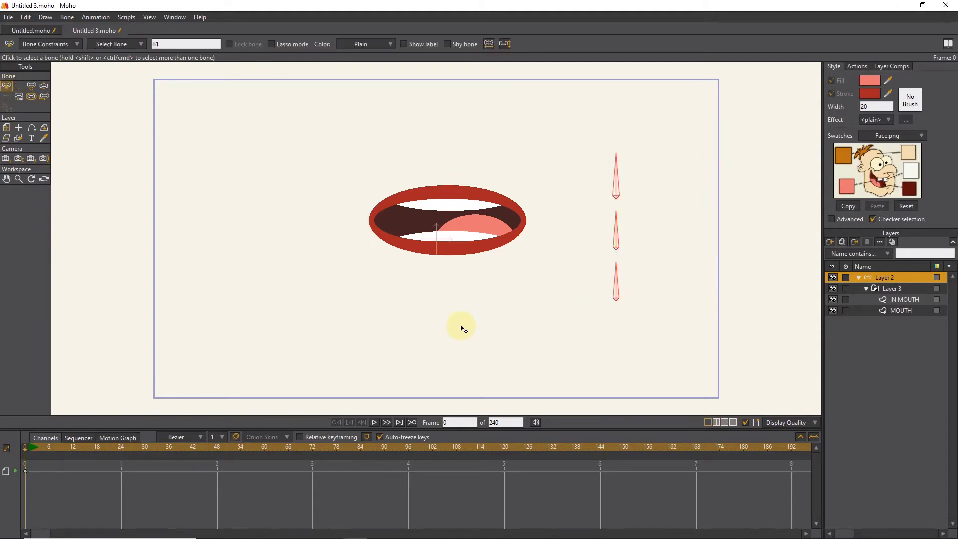
{"action": "left_click", "coordinate": [30, 98]}
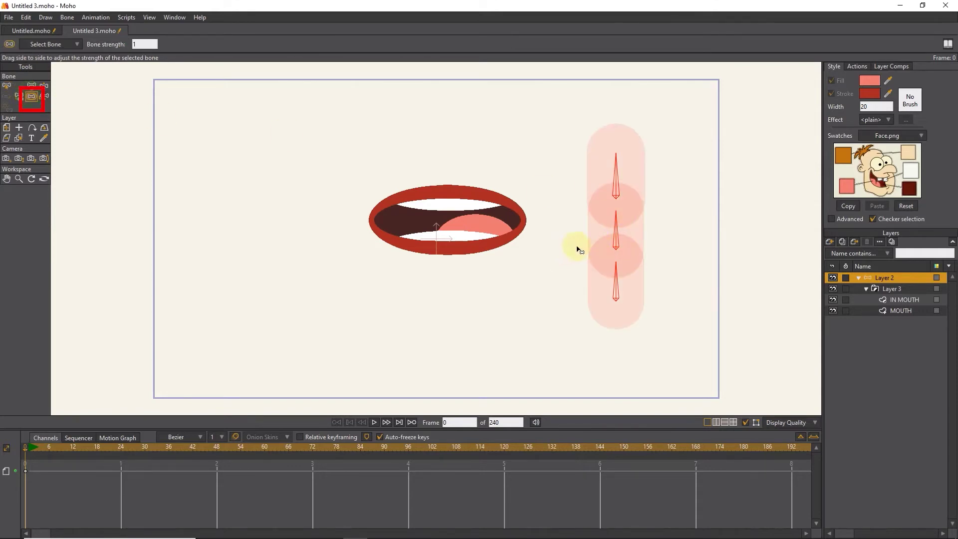
{"action": "left_click_drag", "start_coordinate": [626, 234], "coordinate": [466, 239]}
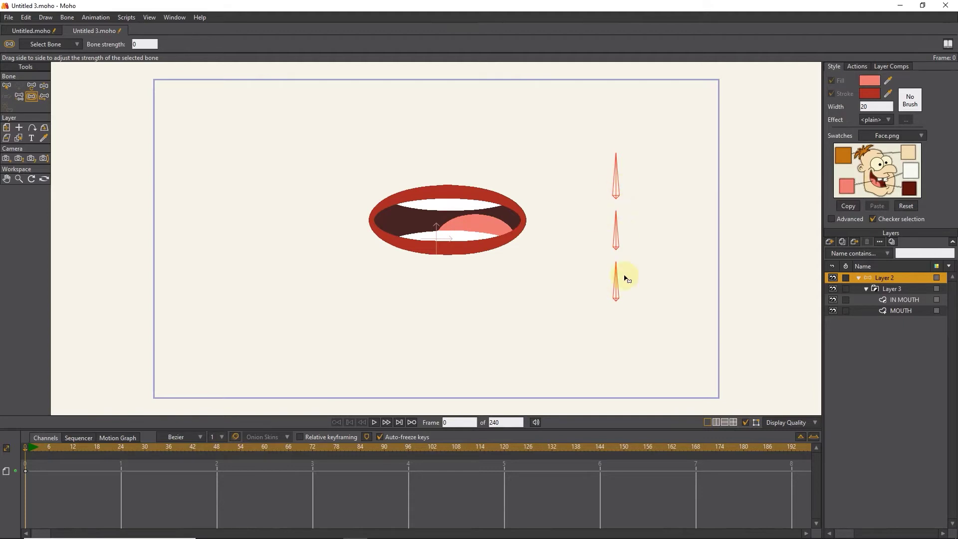
{"action": "left_click", "coordinate": [19, 95]}
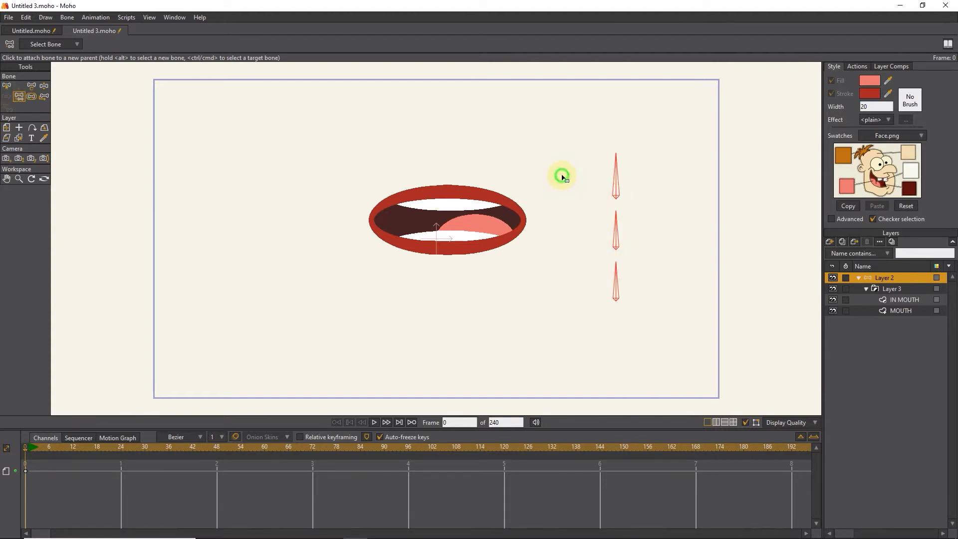
{"action": "key", "text": "ctrl+k"}
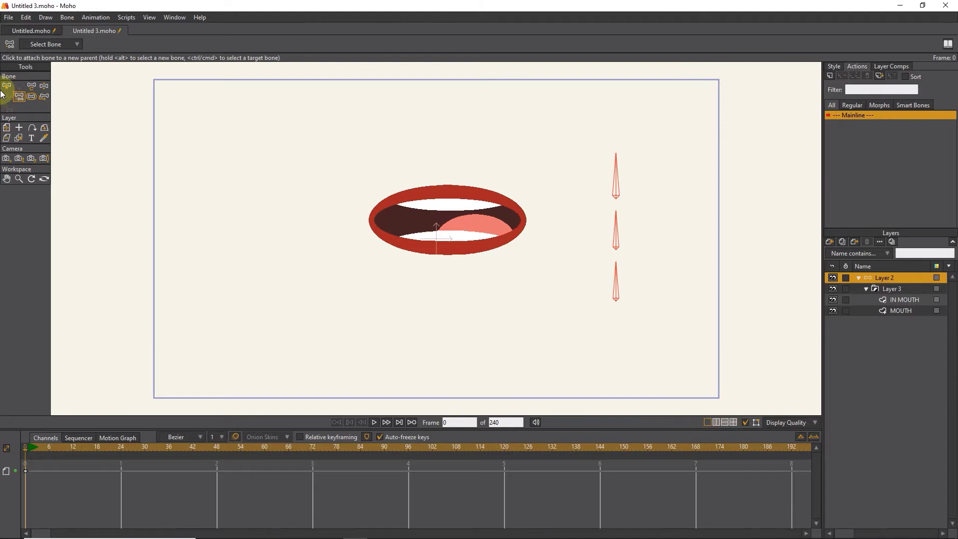
Give the three bones angle constraints from -70 to 70 degrees
{"action": "left_click", "coordinate": [6, 87]}
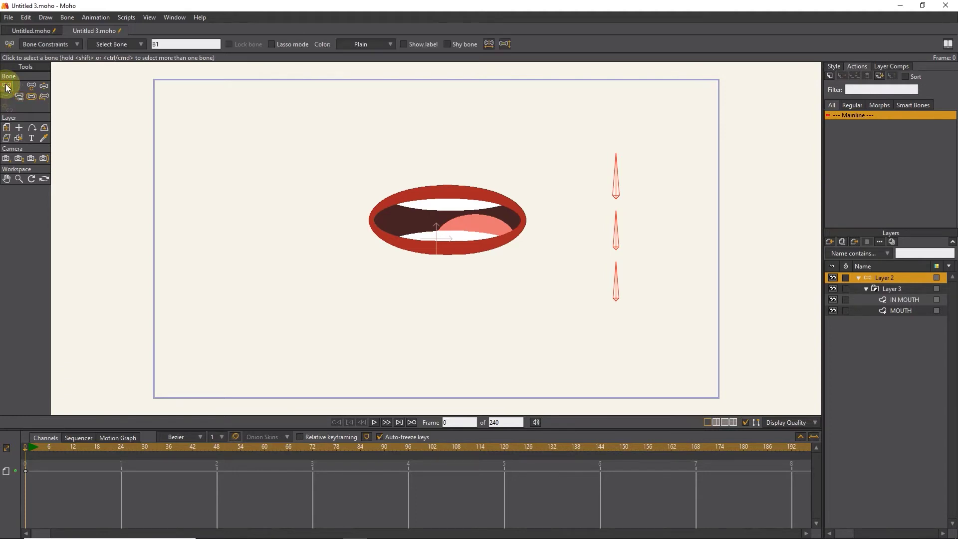
{"action": "left_click", "coordinate": [51, 45]}
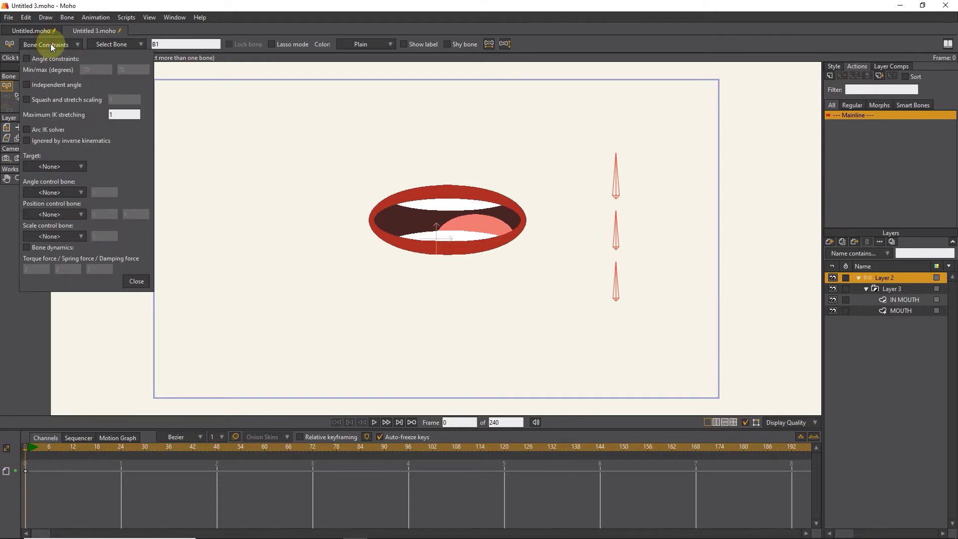
{"action": "left_click", "coordinate": [28, 58]}
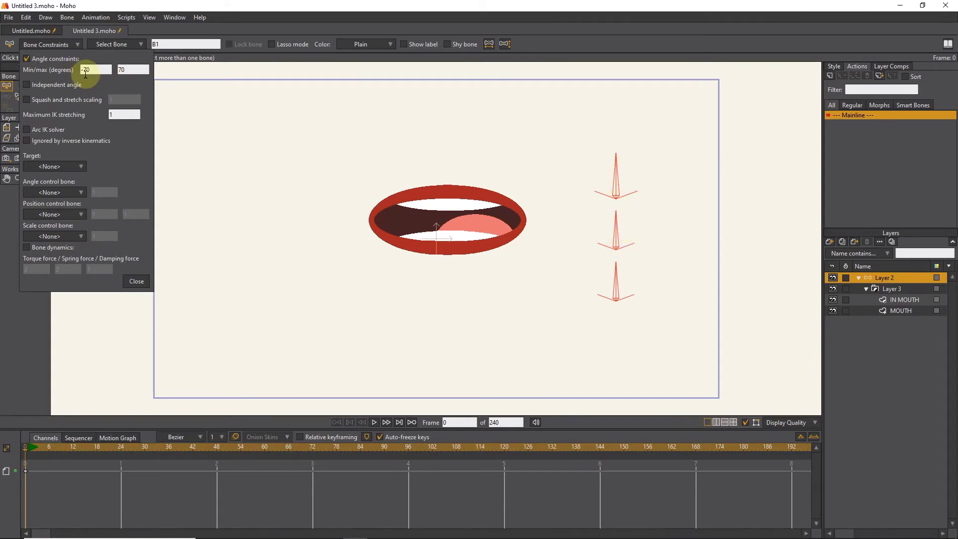
{"action": "left_click", "coordinate": [135, 280]}
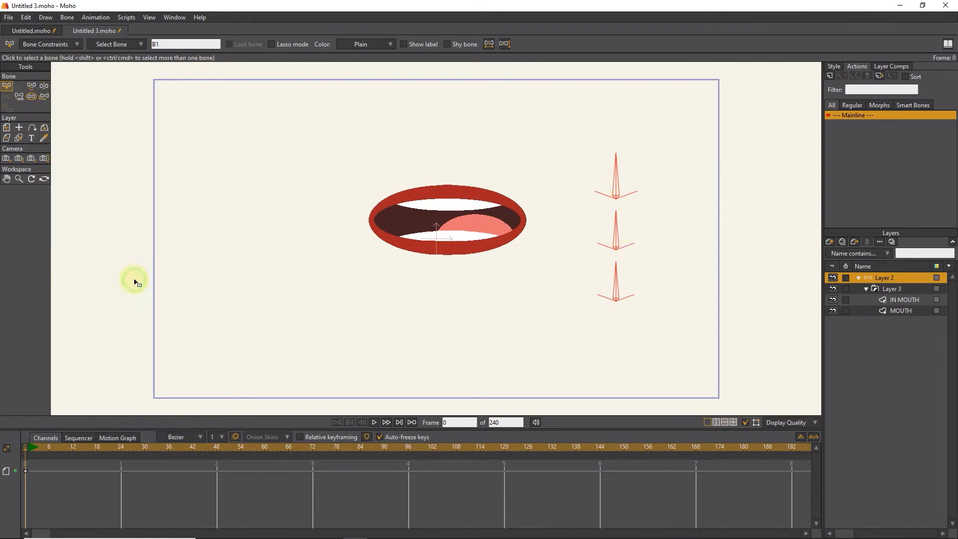
Name the top bone 'UP DOWN' and show its label on the canvas
{"action": "left_click_drag", "start_coordinate": [700, 148], "coordinate": [591, 184]}
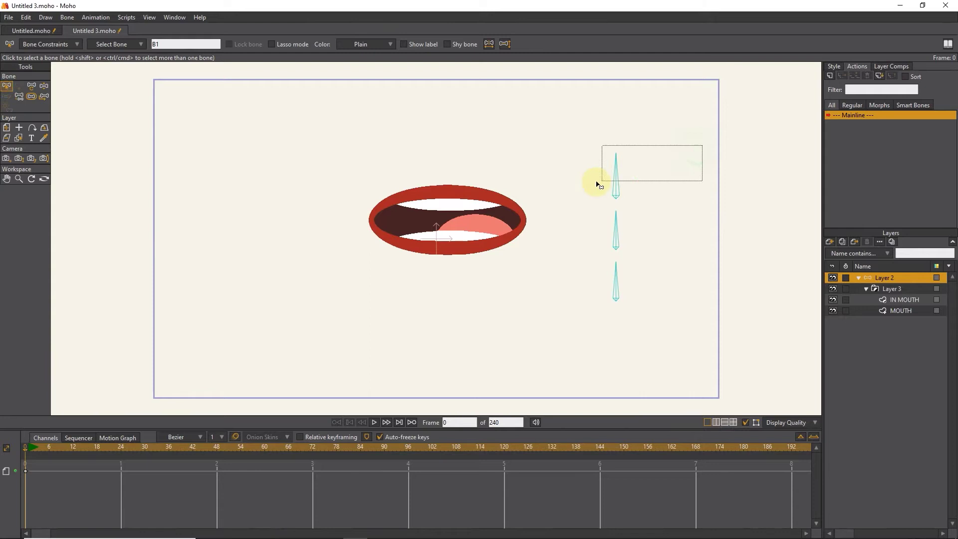
{"action": "left_click", "coordinate": [187, 43]}
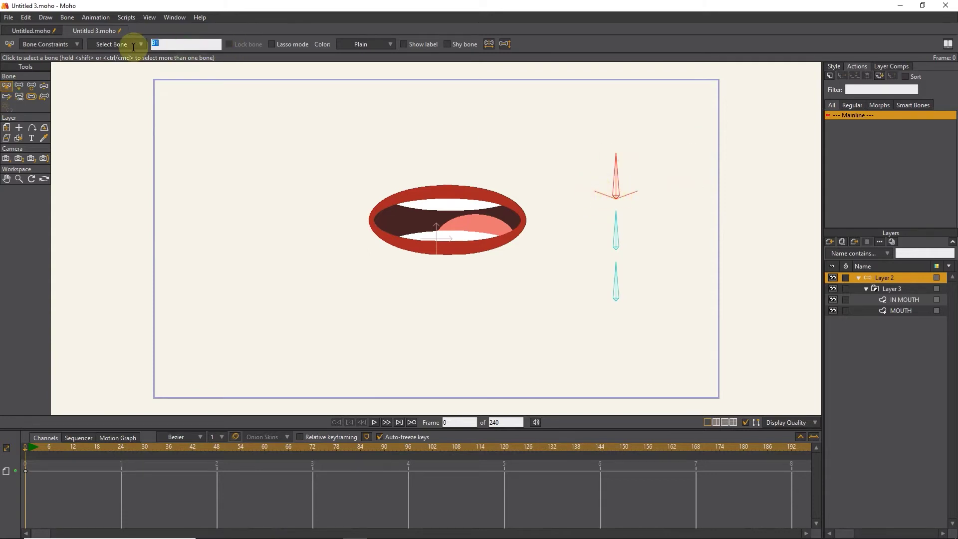
{"action": "type", "text": "UP DOWN"}
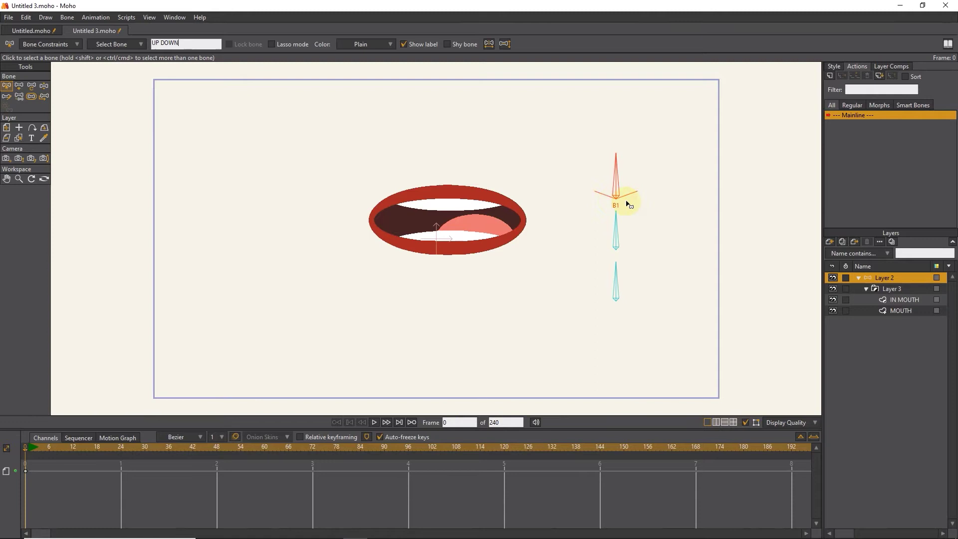
{"action": "left_click", "coordinate": [515, 134]}
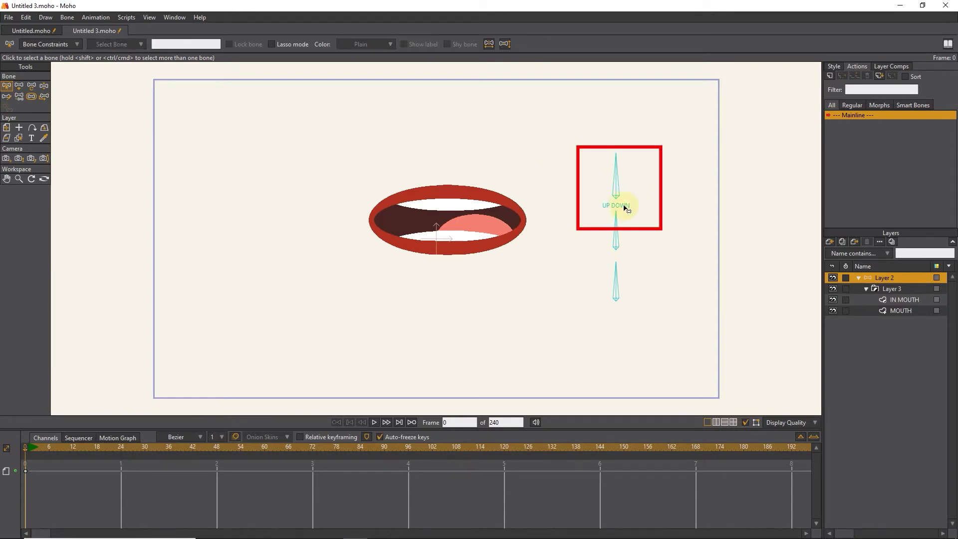
{"action": "left_click", "coordinate": [618, 178]}
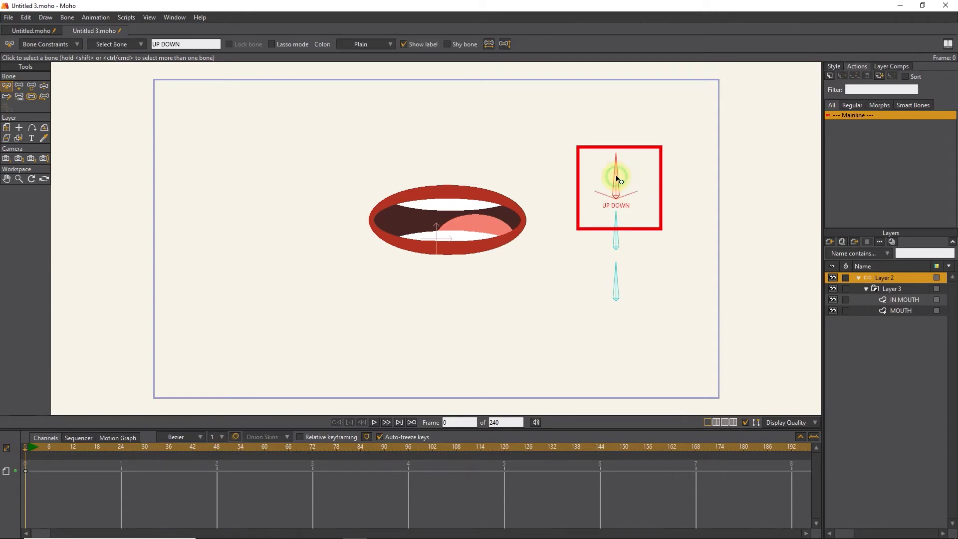
Create the UP DOWN action and key the bone rotated up-right at frame 24
{"action": "left_click", "coordinate": [828, 75]}
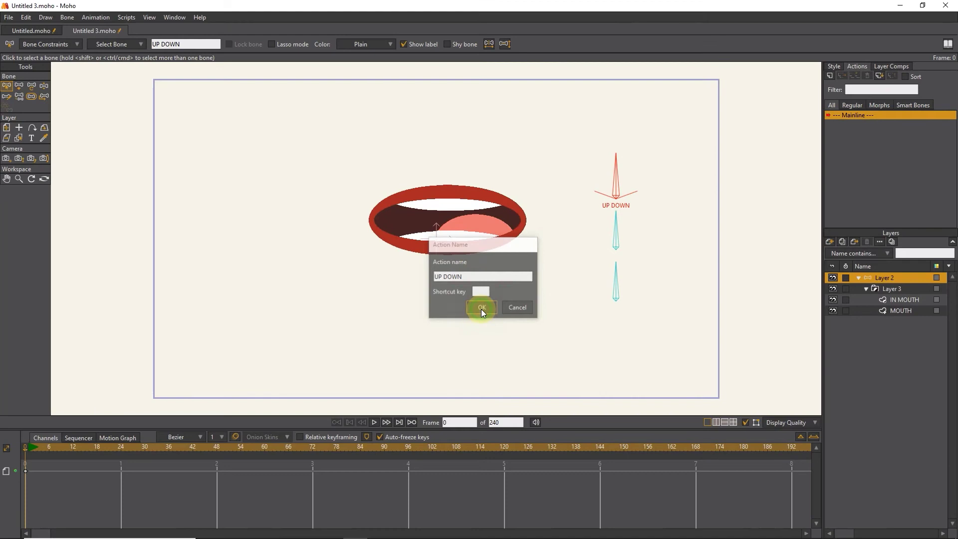
{"action": "left_click", "coordinate": [480, 309]}
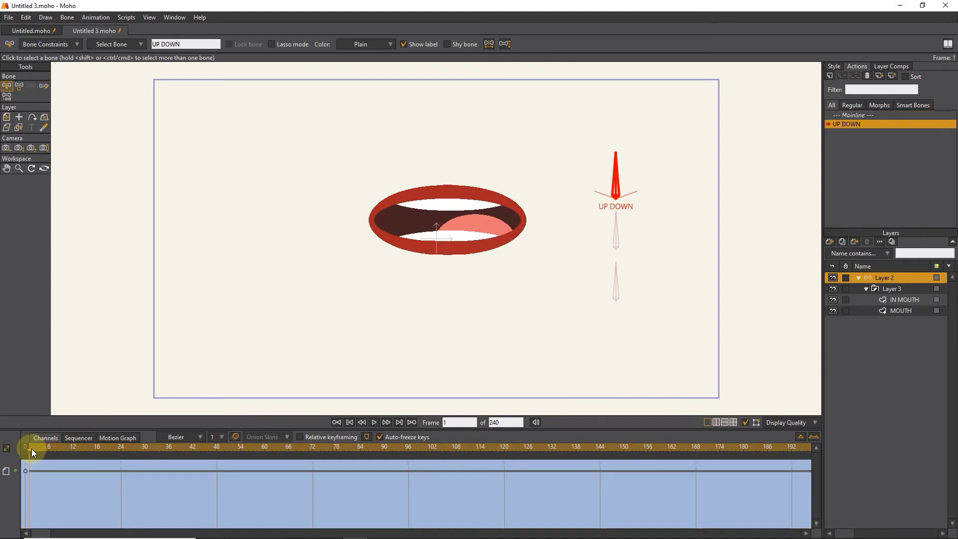
{"action": "left_click_drag", "start_coordinate": [32, 448], "coordinate": [120, 453]}
{"action": "left_click", "coordinate": [19, 85]}
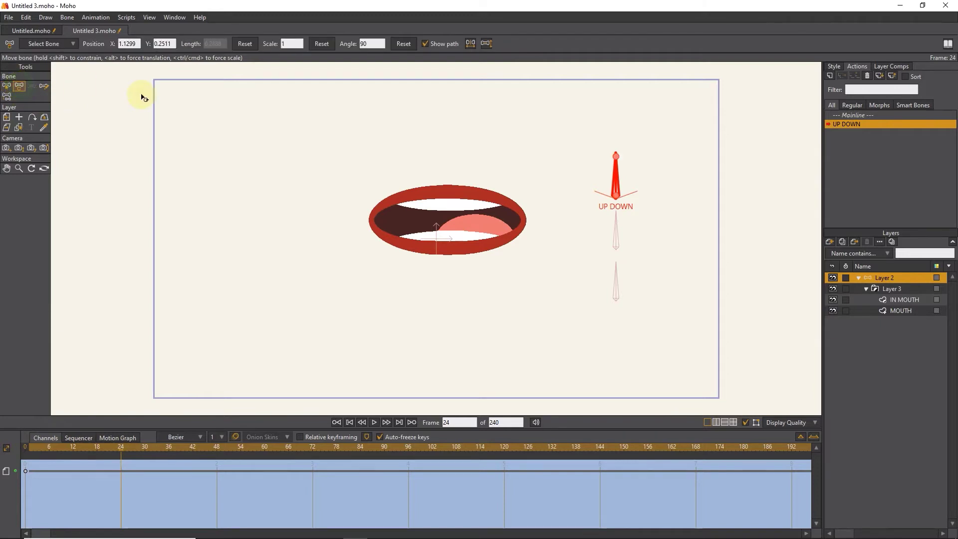
{"action": "left_click_drag", "start_coordinate": [617, 174], "coordinate": [646, 198]}
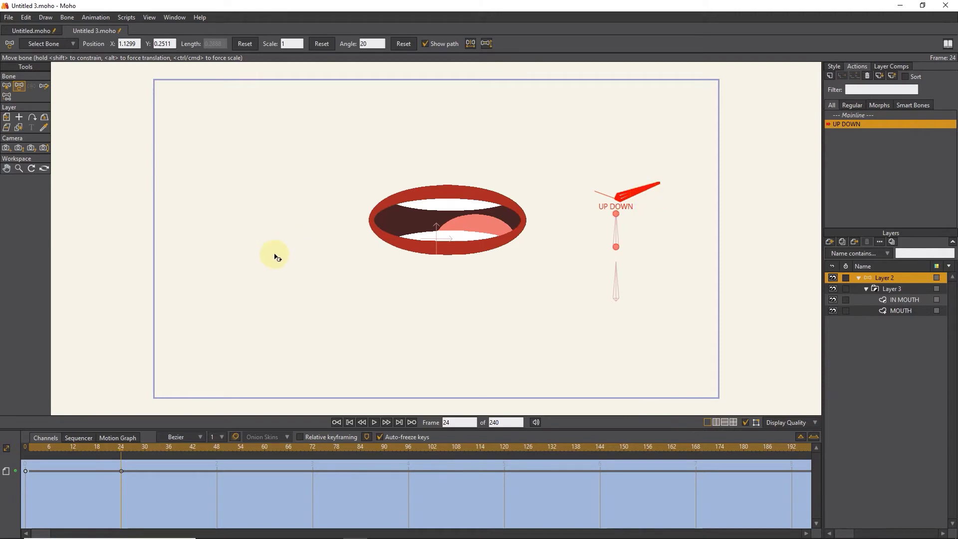
{"action": "left_click", "coordinate": [18, 128]}
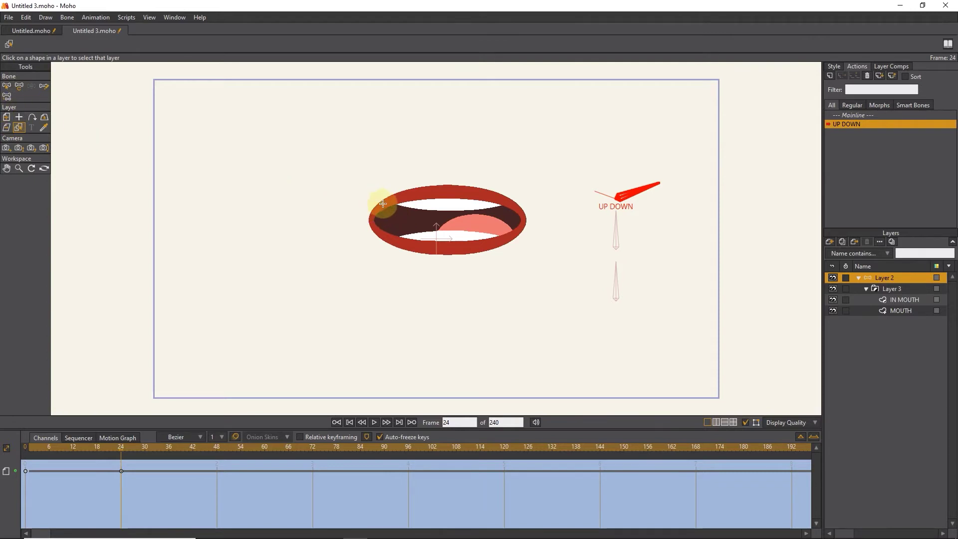
On the MOUTH layer, raise both mouth corners straight up into a smile, then reopen Mainline
{"action": "left_click", "coordinate": [378, 205]}
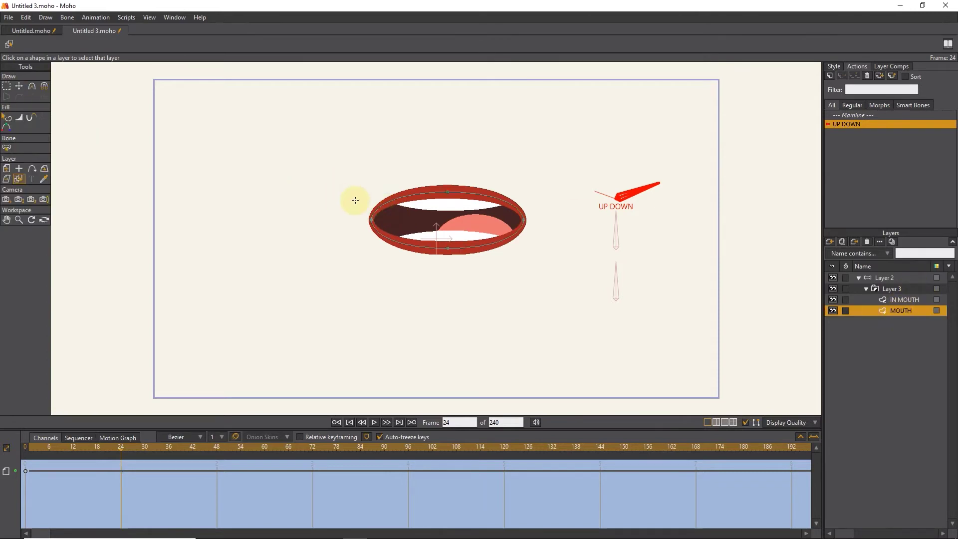
{"action": "key", "text": "g"}
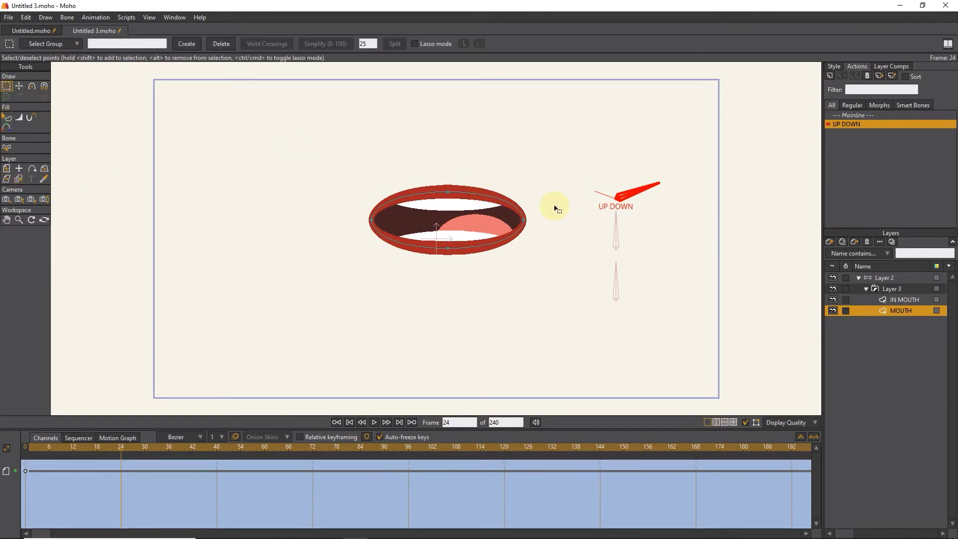
{"action": "left_click_drag", "start_coordinate": [552, 210], "coordinate": [348, 235]}
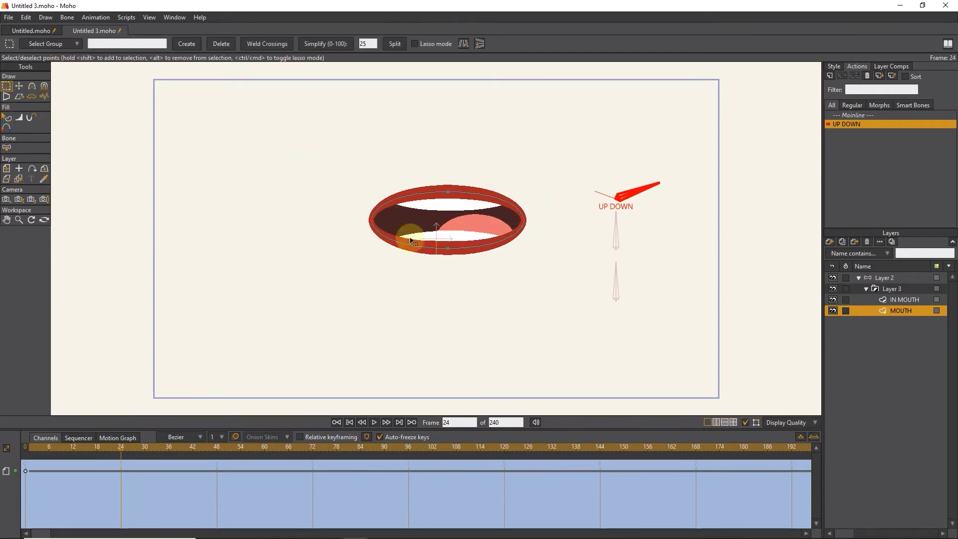
{"action": "left_click", "coordinate": [21, 88]}
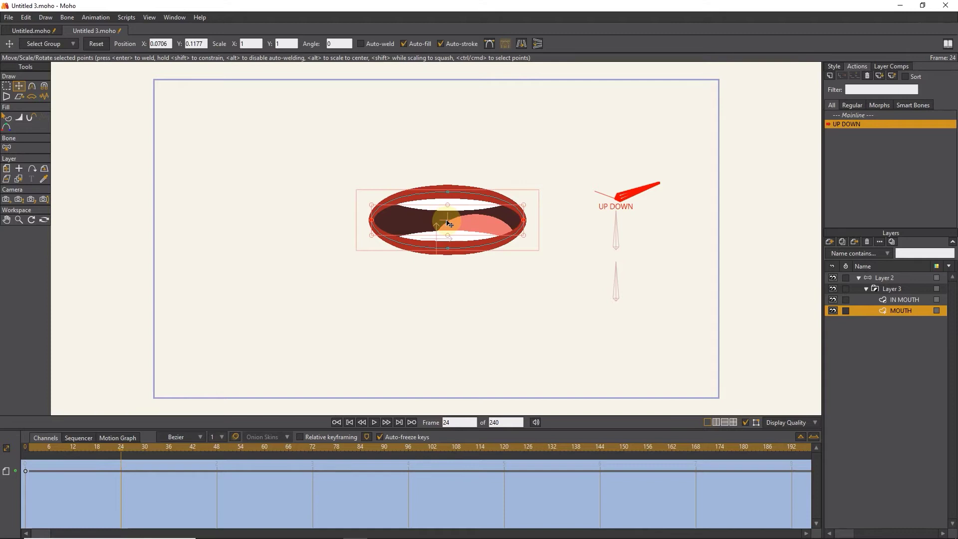
{"action": "key", "text": "shift"}
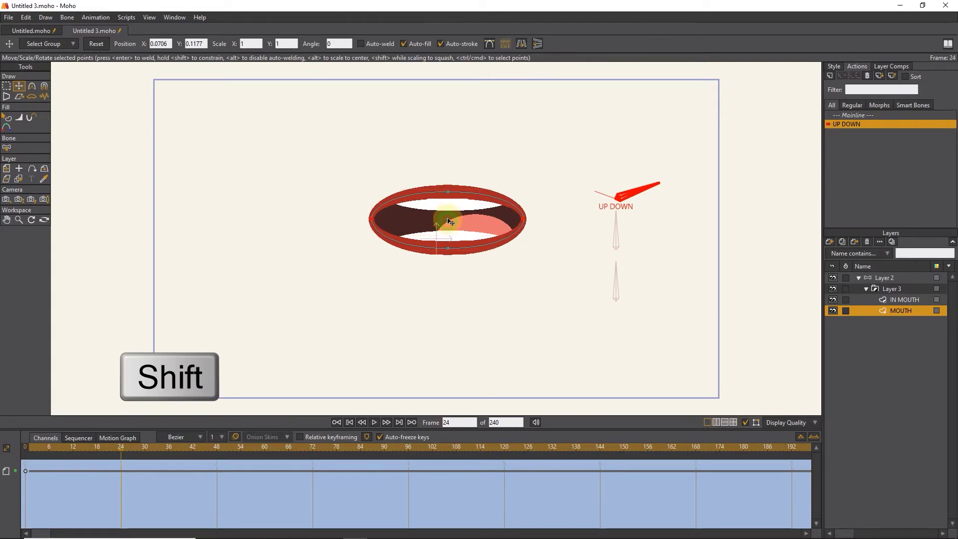
{"action": "left_click_drag", "start_coordinate": [450, 224], "coordinate": [448, 203]}
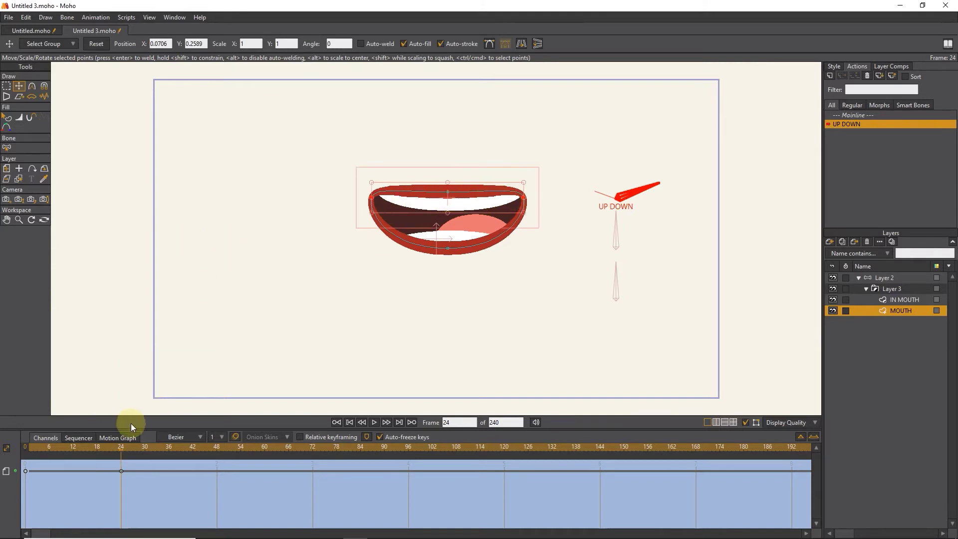
{"action": "double_click", "coordinate": [852, 116]}
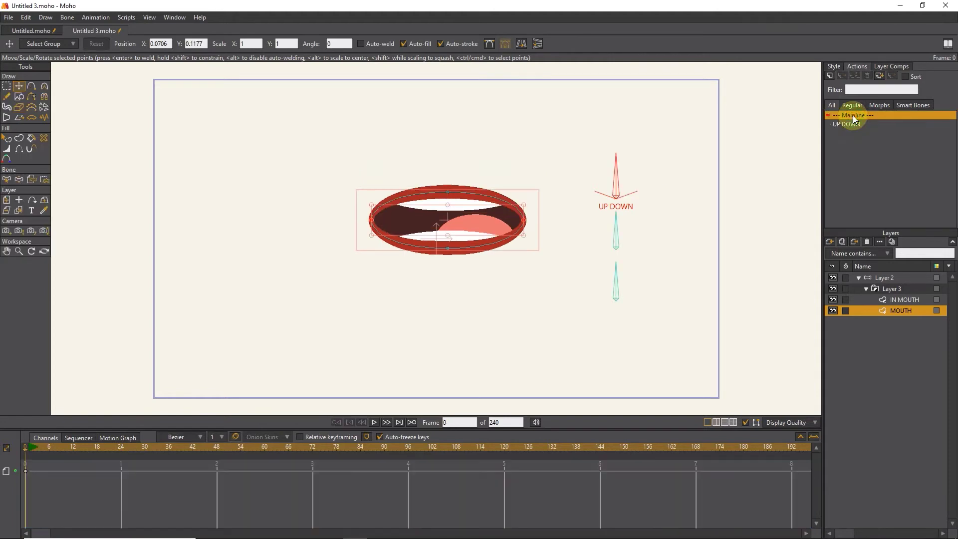
Create action UP DOWN 2 and key the UP DOWN bone tilted up-left at frame 24
{"action": "left_click", "coordinate": [875, 276]}
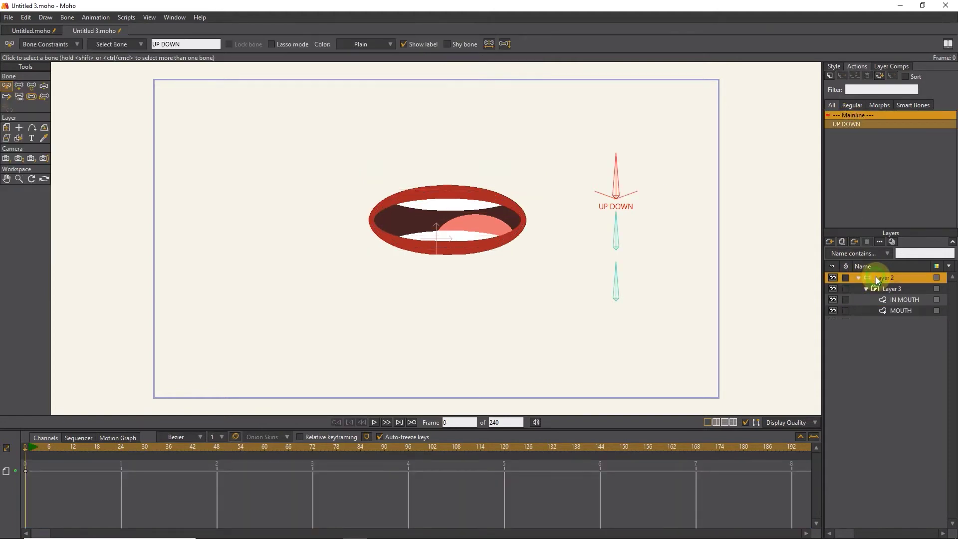
{"action": "left_click", "coordinate": [828, 75]}
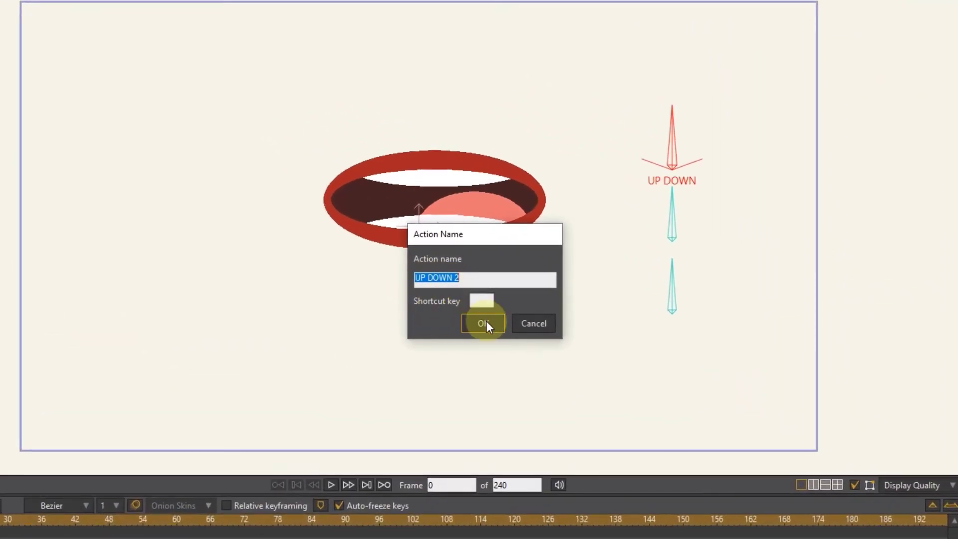
{"action": "left_click", "coordinate": [470, 323]}
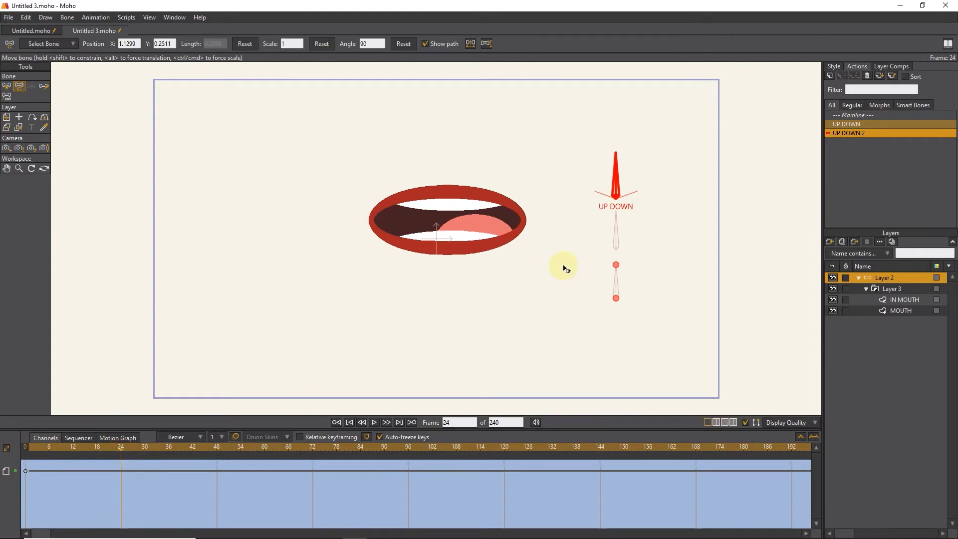
{"action": "left_click_drag", "start_coordinate": [615, 160], "coordinate": [567, 194]}
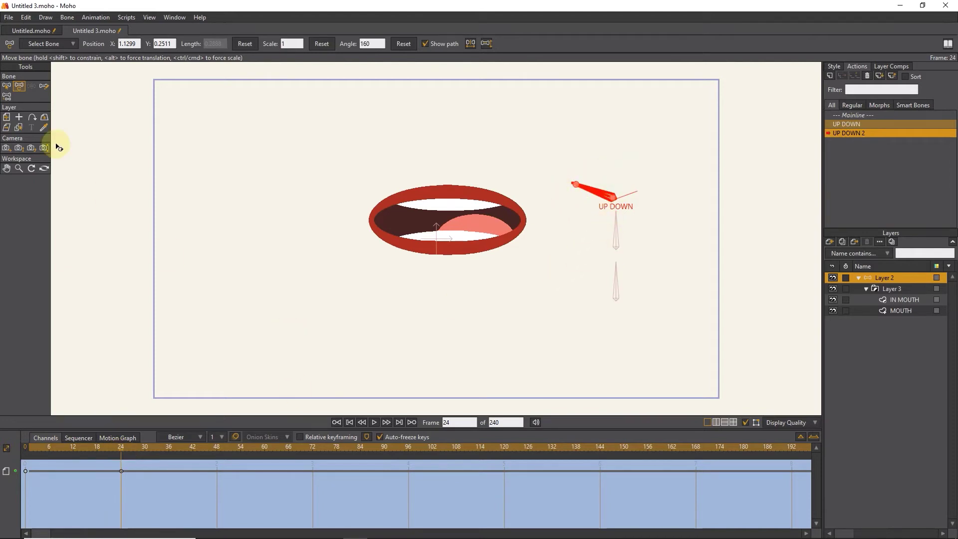
{"action": "left_click", "coordinate": [18, 127]}
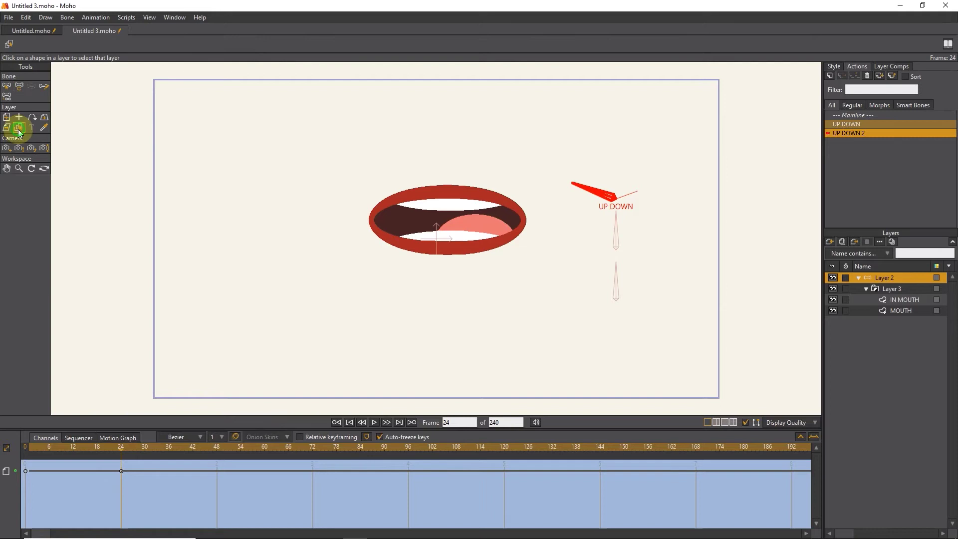
Drag the MOUTH layer's corner points down into a frown and scrub to preview it
{"action": "left_click", "coordinate": [389, 242]}
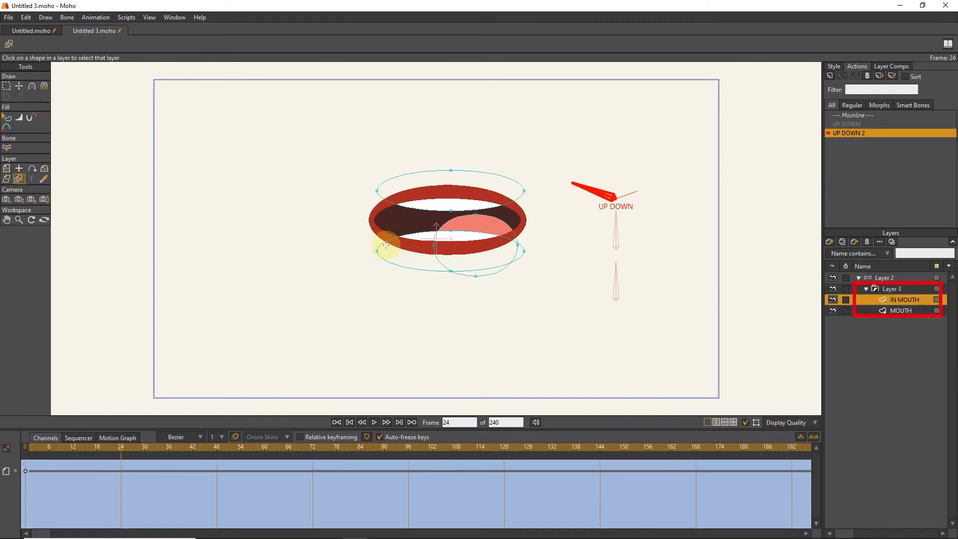
{"action": "left_click", "coordinate": [11, 88]}
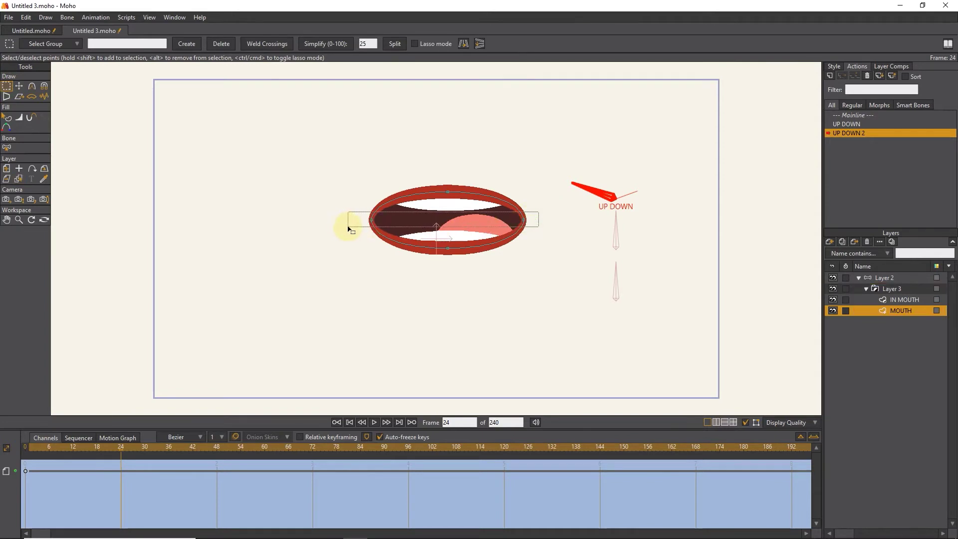
{"action": "left_click", "coordinate": [16, 89]}
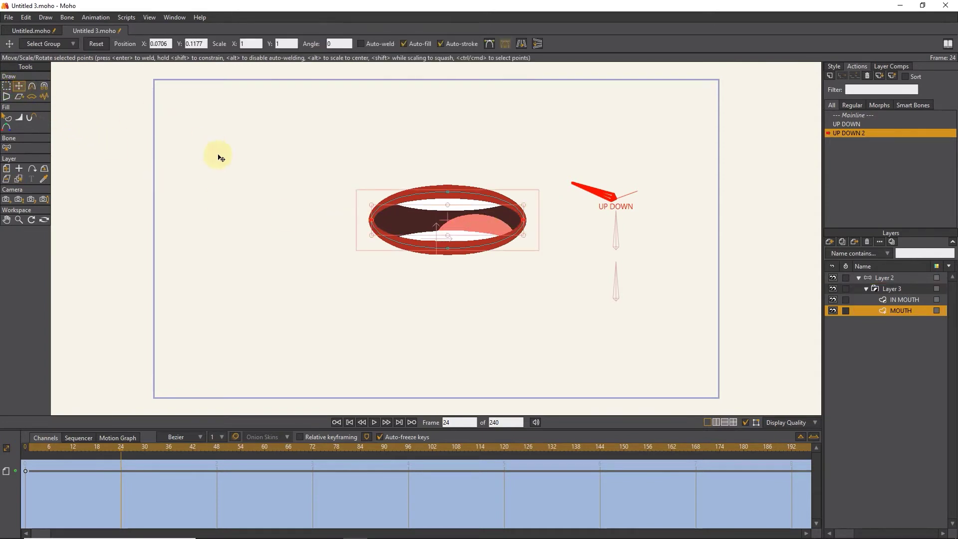
{"action": "left_click", "coordinate": [453, 227]}
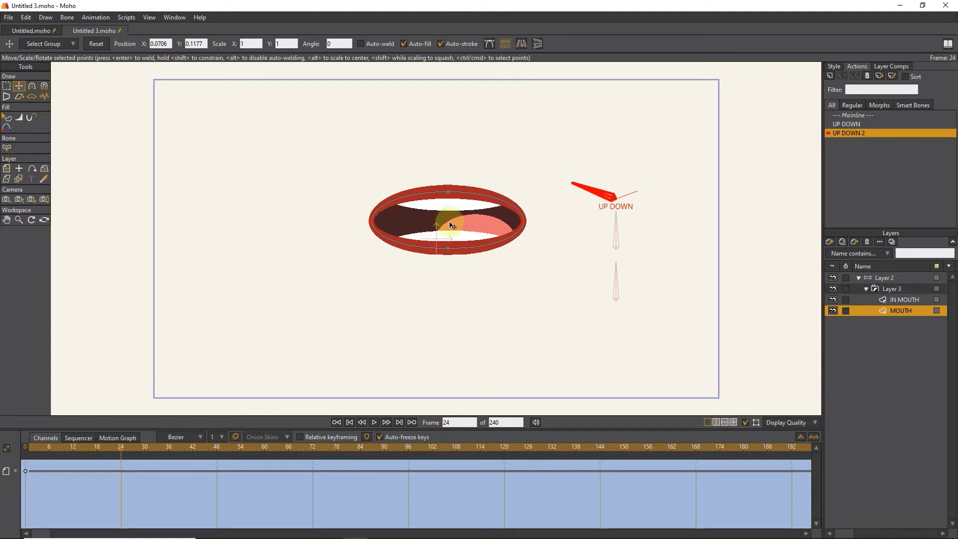
{"action": "left_click_drag", "start_coordinate": [452, 226], "coordinate": [451, 241]}
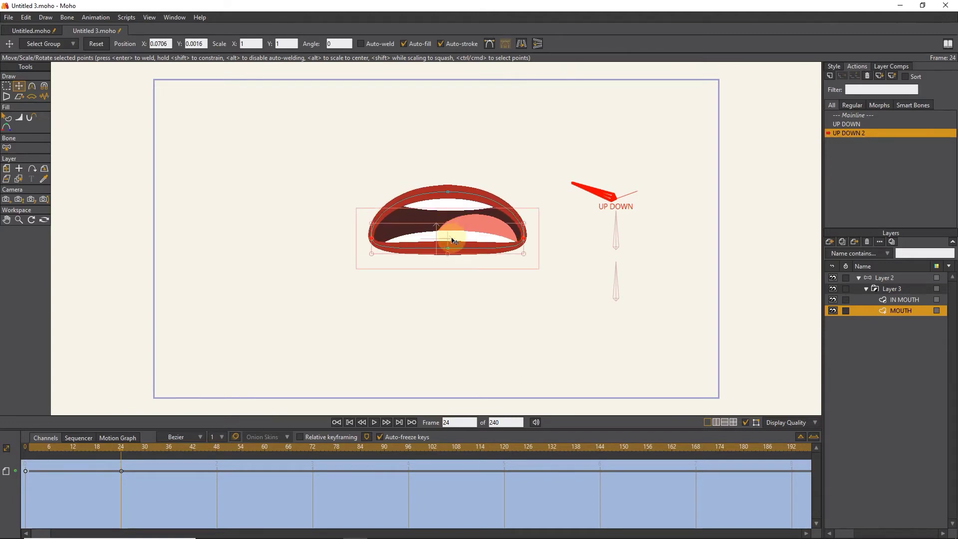
{"action": "mouse_move", "coordinate": [127, 451]}
{"action": "left_mouse_down"}
{"action": "mouse_move", "coordinate": [59, 452]}
{"action": "mouse_move", "coordinate": [109, 453]}
{"action": "left_mouse_up"}
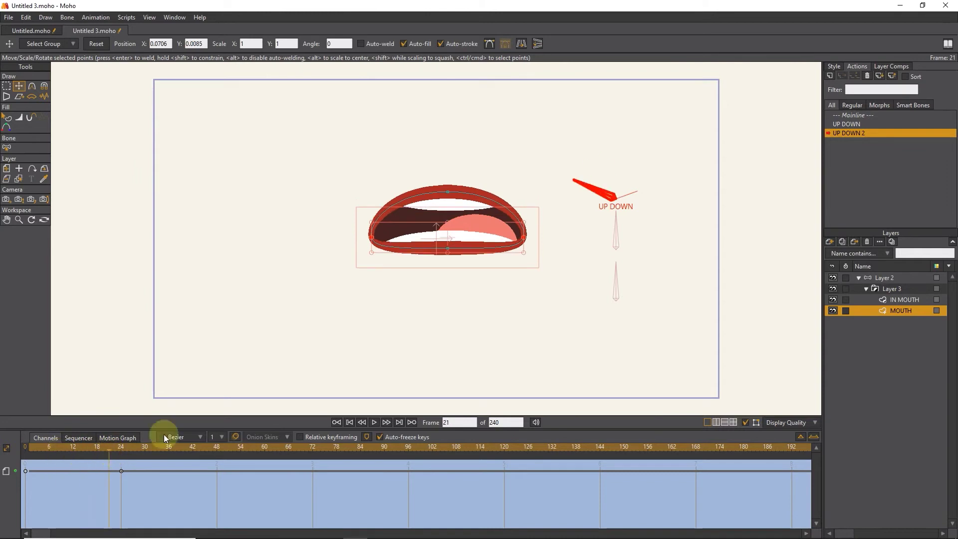
{"action": "left_click", "coordinate": [859, 115]}
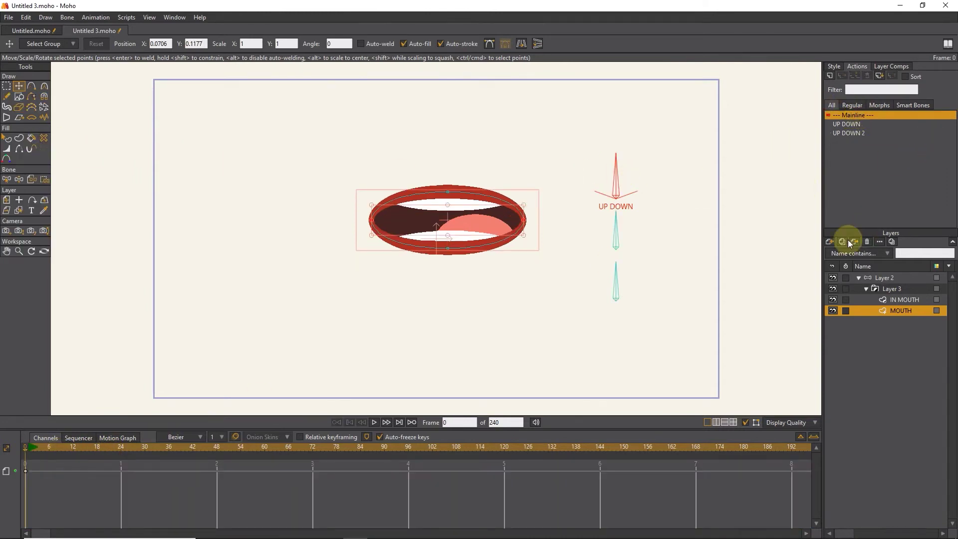
{"action": "left_click", "coordinate": [885, 278]}
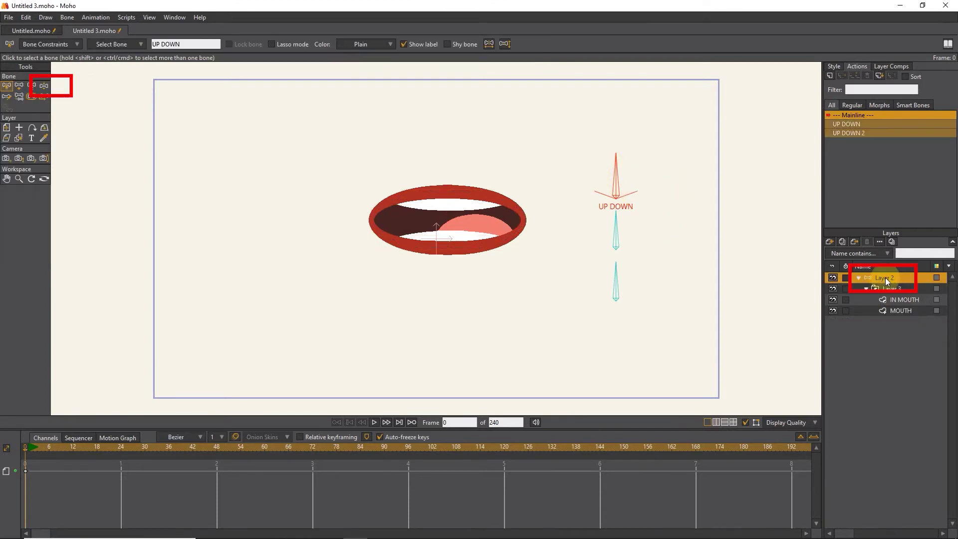
{"action": "left_click", "coordinate": [44, 84]}
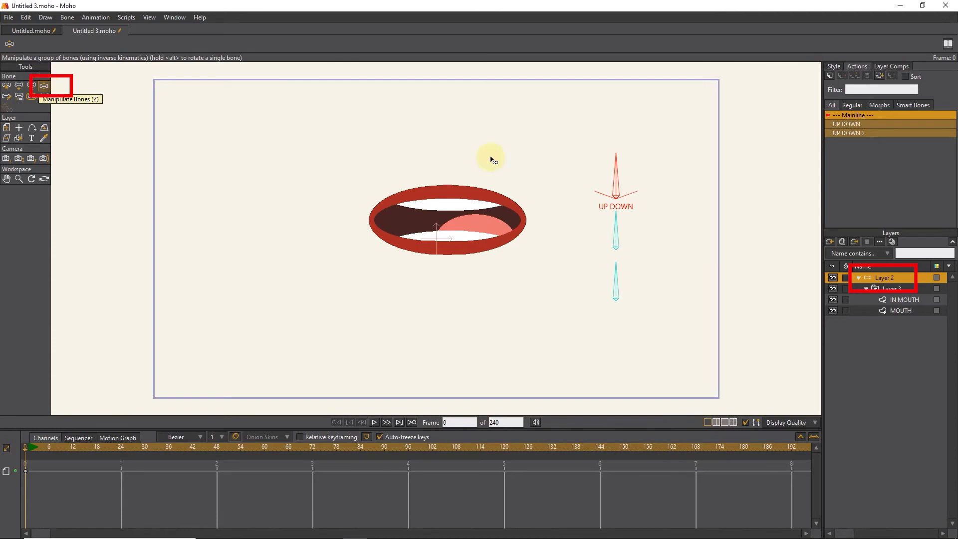
{"action": "left_click_drag", "start_coordinate": [635, 180], "coordinate": [636, 192]}
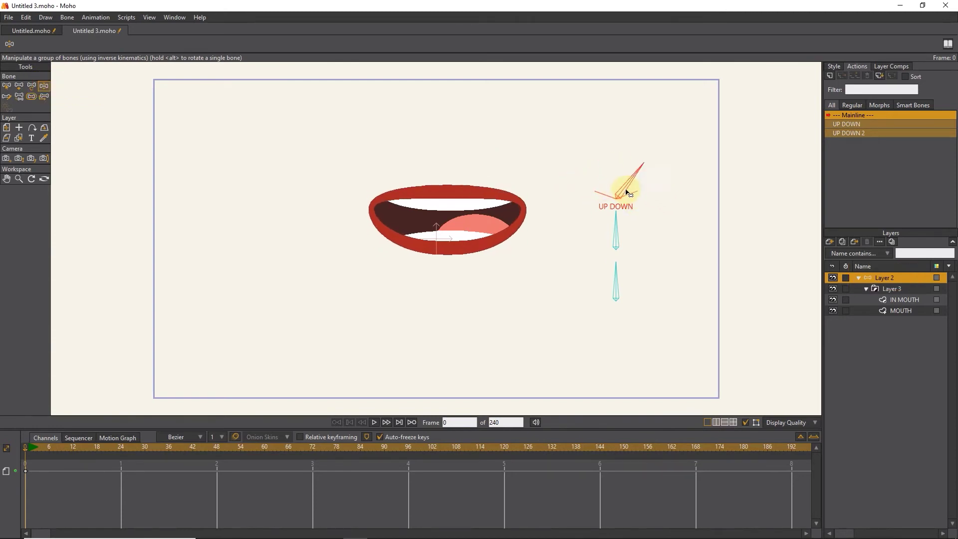
{"action": "left_click_drag", "start_coordinate": [634, 192], "coordinate": [626, 180]}
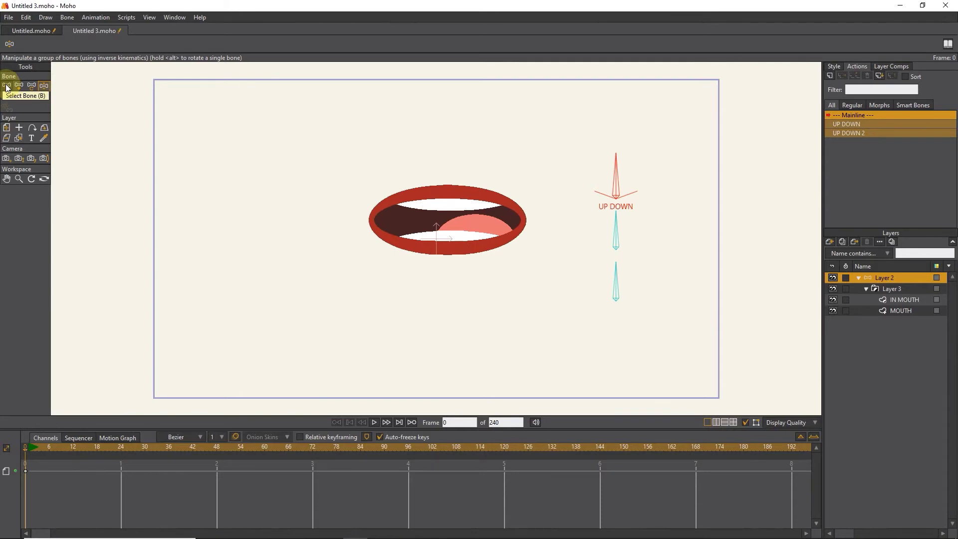
Select the middle bone and rename it 'OPEN CLOSE'
{"action": "left_click", "coordinate": [6, 87]}
{"action": "left_click", "coordinate": [613, 233]}
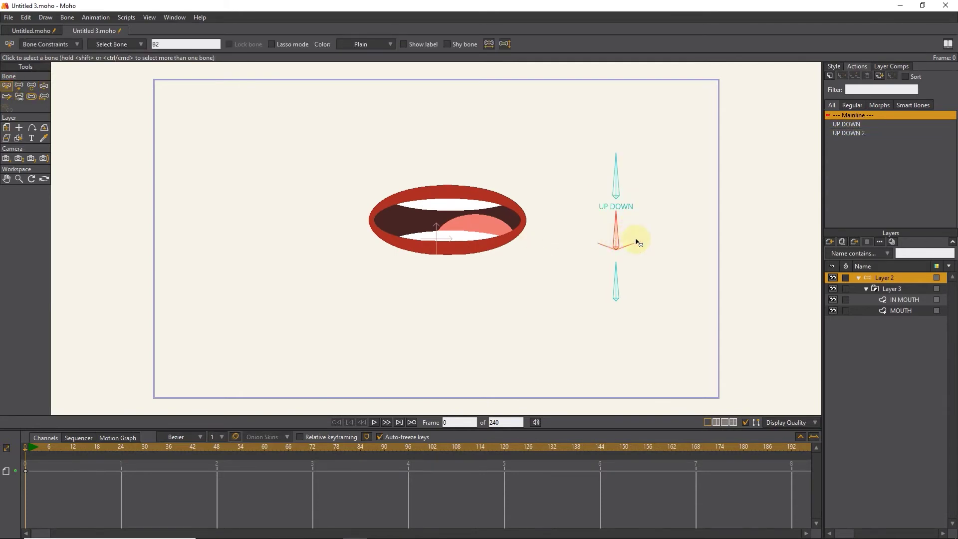
{"action": "left_click_drag", "start_coordinate": [160, 43], "coordinate": [141, 44]}
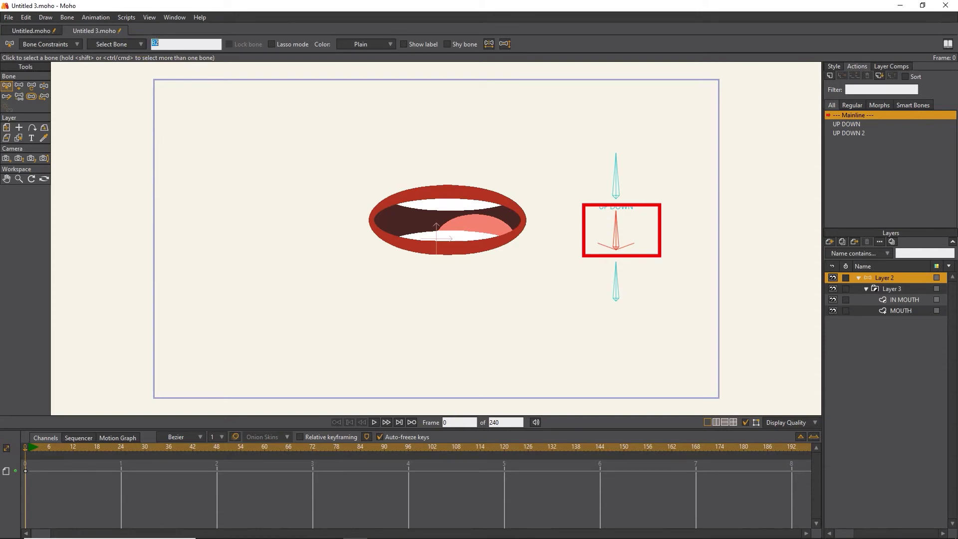
{"action": "type", "text": "OPEN CLOSE"}
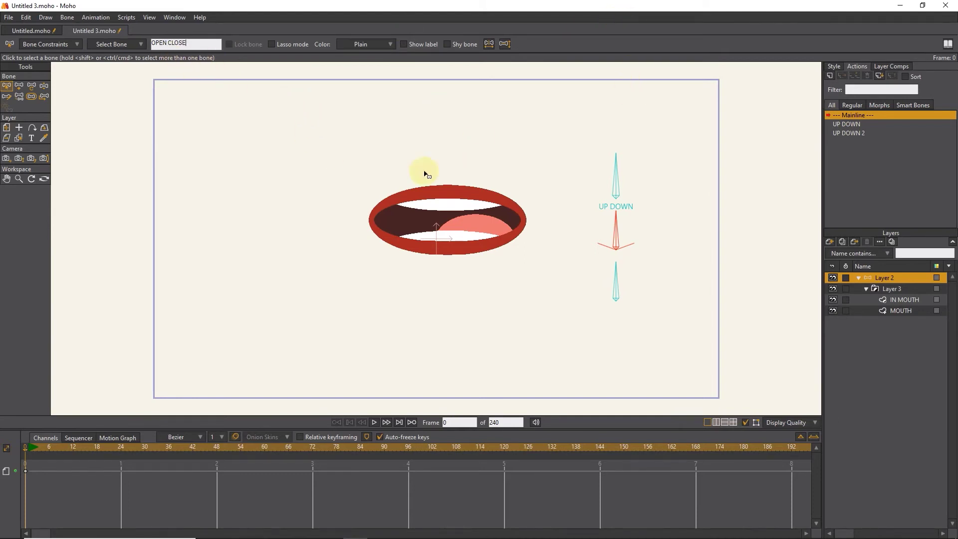
{"action": "left_click", "coordinate": [574, 201]}
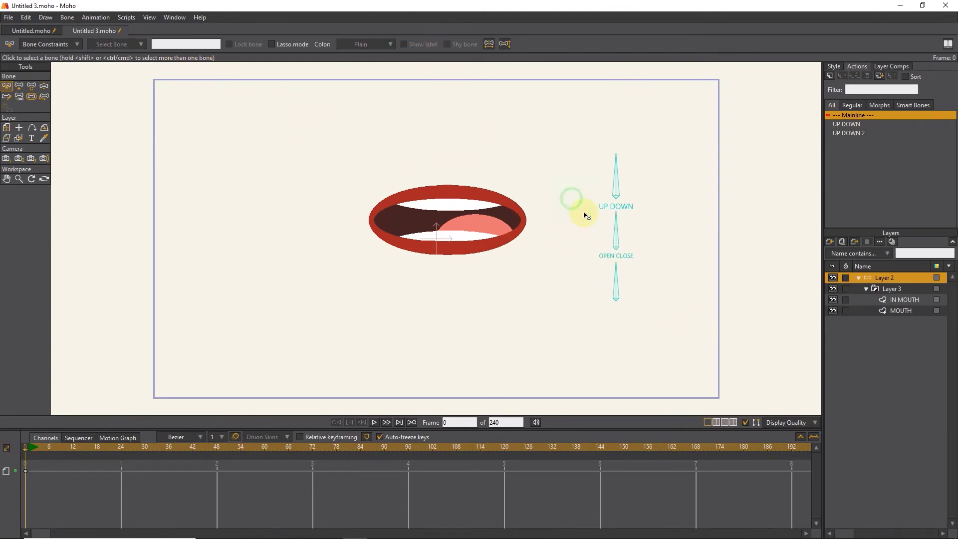
{"action": "left_click", "coordinate": [615, 234]}
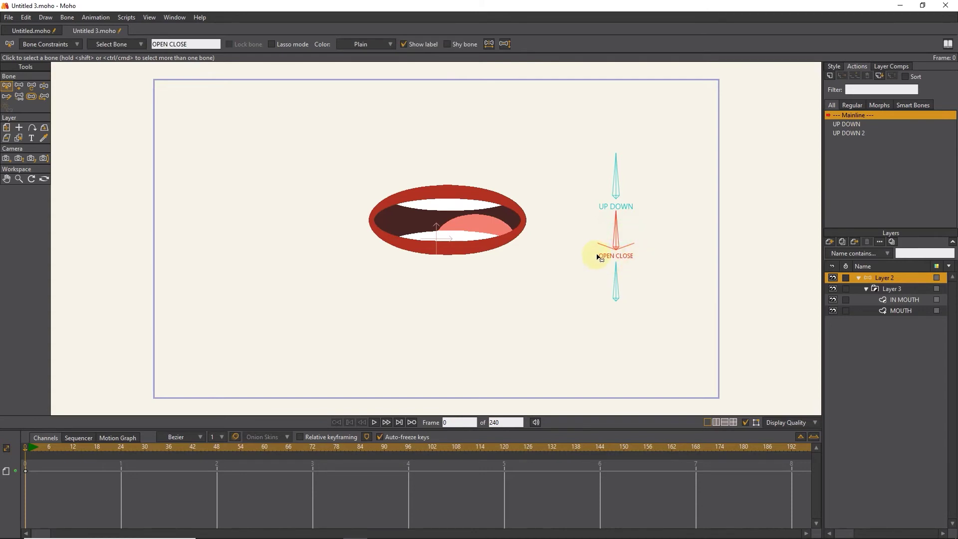
Create the OPEN CLOSE action and rotate the OPEN CLOSE bone to 20° at frame 24
{"action": "left_click", "coordinate": [830, 73]}
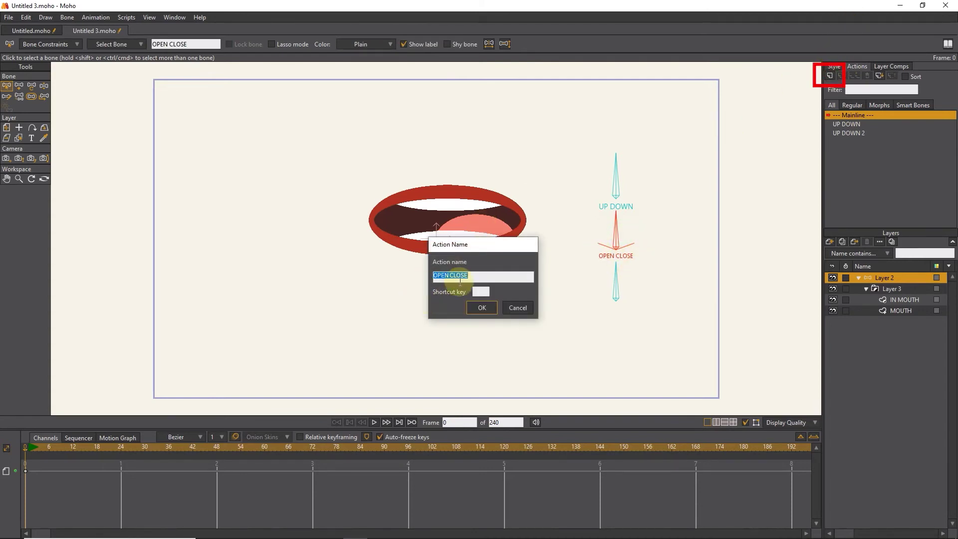
{"action": "left_click", "coordinate": [482, 309]}
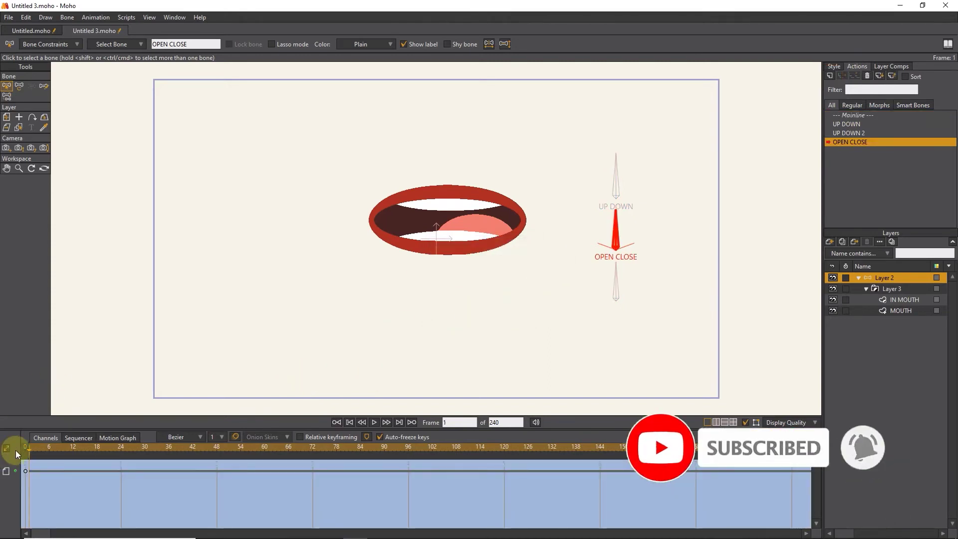
{"action": "left_click_drag", "start_coordinate": [29, 448], "coordinate": [119, 451]}
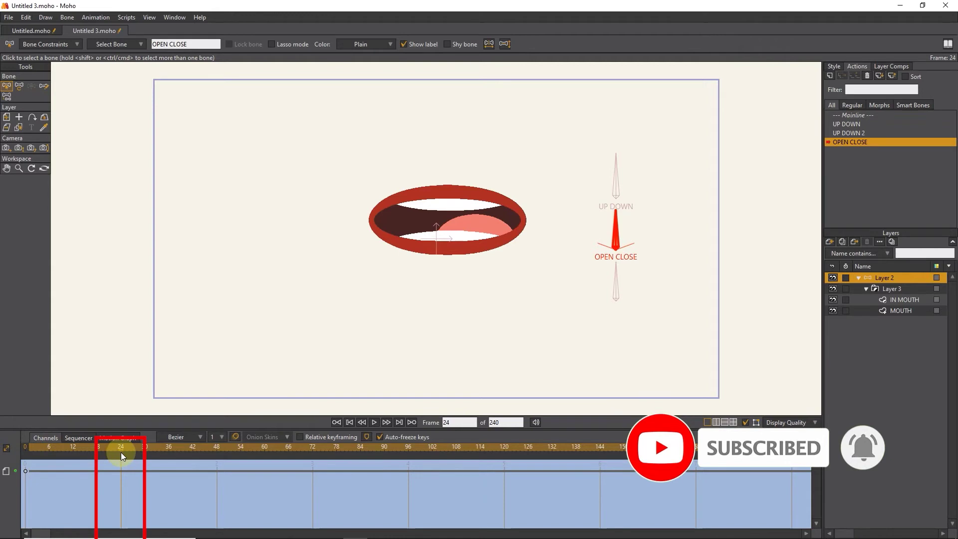
{"action": "left_click", "coordinate": [18, 86]}
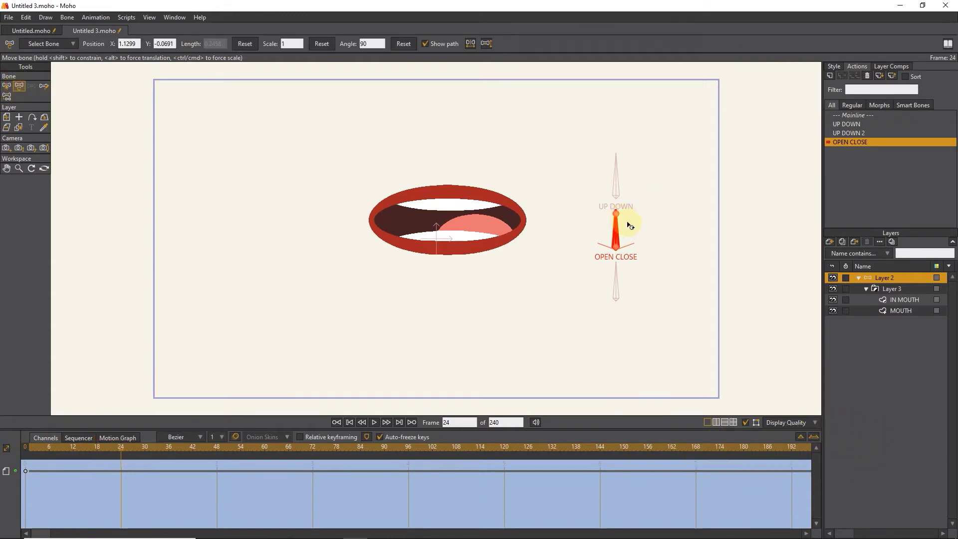
{"action": "left_click_drag", "start_coordinate": [616, 227], "coordinate": [646, 257]}
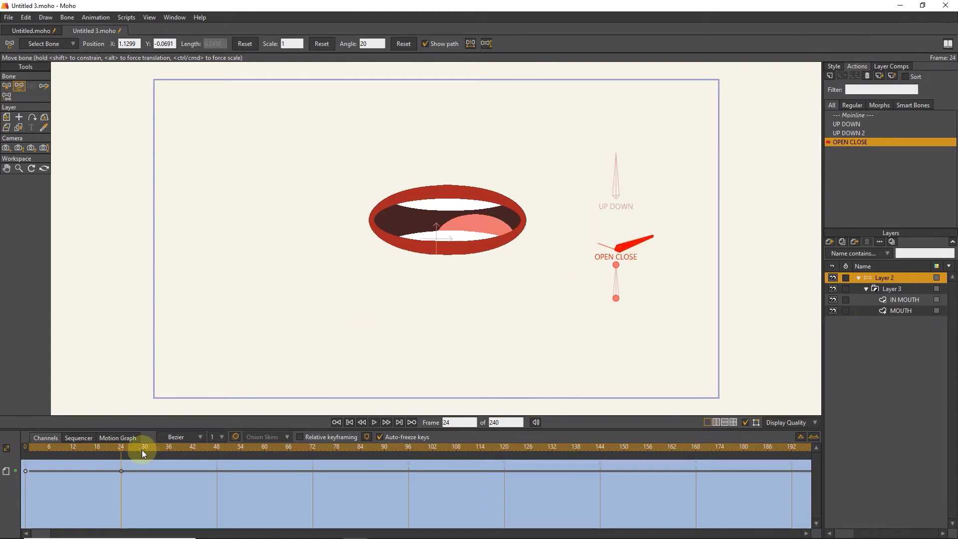
Select the MOUTH layer's top and bottom points and drag the top point up into a tall oval
{"action": "left_click", "coordinate": [19, 127]}
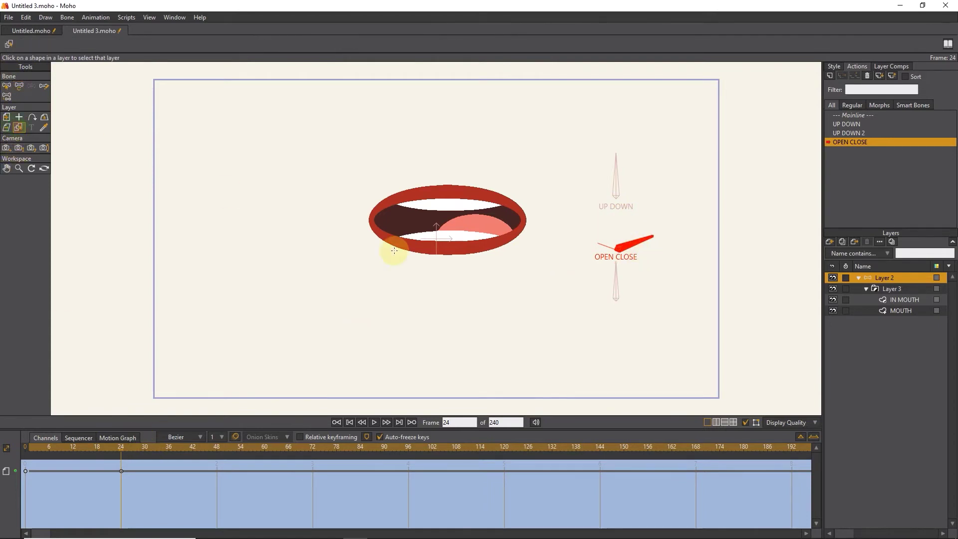
{"action": "left_click", "coordinate": [380, 222]}
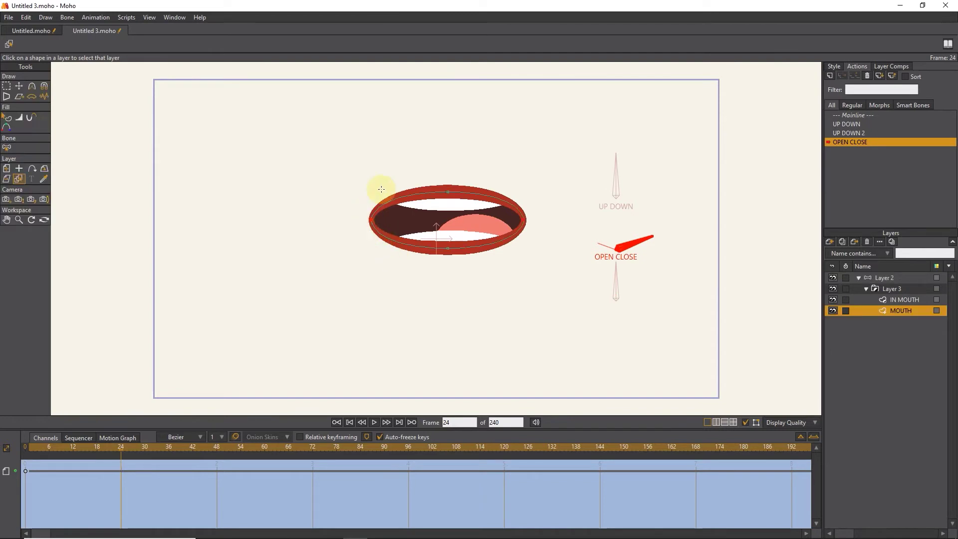
{"action": "left_click", "coordinate": [7, 86]}
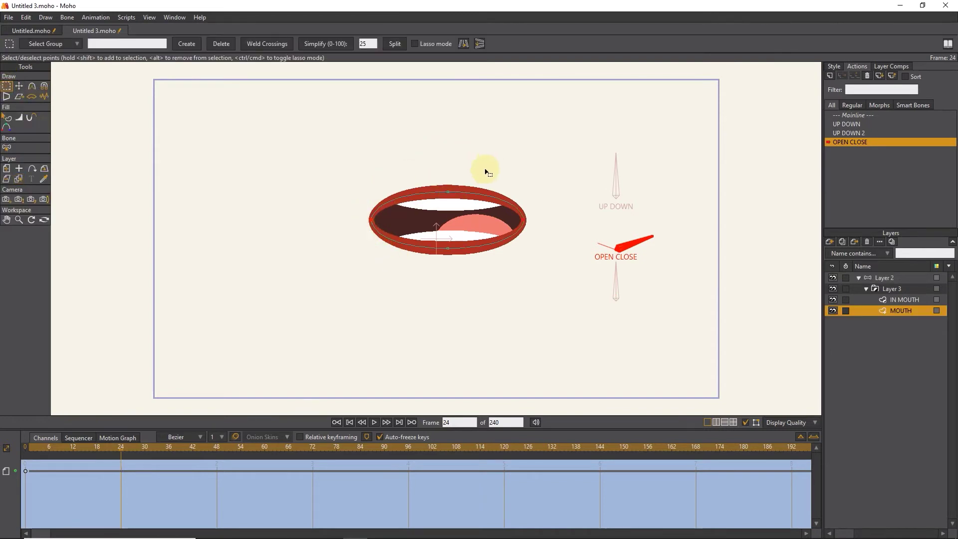
{"action": "left_click_drag", "start_coordinate": [485, 172], "coordinate": [419, 266]}
{"action": "left_click", "coordinate": [21, 87]}
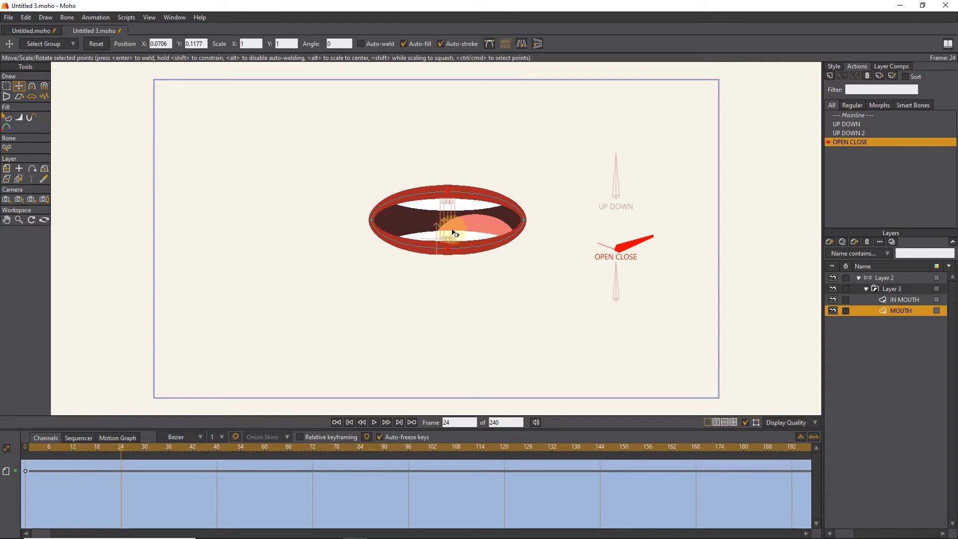
{"action": "scroll", "coordinate": [446, 221], "scroll_direction": "up", "scroll_amount": 1}
{"action": "scroll", "coordinate": [449, 219], "scroll_direction": "up", "scroll_amount": 1}
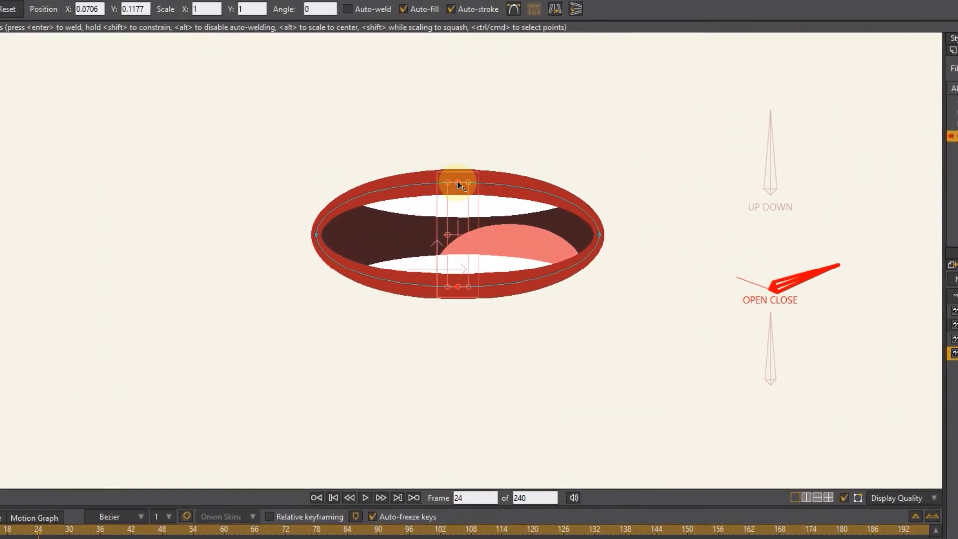
{"action": "left_click", "coordinate": [459, 184]}
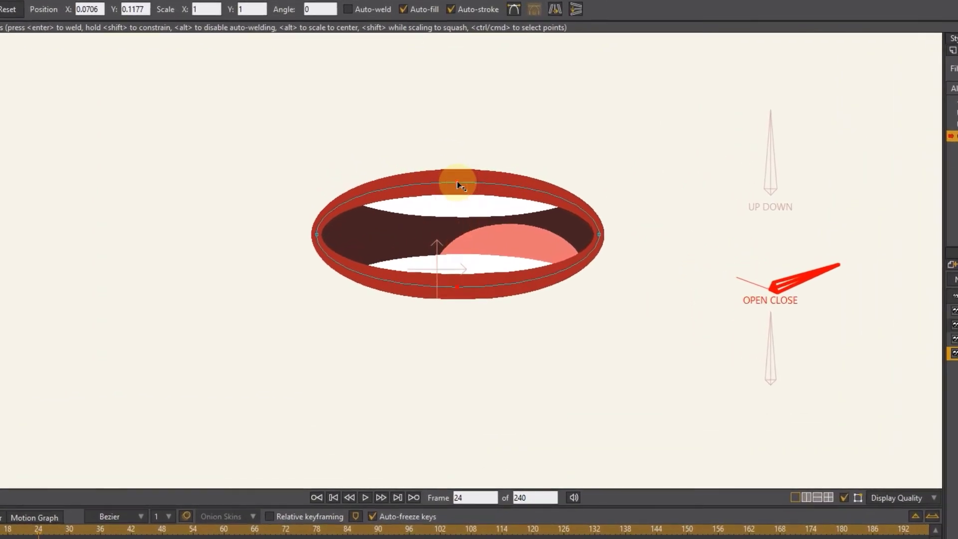
{"action": "left_click_drag", "start_coordinate": [458, 185], "coordinate": [464, 141]}
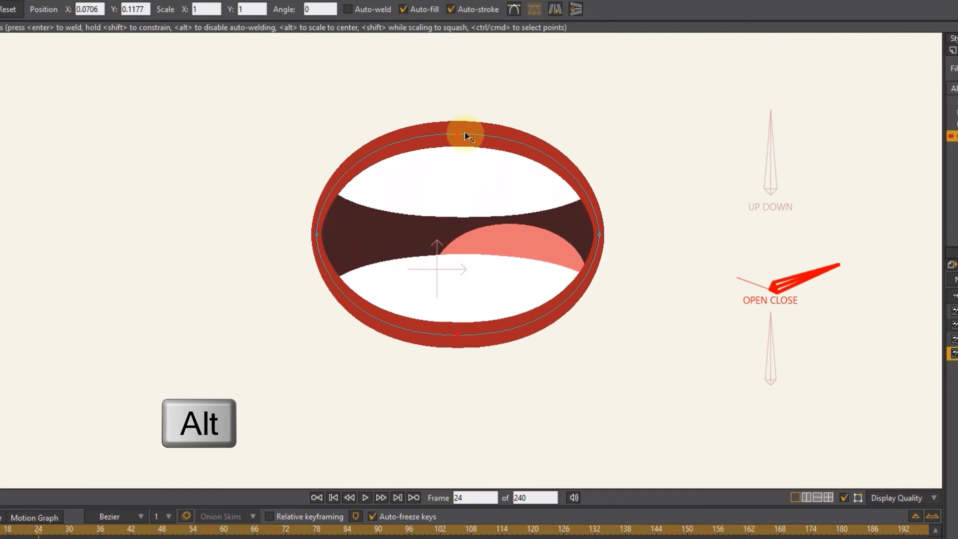
{"action": "mouse_move", "coordinate": [465, 138]}
{"action": "left_mouse_down"}
{"action": "mouse_move", "coordinate": [464, 124]}
{"action": "mouse_move", "coordinate": [464, 132]}
{"action": "left_mouse_up"}
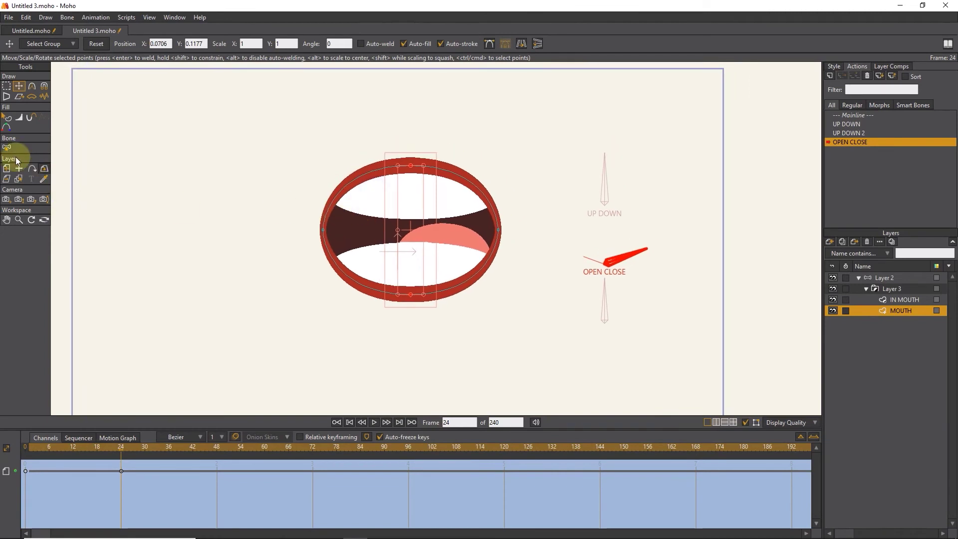
On the IN MOUTH layer, move the upper teeth shape upward
{"action": "left_click", "coordinate": [20, 179]}
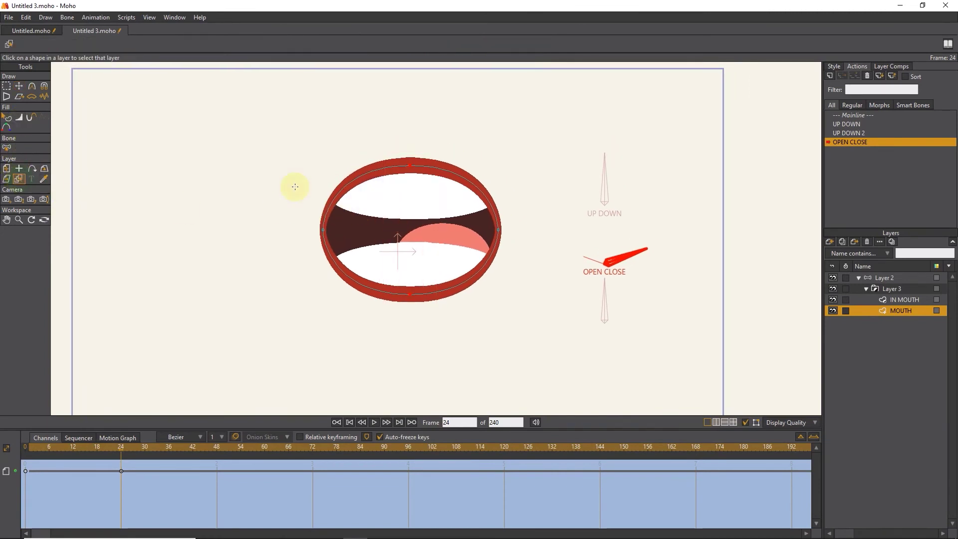
{"action": "left_click", "coordinate": [404, 197]}
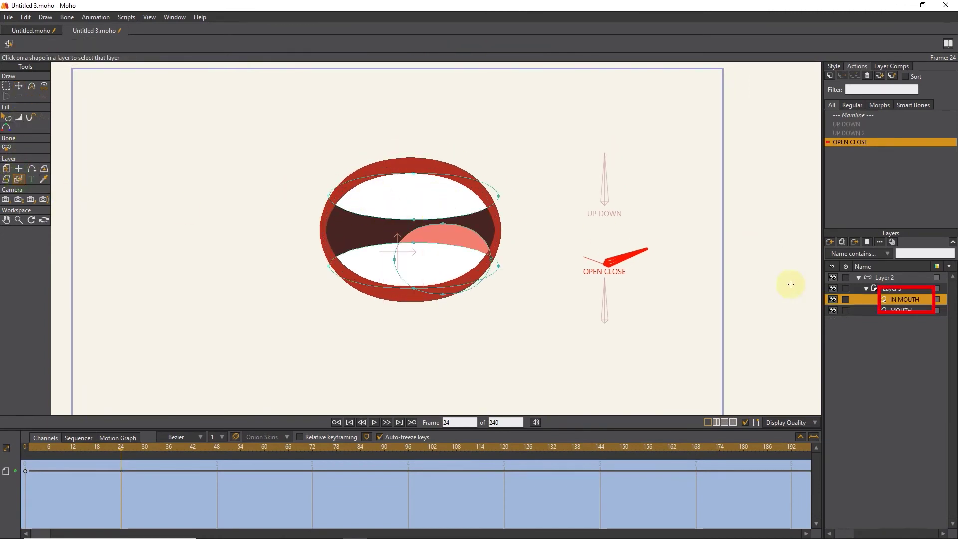
{"action": "left_click", "coordinate": [20, 88]}
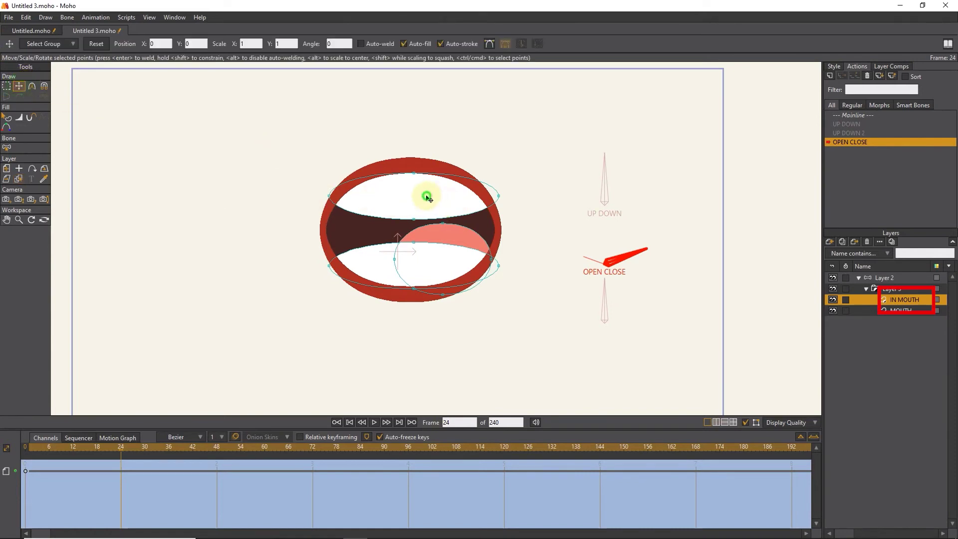
{"action": "double_click", "coordinate": [411, 198]}
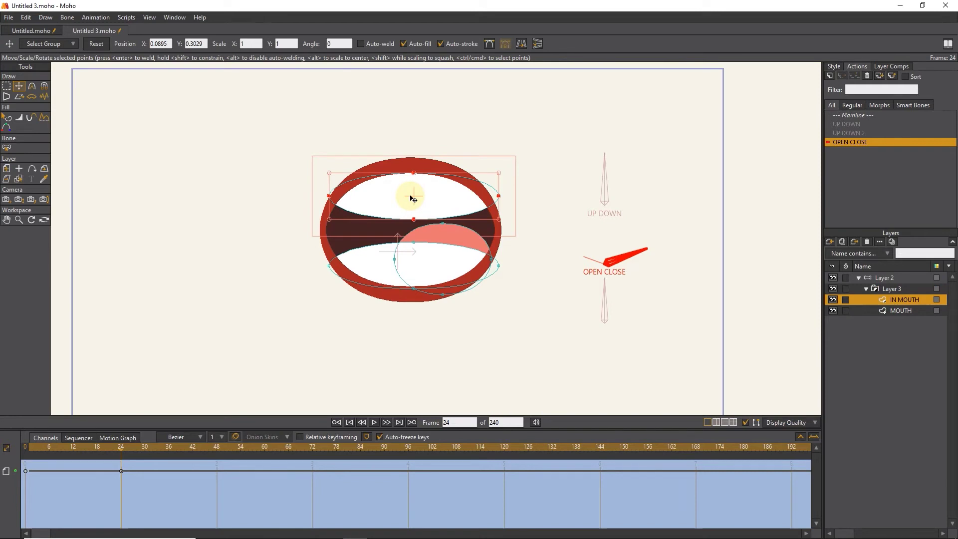
{"action": "left_click_drag", "start_coordinate": [411, 198], "coordinate": [411, 164]}
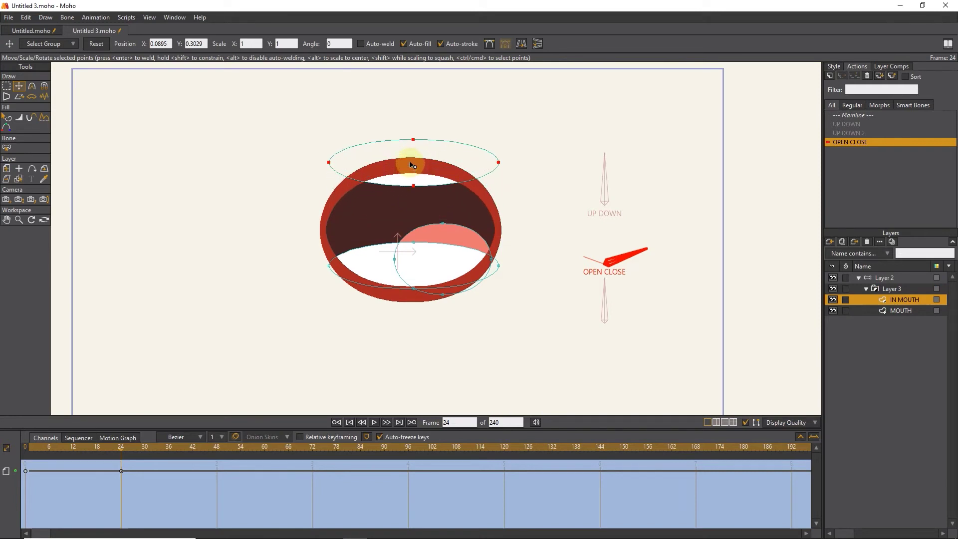
Move the lower teeth shape down and the tongue slightly down
{"action": "double_click", "coordinate": [382, 269]}
{"action": "left_click_drag", "start_coordinate": [389, 268], "coordinate": [389, 302]}
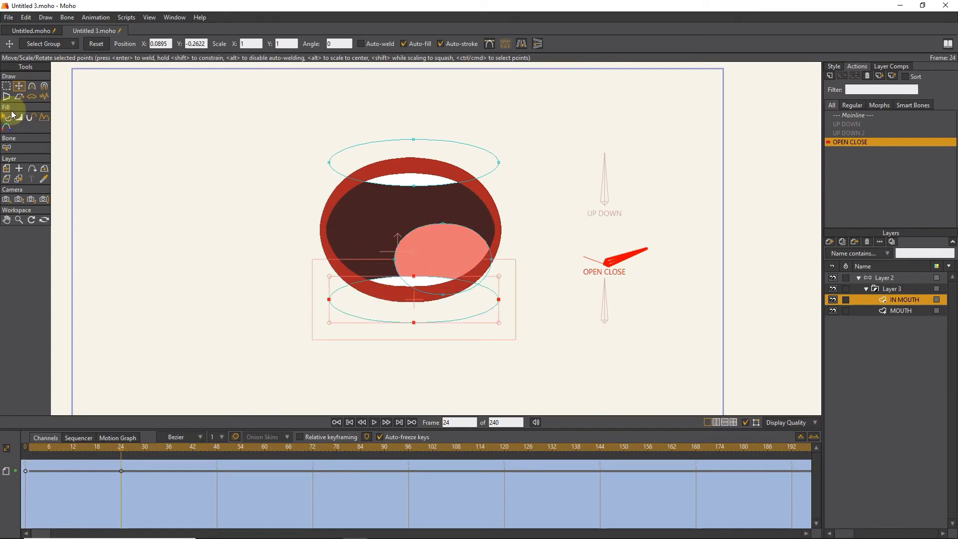
{"action": "double_click", "coordinate": [448, 252]}
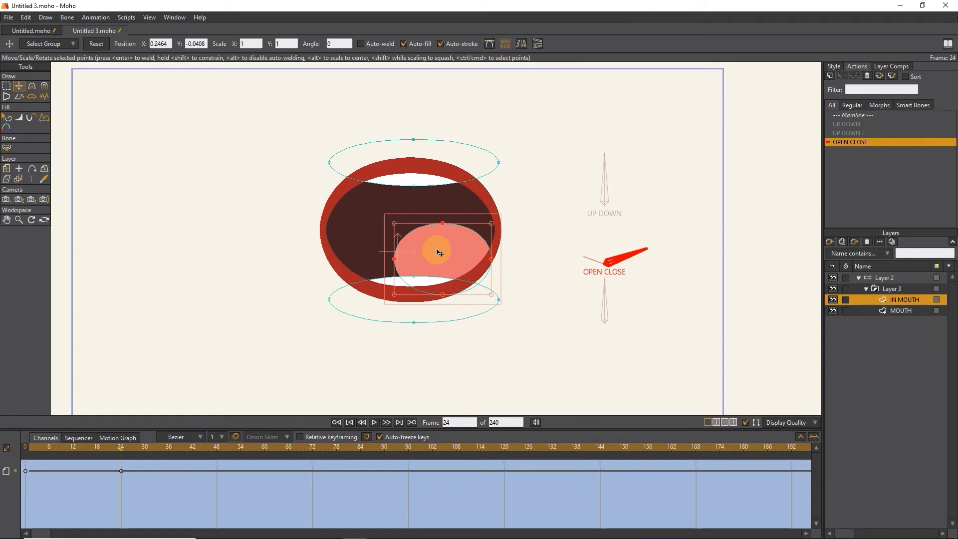
{"action": "left_click_drag", "start_coordinate": [438, 252], "coordinate": [438, 263]}
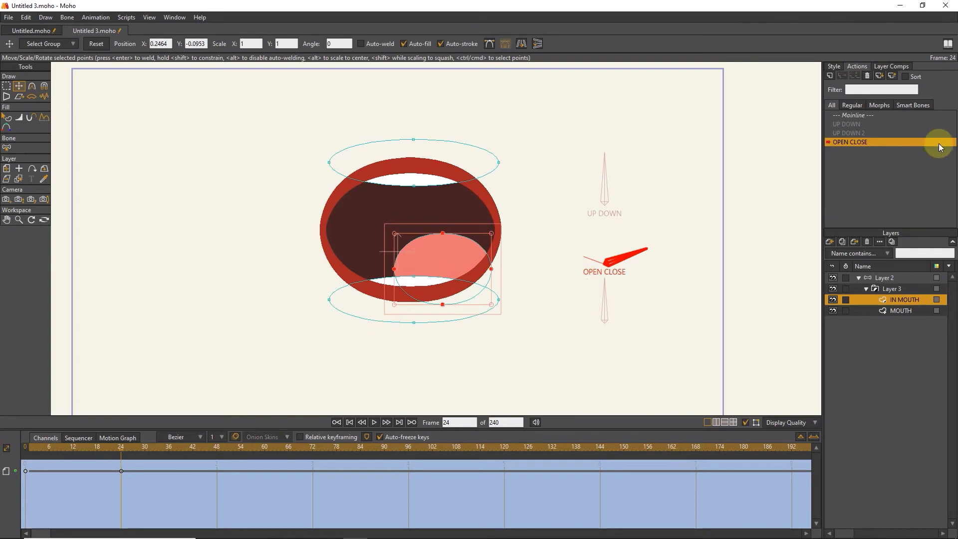
Create the OPEN CLOSE 2 action on Layer 2 and rotate the bone to 160° at frame 24
{"action": "left_click", "coordinate": [852, 115]}
{"action": "key", "text": "ctrl+Right"}
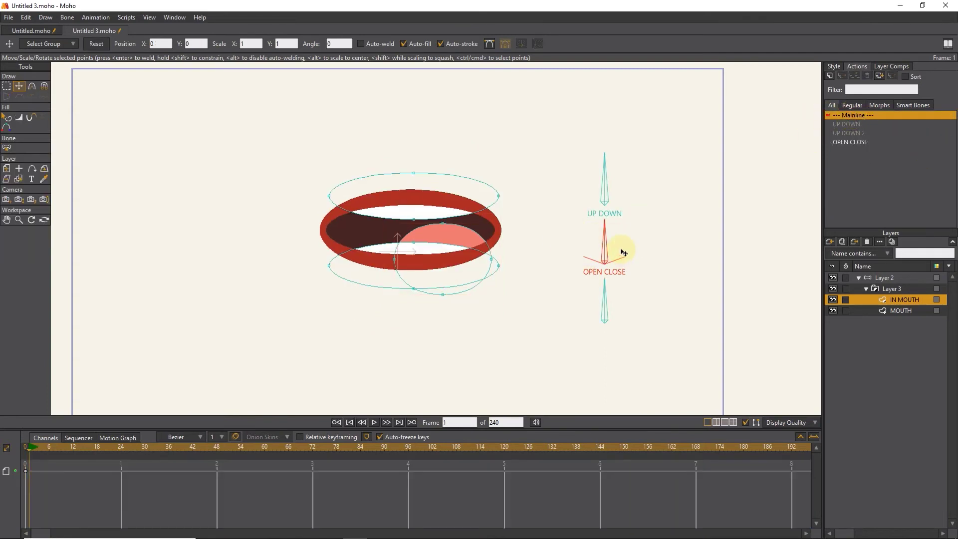
{"action": "left_click", "coordinate": [881, 277]}
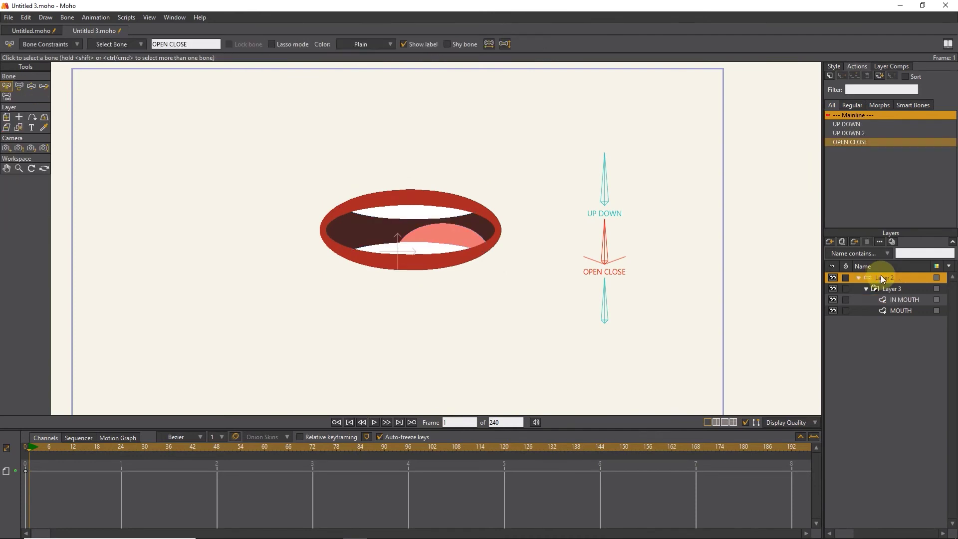
{"action": "left_click", "coordinate": [831, 77]}
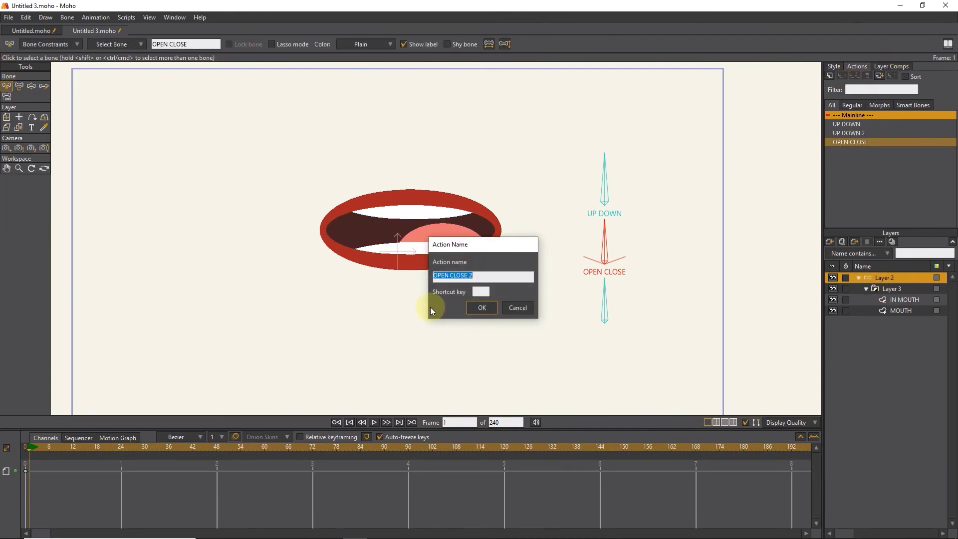
{"action": "left_click", "coordinate": [481, 307]}
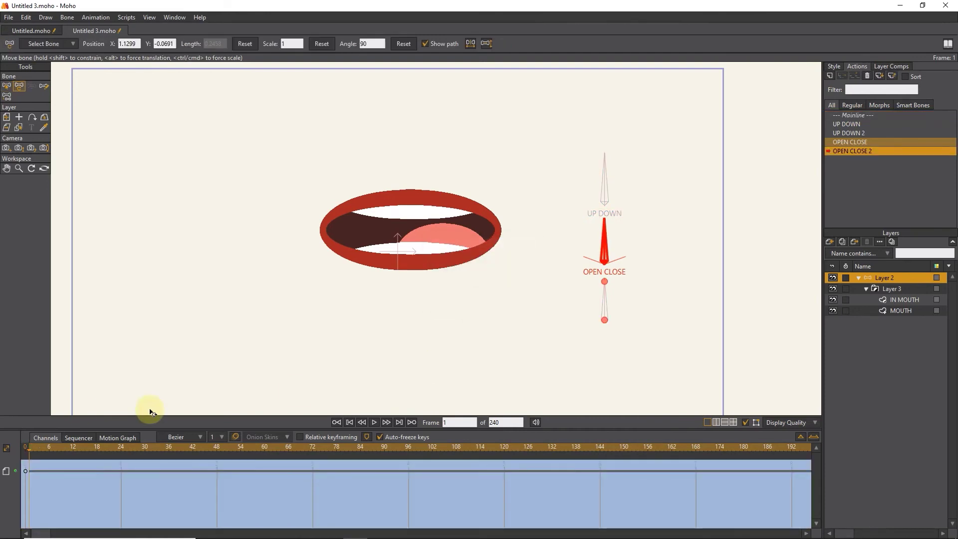
{"action": "left_click", "coordinate": [120, 447]}
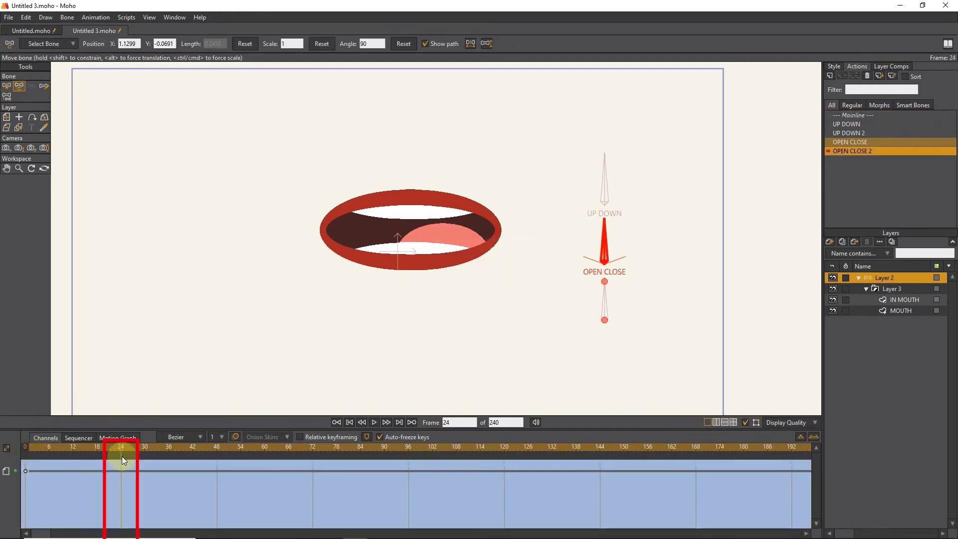
{"action": "left_click", "coordinate": [607, 240]}
{"action": "left_click_drag", "start_coordinate": [607, 239], "coordinate": [404, 308]}
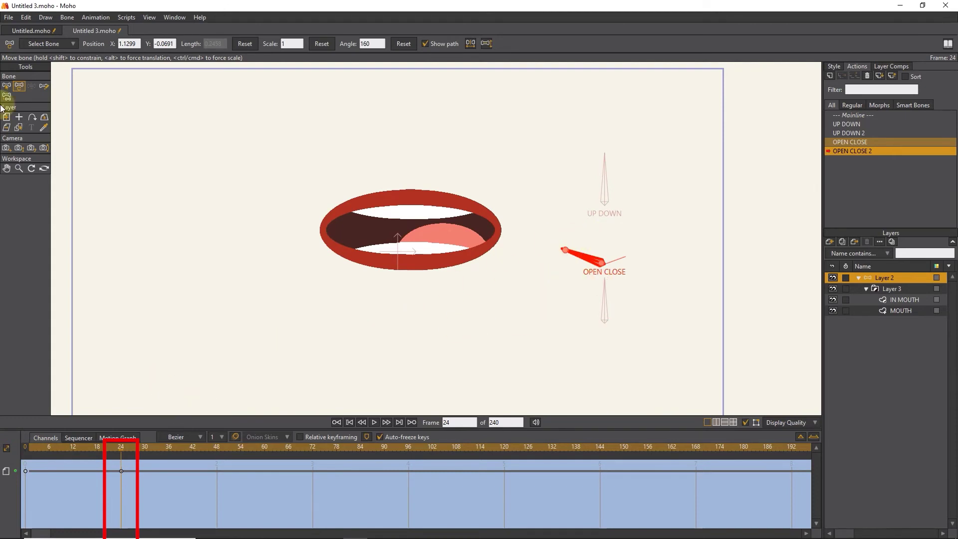
Squash the MOUTH layer's outline vertically so the mouth is shut
{"action": "left_click", "coordinate": [19, 127]}
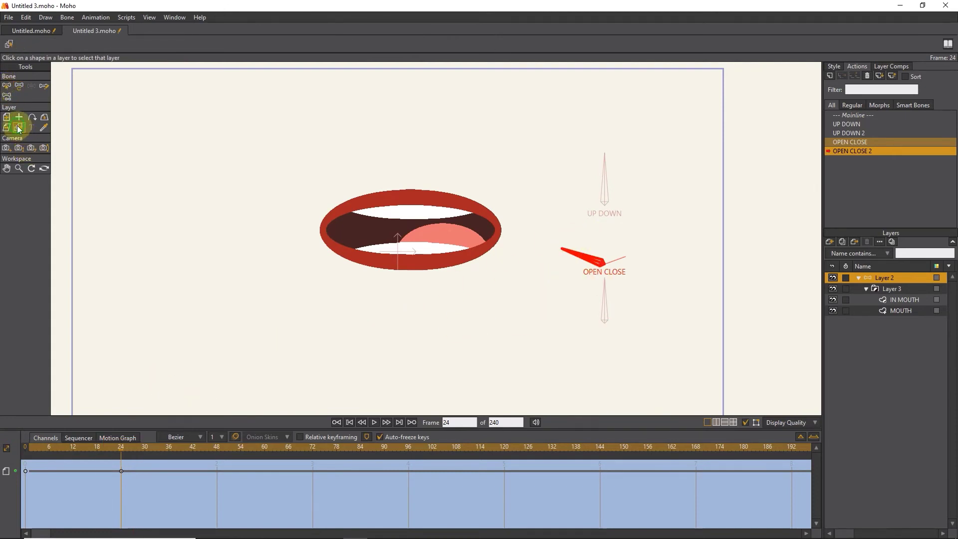
{"action": "left_click", "coordinate": [340, 245]}
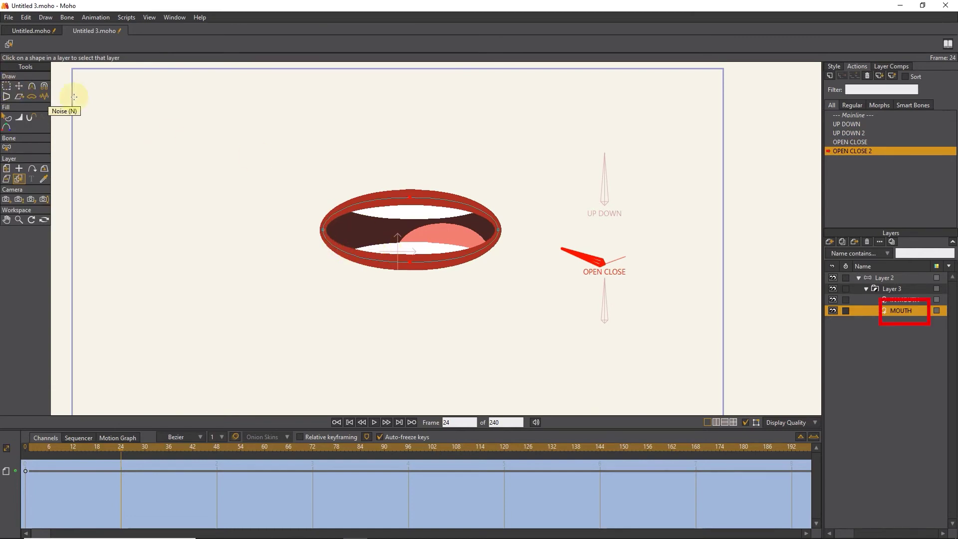
{"action": "left_click", "coordinate": [18, 87]}
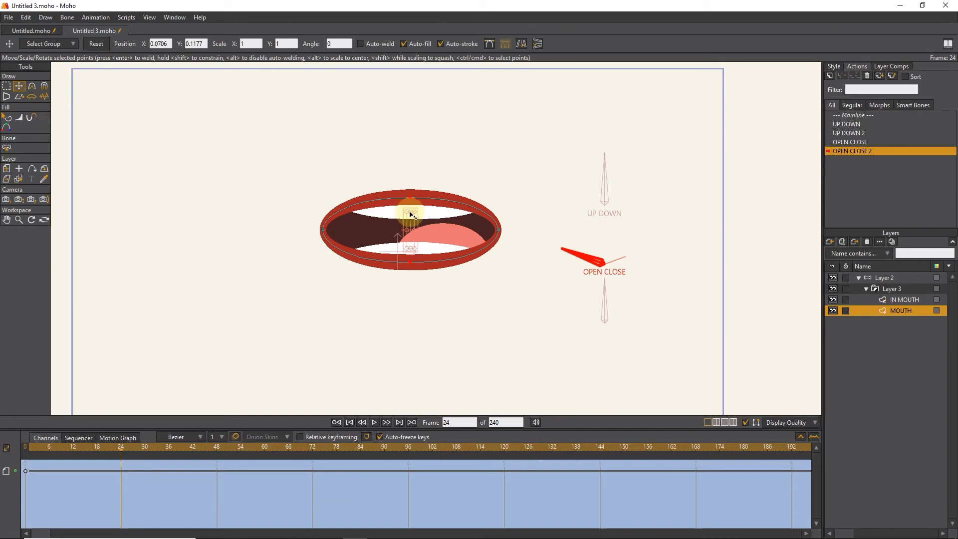
{"action": "left_click_drag", "start_coordinate": [410, 215], "coordinate": [383, 215]}
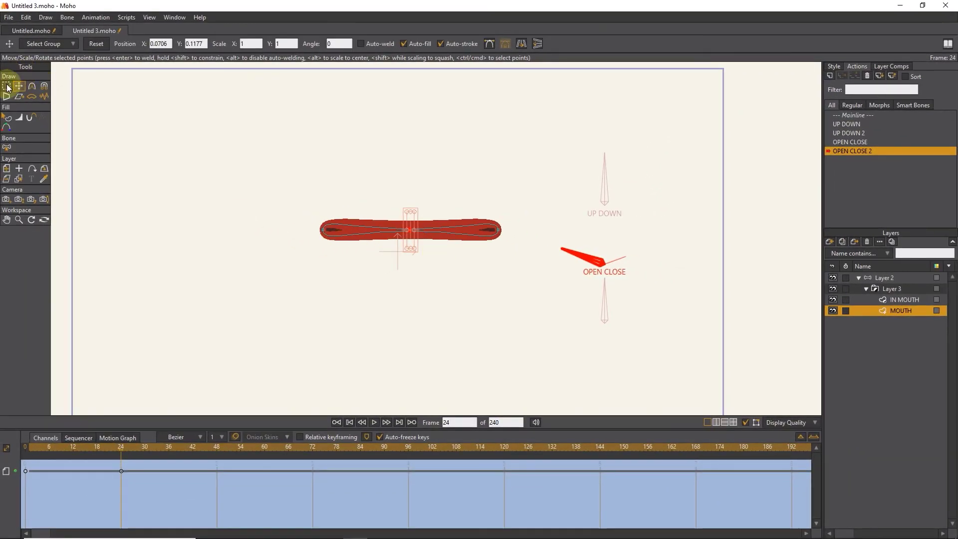
Select the mouth's end points and sharpen the rounded ends into points with Curvature
{"action": "left_click", "coordinate": [6, 86]}
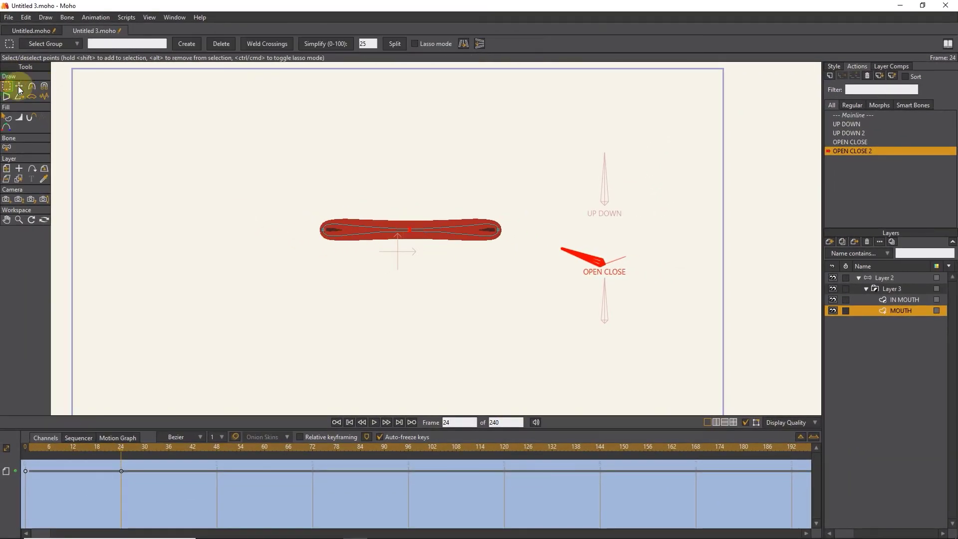
{"action": "left_click_drag", "start_coordinate": [522, 207], "coordinate": [488, 259]}
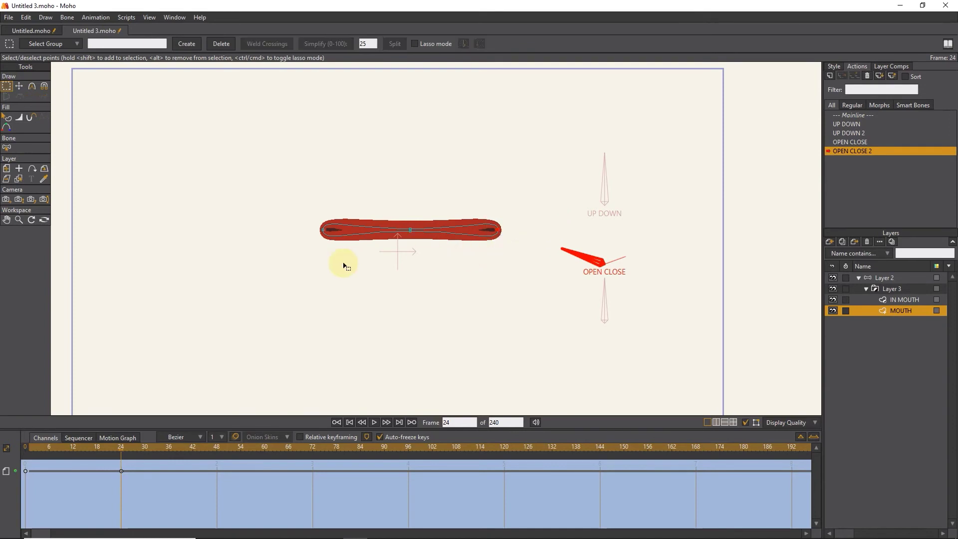
{"action": "left_click_drag", "start_coordinate": [347, 205], "coordinate": [290, 269]}
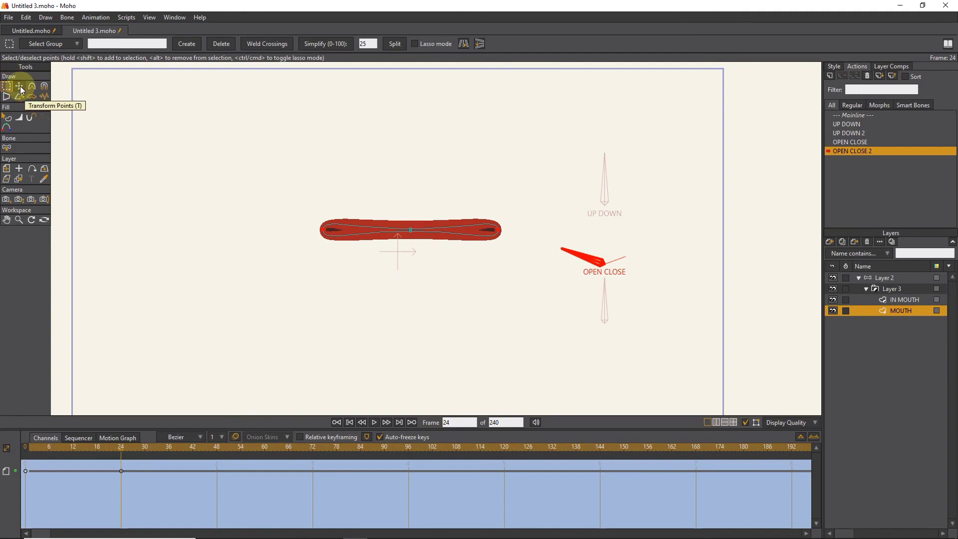
{"action": "left_click", "coordinate": [33, 87]}
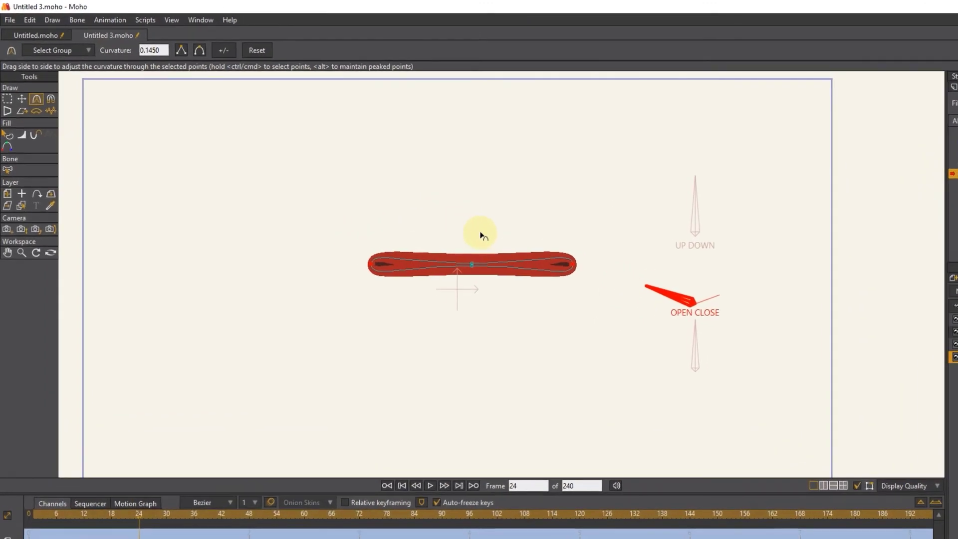
{"action": "left_click_drag", "start_coordinate": [479, 235], "coordinate": [354, 235]}
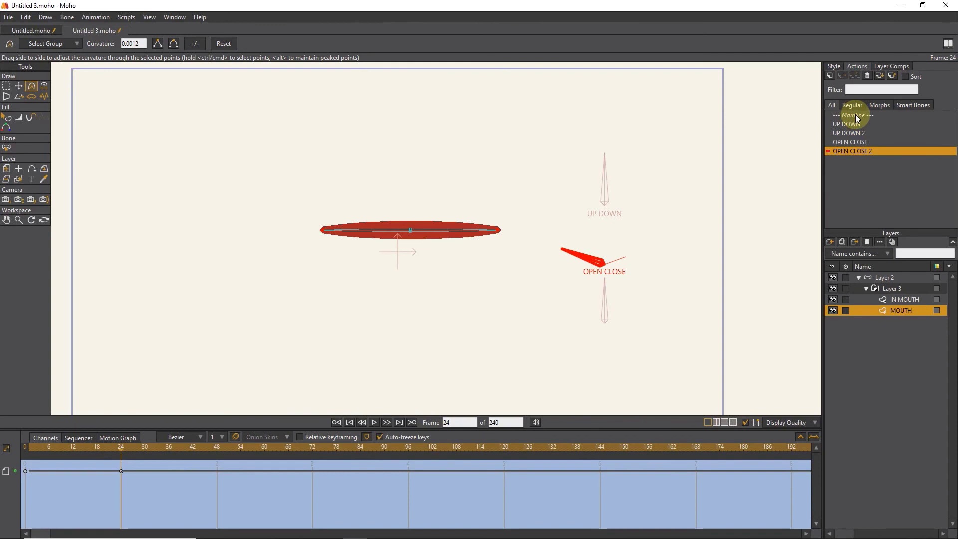
Back on Mainline, drag the OPEN CLOSE bone on Layer 2 to test the mouth opening
{"action": "double_click", "coordinate": [855, 118]}
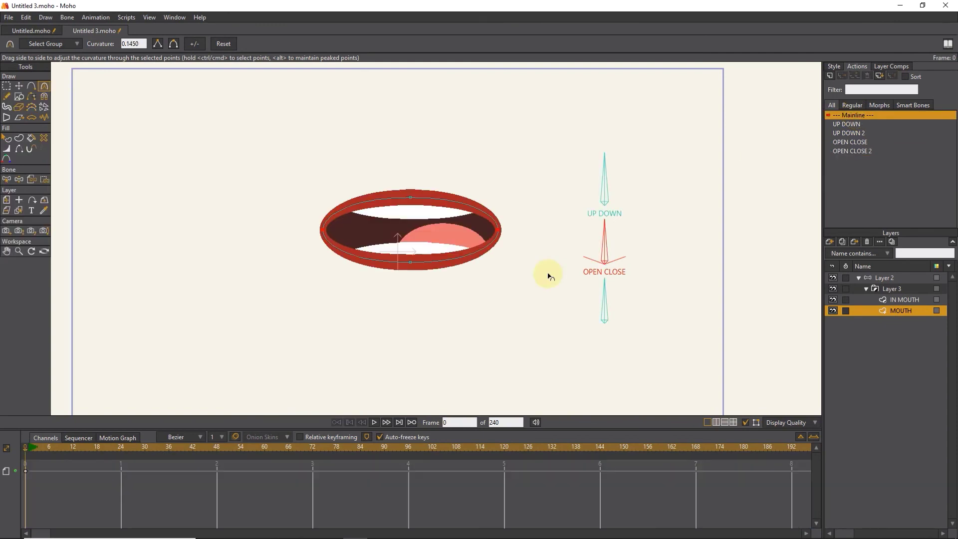
{"action": "left_click", "coordinate": [887, 277]}
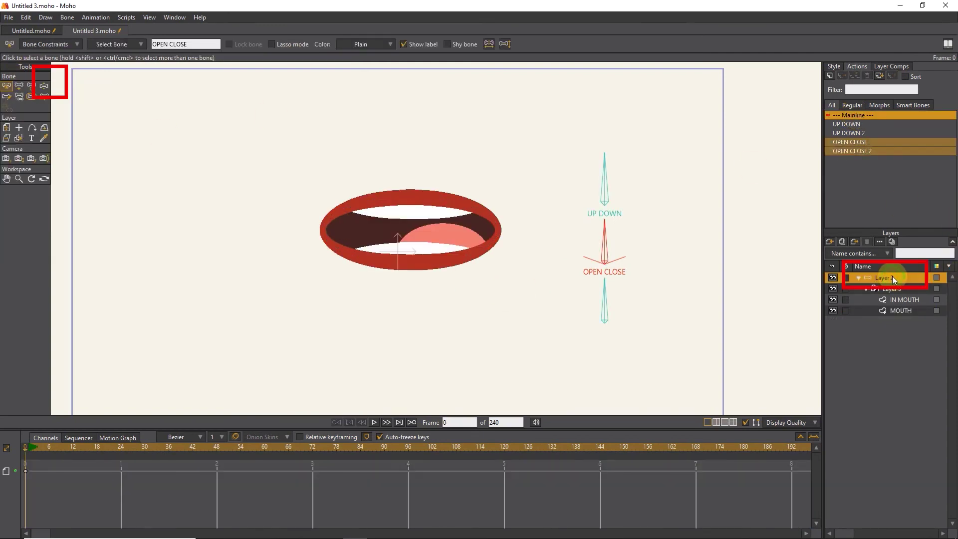
{"action": "left_click", "coordinate": [44, 86]}
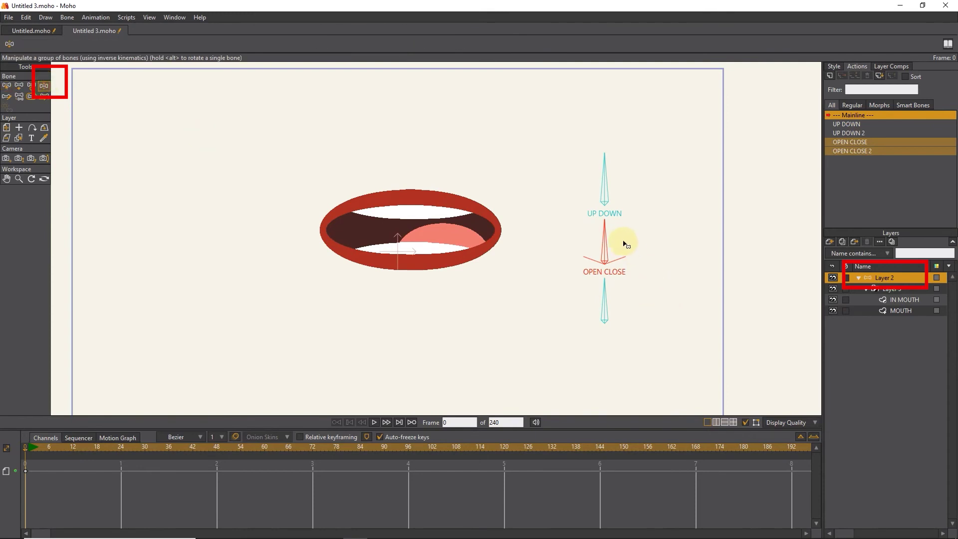
{"action": "mouse_move", "coordinate": [622, 243]}
{"action": "left_mouse_down"}
{"action": "mouse_move", "coordinate": [650, 252]}
{"action": "mouse_move", "coordinate": [603, 216]}
{"action": "mouse_move", "coordinate": [641, 253]}
{"action": "mouse_move", "coordinate": [588, 234]}
{"action": "mouse_move", "coordinate": [624, 192]}
{"action": "left_mouse_up"}
Select the bottom bone B3 and highlight its name for renaming
{"action": "left_click", "coordinate": [6, 86]}
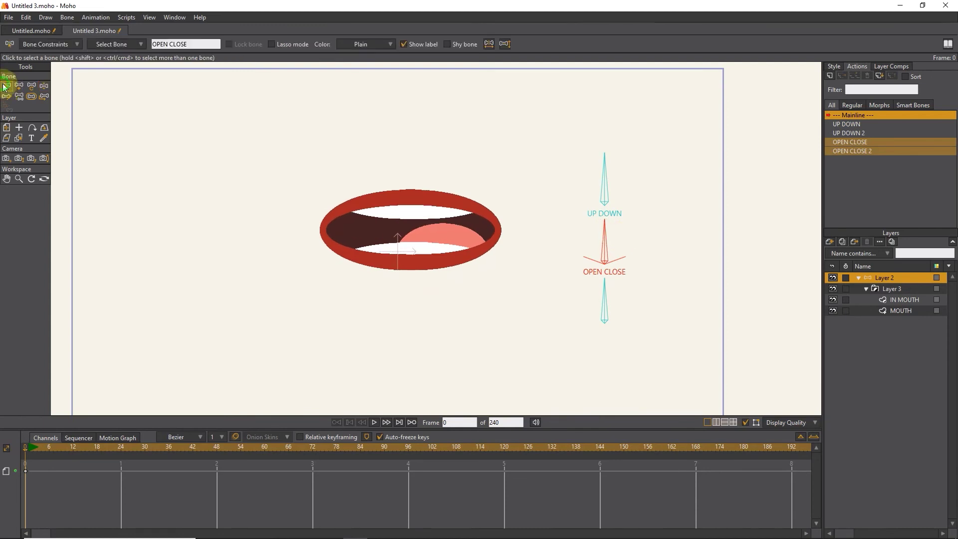
{"action": "left_click", "coordinate": [606, 315]}
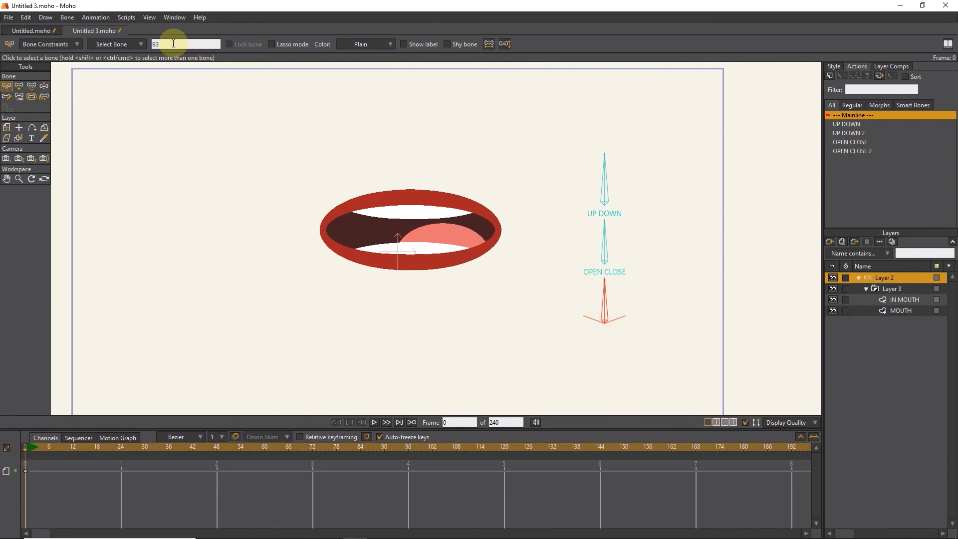
{"action": "double_click", "coordinate": [154, 43]}
{"action": "type", "text": "R L"}
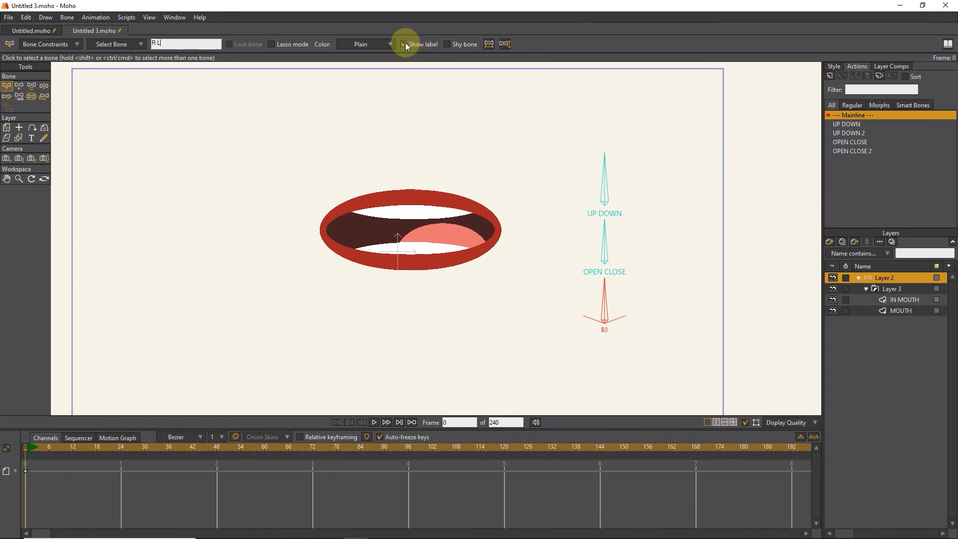
Confirm the name R L, create the R L action and rotate the bone at frame 24
{"action": "left_click", "coordinate": [498, 311]}
{"action": "left_click", "coordinate": [607, 307]}
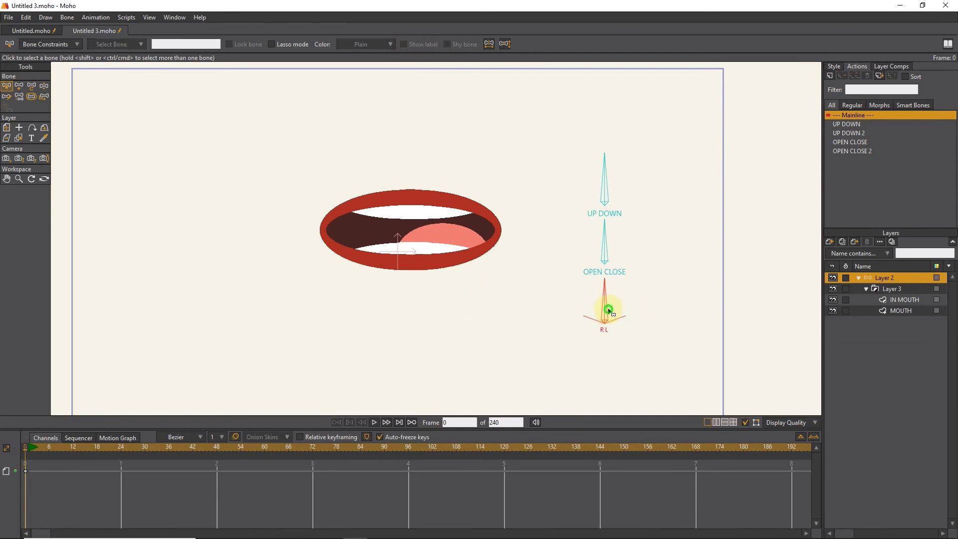
{"action": "left_click", "coordinate": [829, 74]}
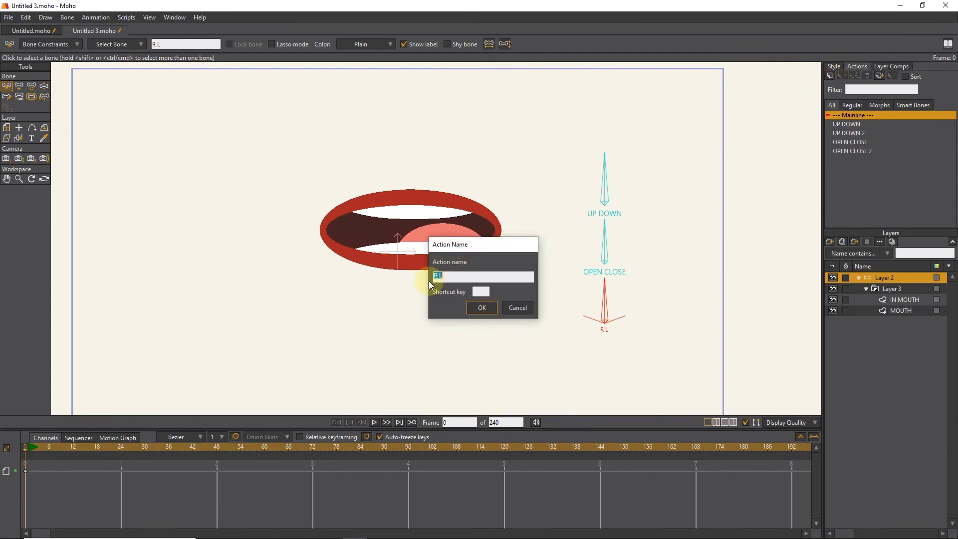
{"action": "left_click", "coordinate": [482, 308]}
{"action": "left_click", "coordinate": [19, 86]}
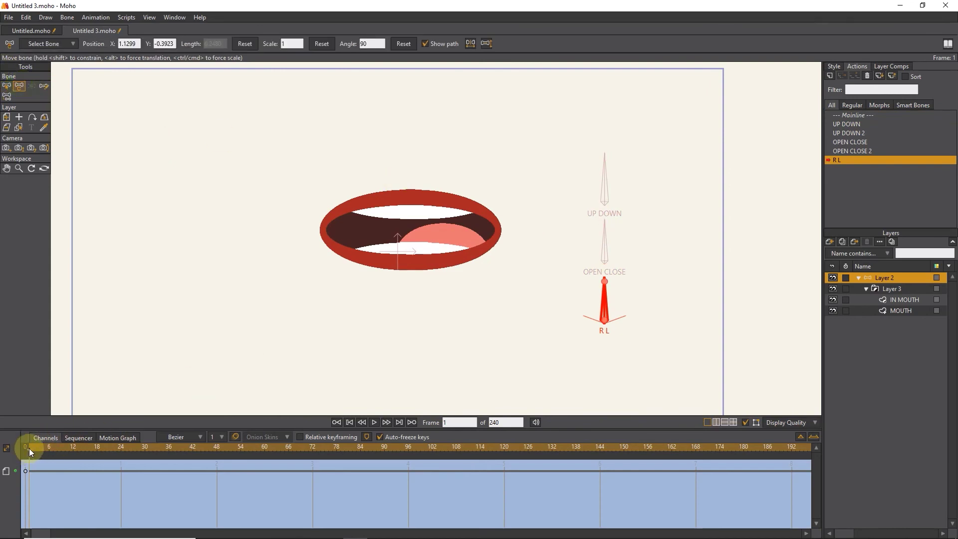
{"action": "left_click_drag", "start_coordinate": [30, 448], "coordinate": [58, 448]}
{"action": "left_click_drag", "start_coordinate": [607, 303], "coordinate": [638, 335]}
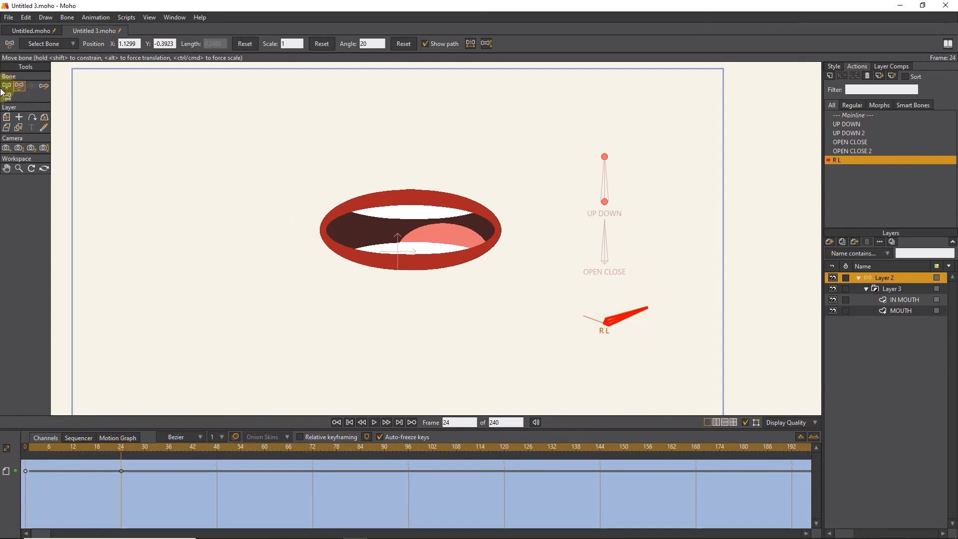
Select all the MOUTH layer's points and stretch the mouth wider horizontally
{"action": "left_click", "coordinate": [18, 129]}
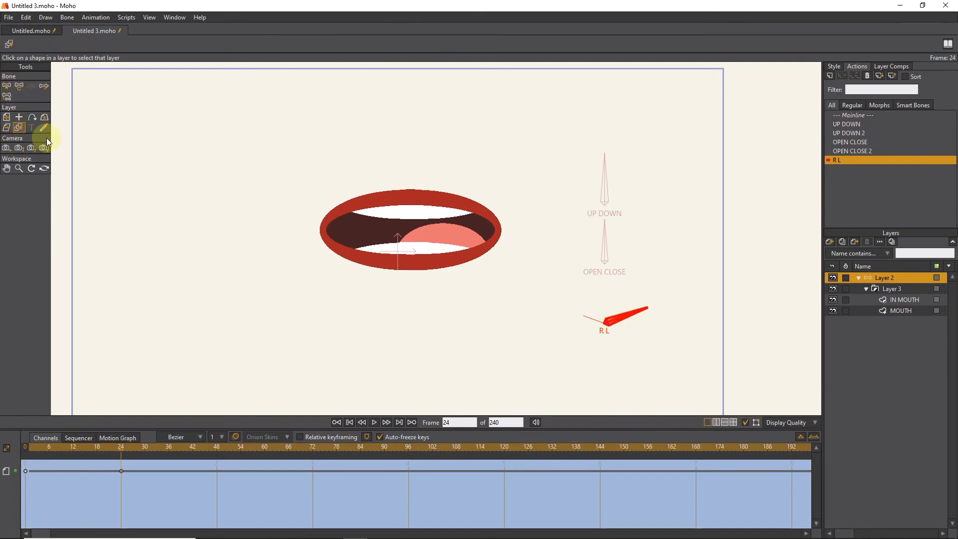
{"action": "left_click", "coordinate": [343, 241]}
{"action": "left_click", "coordinate": [859, 311]}
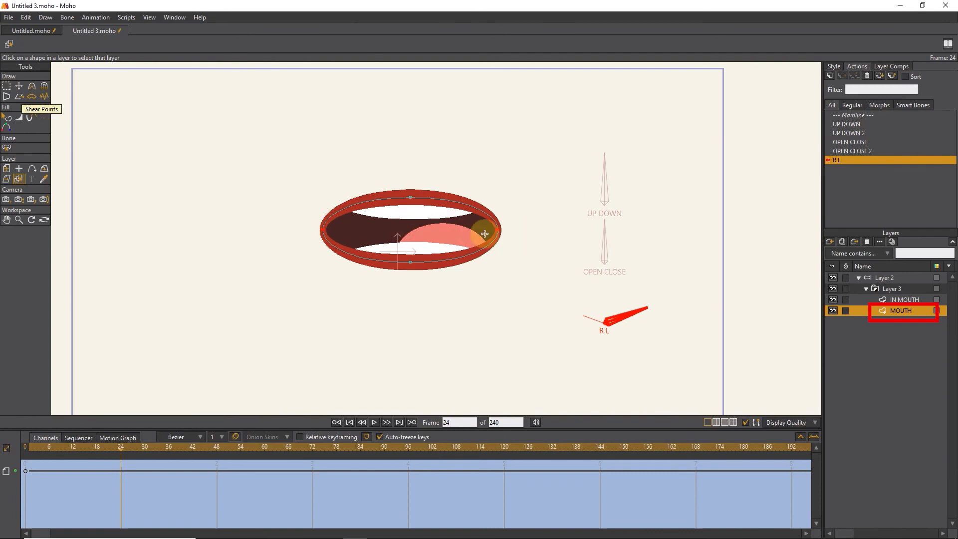
{"action": "left_click", "coordinate": [6, 86]}
{"action": "left_click_drag", "start_coordinate": [541, 214], "coordinate": [293, 238]}
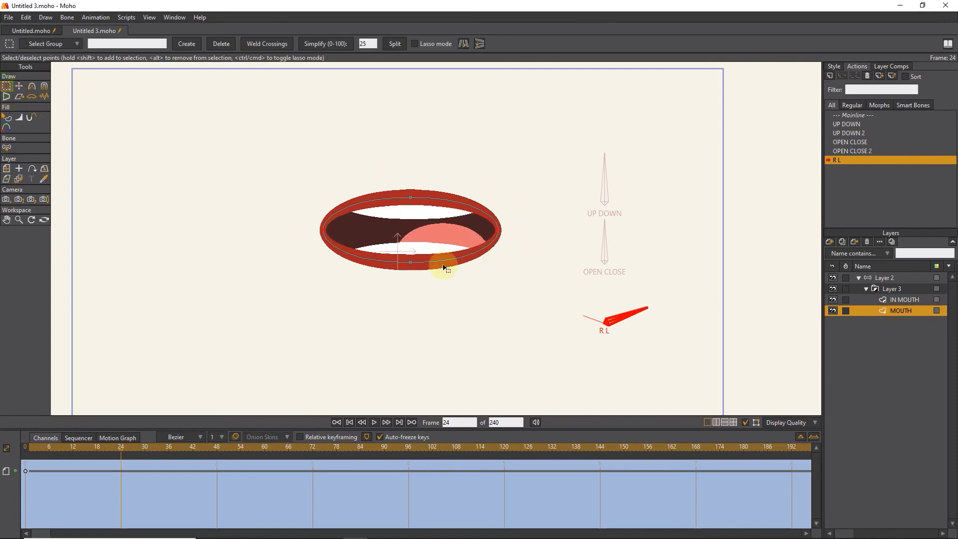
{"action": "left_click", "coordinate": [18, 86]}
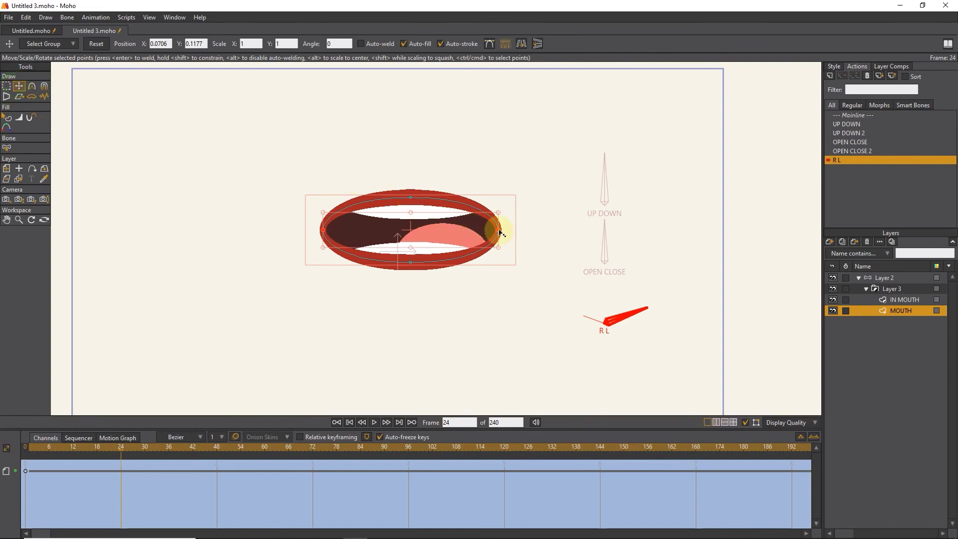
{"action": "left_click_drag", "start_coordinate": [500, 234], "coordinate": [513, 230]}
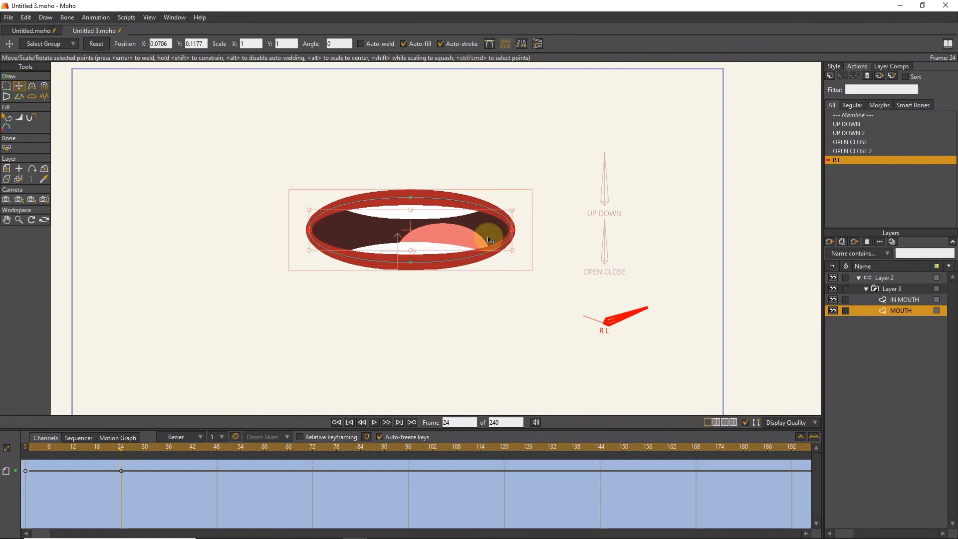
Create the R L 2 action on Layer 2 and rotate the R L bone left to 160° at frame 24
{"action": "double_click", "coordinate": [849, 114]}
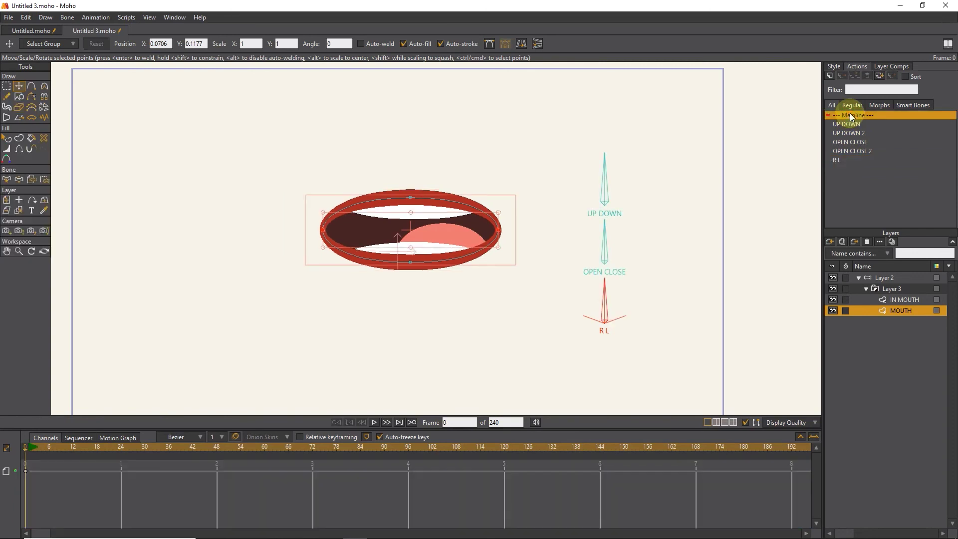
{"action": "left_click", "coordinate": [885, 277]}
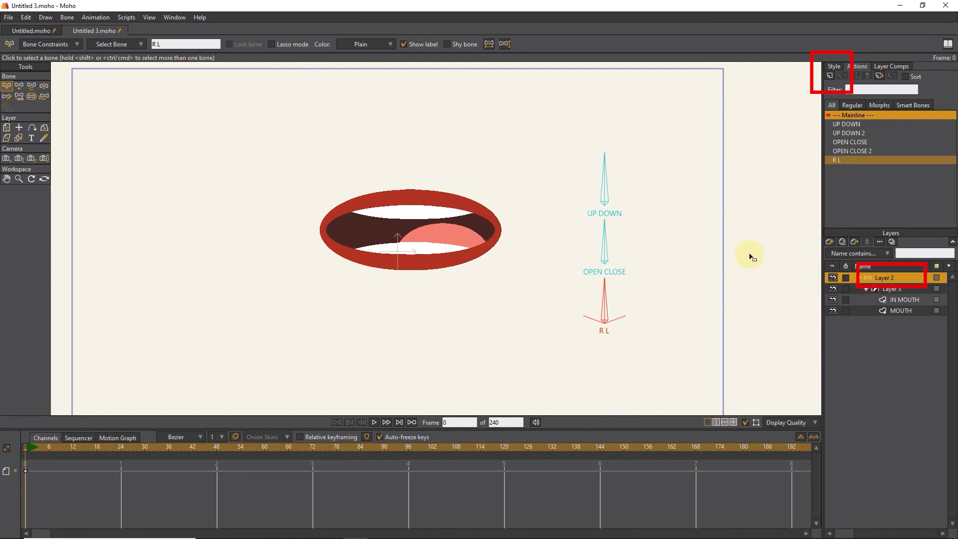
{"action": "left_click", "coordinate": [828, 74]}
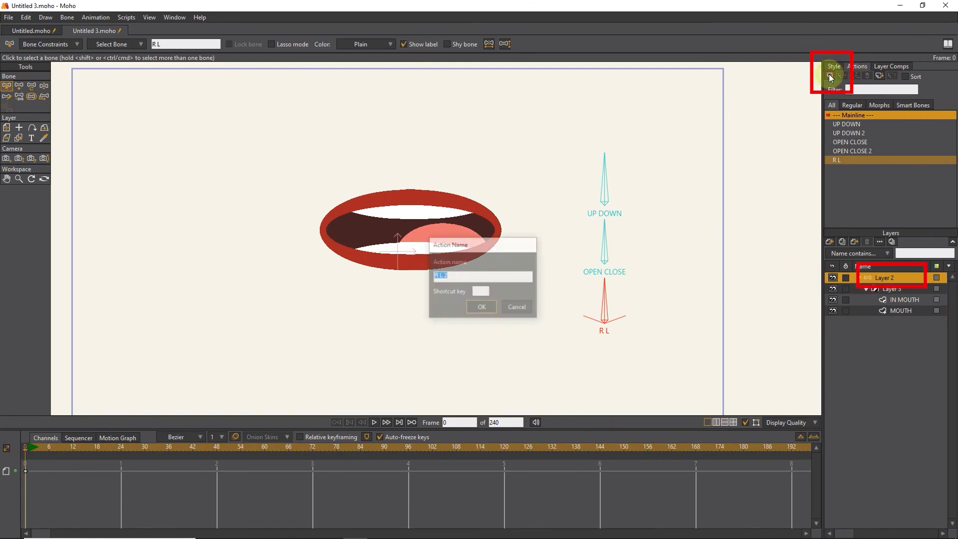
{"action": "left_click", "coordinate": [485, 306]}
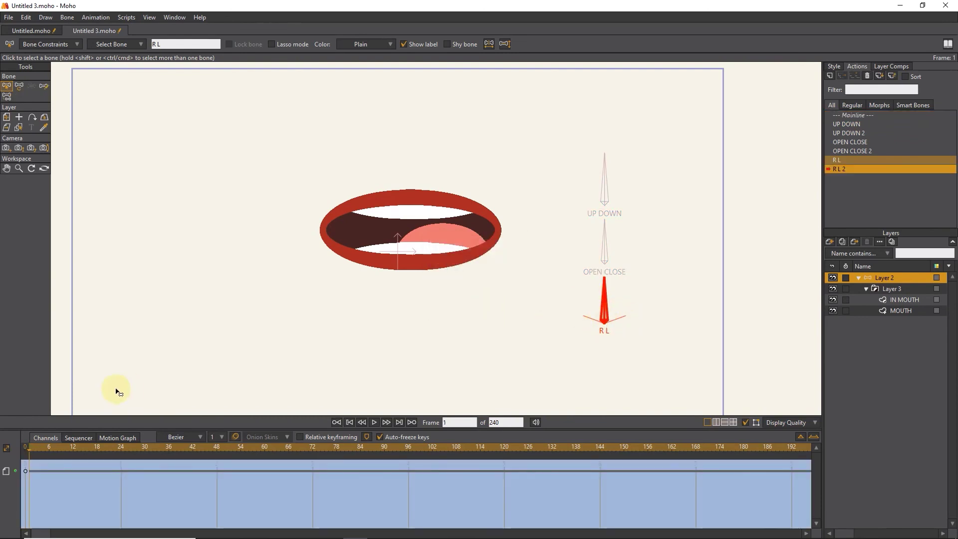
{"action": "left_click_drag", "start_coordinate": [28, 450], "coordinate": [123, 451]}
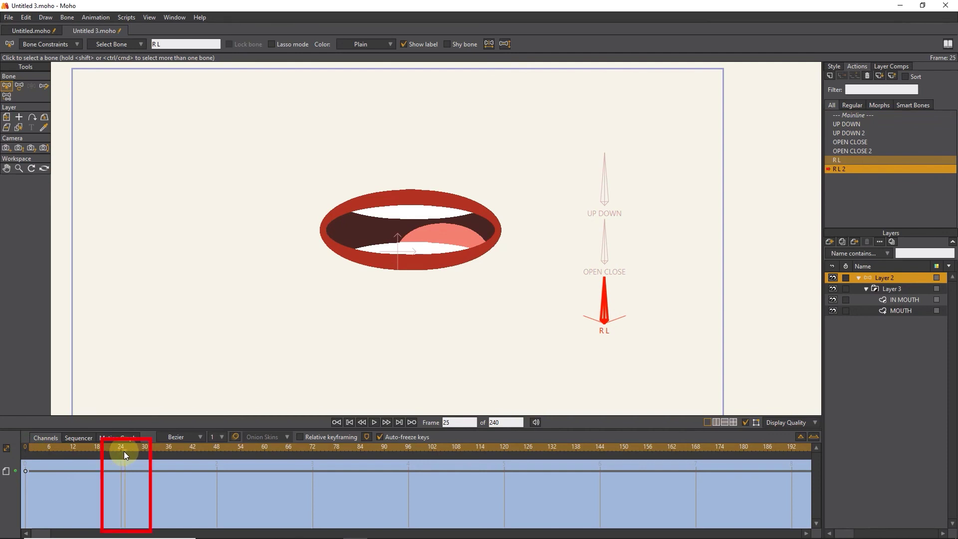
{"action": "left_click", "coordinate": [19, 85]}
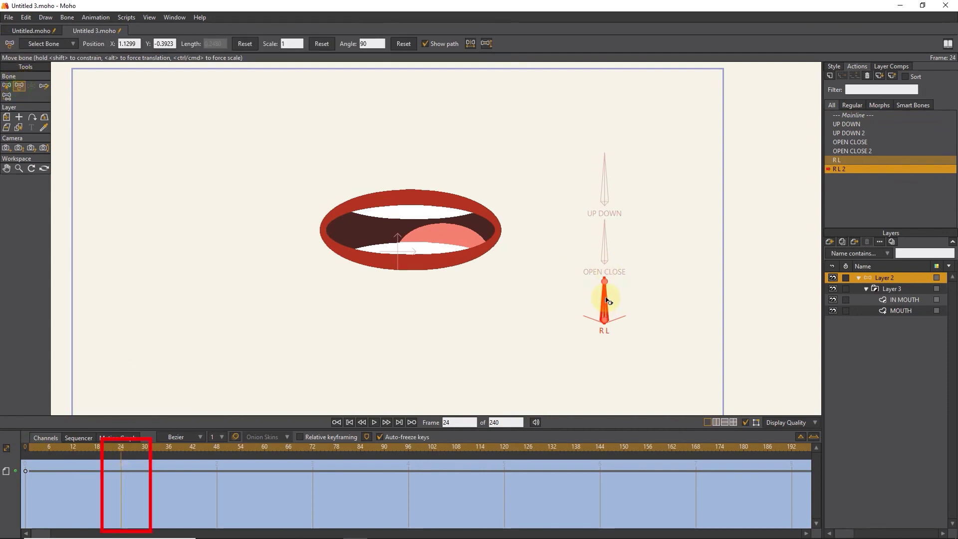
{"action": "left_click_drag", "start_coordinate": [606, 301], "coordinate": [527, 336]}
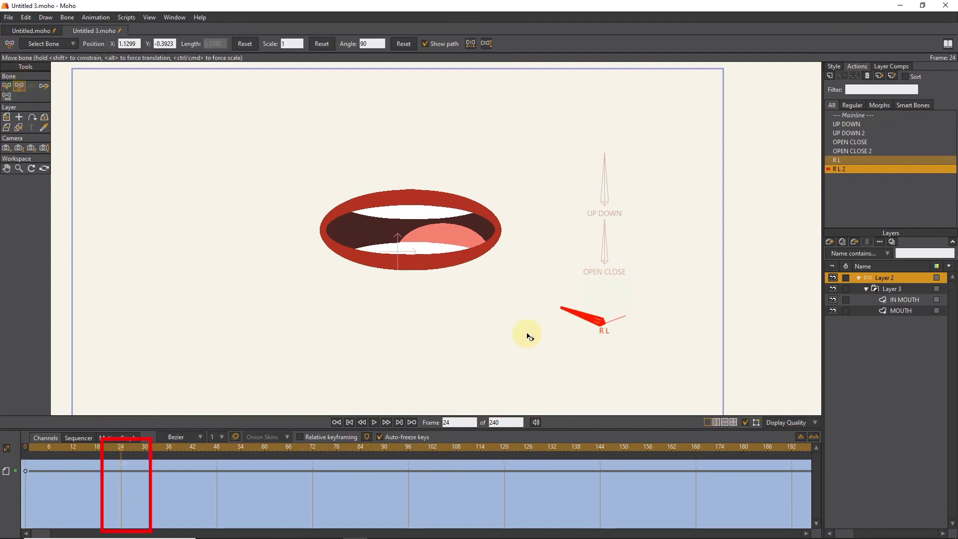
Select all outline points on the MOUTH layer for squeezing
{"action": "left_click", "coordinate": [19, 127]}
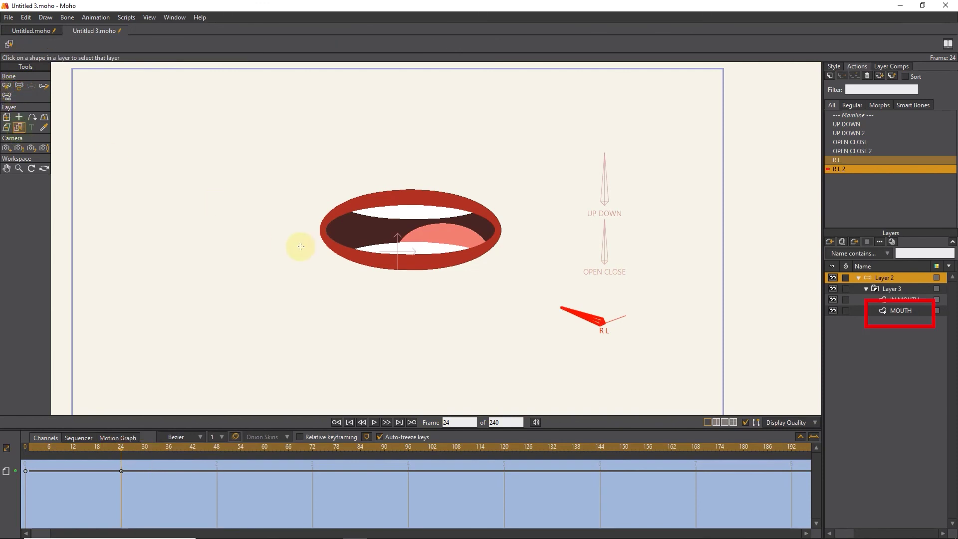
{"action": "left_click", "coordinate": [339, 248]}
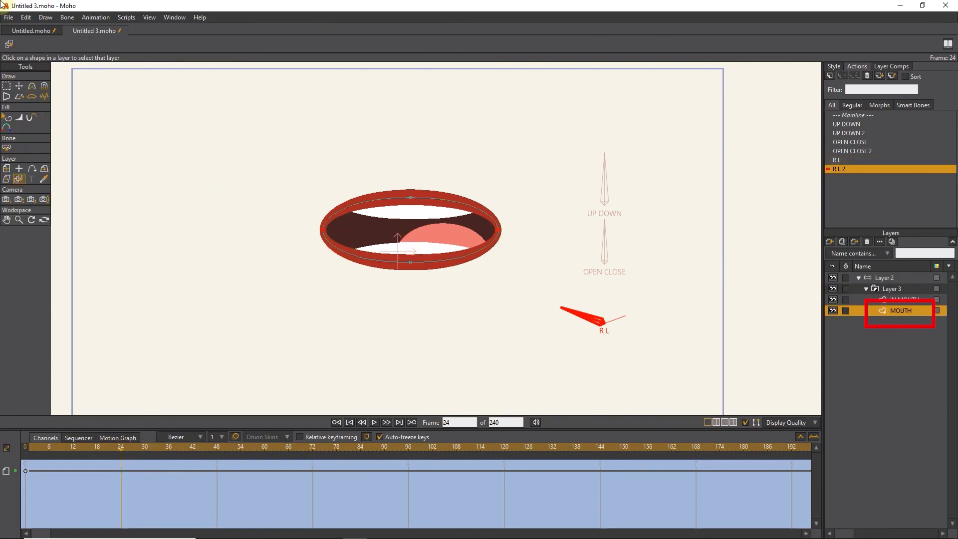
{"action": "left_click", "coordinate": [9, 90]}
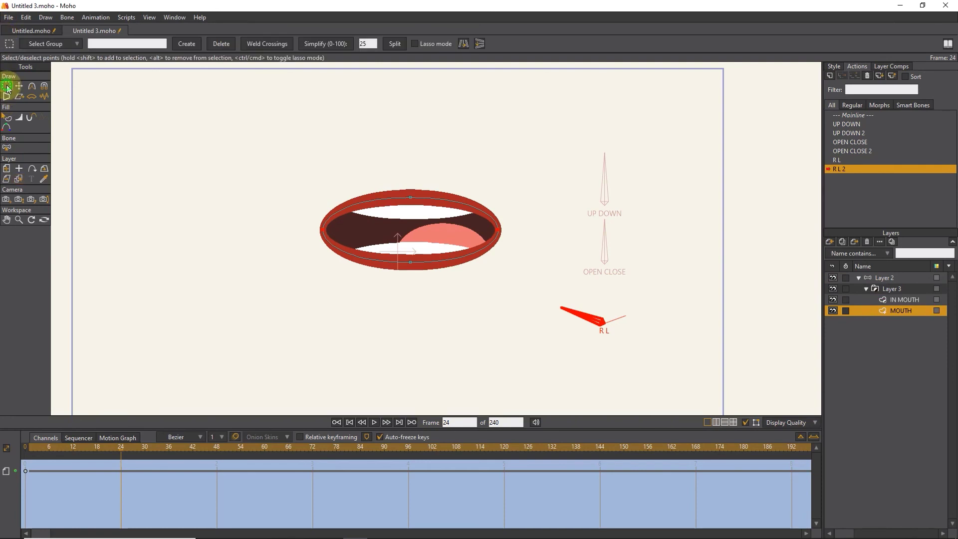
{"action": "mouse_move", "coordinate": [521, 223]}
{"action": "left_mouse_down"}
{"action": "mouse_move", "coordinate": [452, 234]}
{"action": "mouse_move", "coordinate": [294, 235]}
{"action": "left_mouse_up"}
{"action": "left_click", "coordinate": [17, 90]}
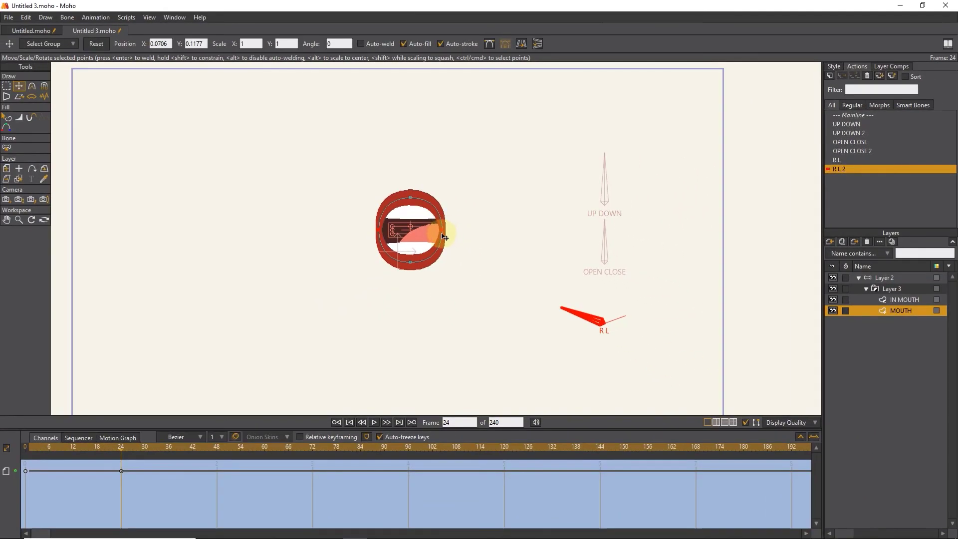
Return to the Mainline, select Layer 2 and switch to Manipulate Bones
{"action": "left_click", "coordinate": [856, 116]}
{"action": "double_click", "coordinate": [855, 116]}
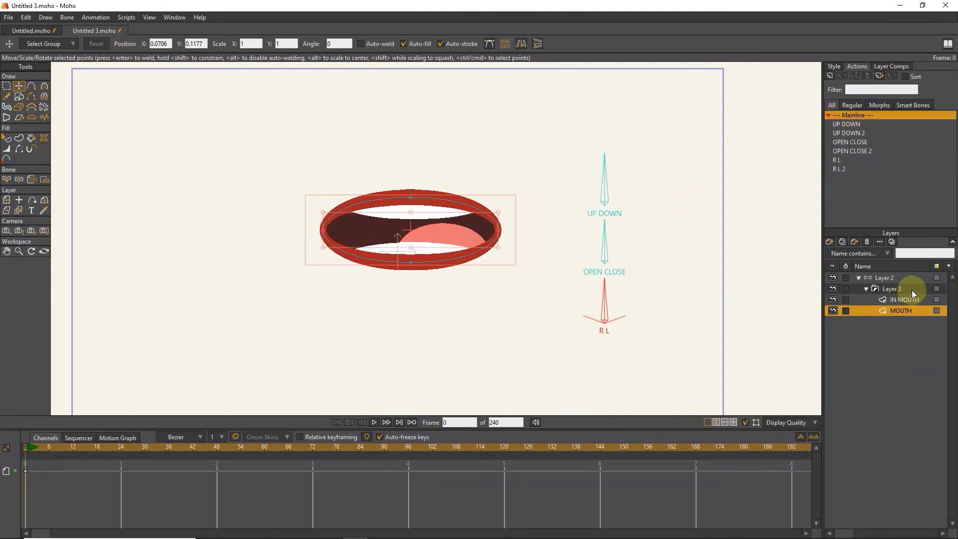
{"action": "left_click", "coordinate": [881, 277]}
{"action": "left_click", "coordinate": [43, 85]}
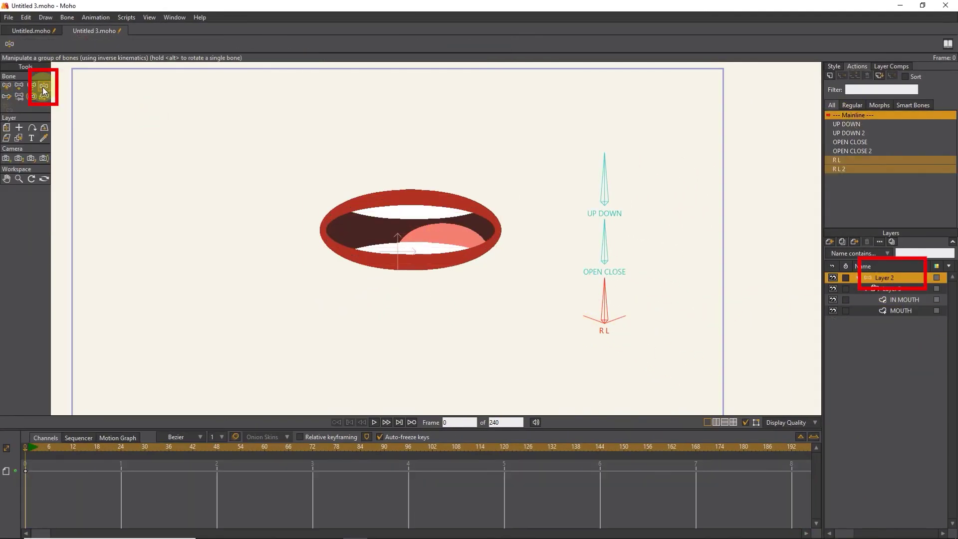
Test-pose the UP DOWN, OPEN CLOSE and R L bones on the mouth
{"action": "left_click_drag", "start_coordinate": [615, 176], "coordinate": [591, 185]}
{"action": "mouse_move", "coordinate": [606, 242]}
{"action": "left_mouse_down"}
{"action": "mouse_move", "coordinate": [630, 246]}
{"action": "mouse_move", "coordinate": [641, 267]}
{"action": "left_mouse_up"}
{"action": "mouse_move", "coordinate": [604, 303]}
{"action": "left_mouse_down"}
{"action": "mouse_move", "coordinate": [547, 287]}
{"action": "mouse_move", "coordinate": [599, 301]}
{"action": "left_mouse_up"}
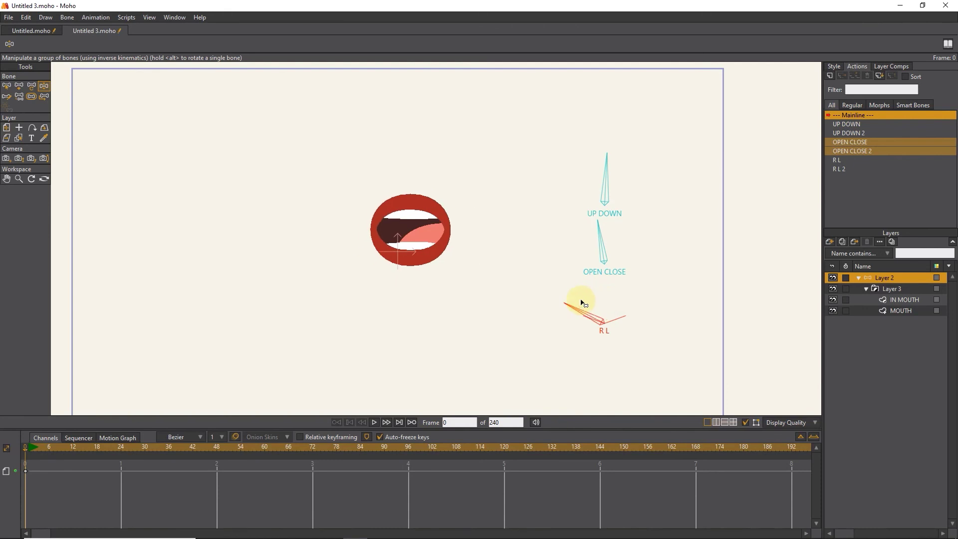
{"action": "left_click_drag", "start_coordinate": [599, 301], "coordinate": [574, 314]}
Rotate the UP DOWN and OPEN CLOSE bones to widen the mouth and open it slightly
{"action": "left_click", "coordinate": [610, 187]}
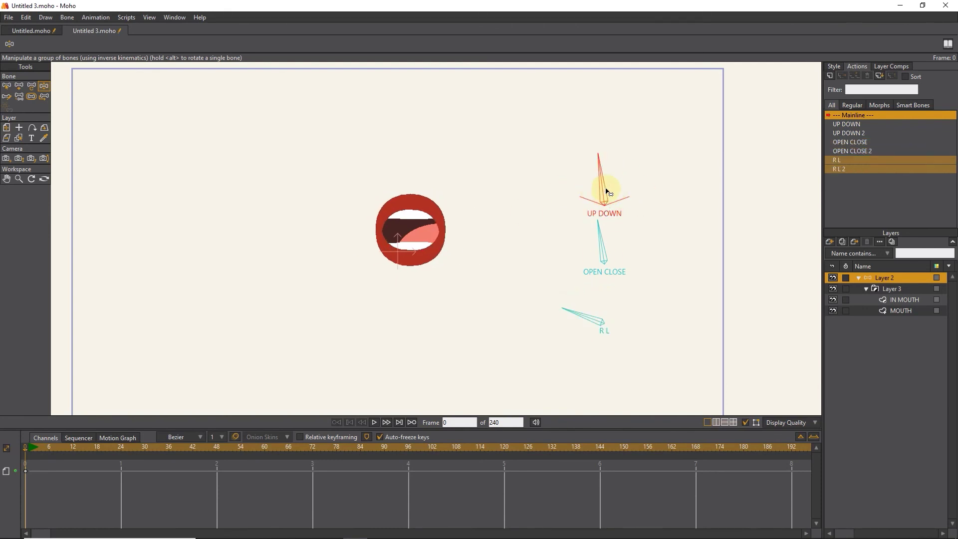
{"action": "left_click_drag", "start_coordinate": [602, 238], "coordinate": [601, 242]}
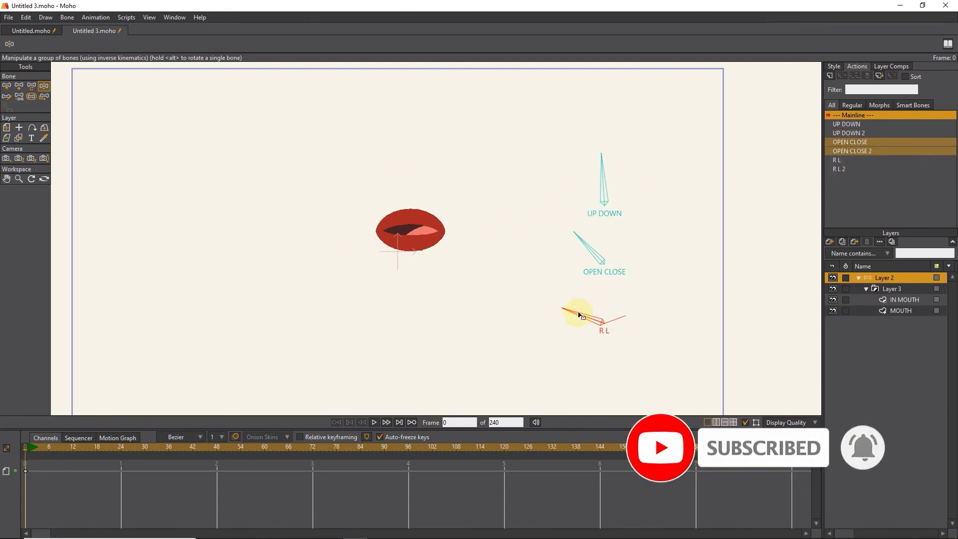
{"action": "mouse_move", "coordinate": [576, 310]}
{"action": "left_mouse_down"}
{"action": "mouse_move", "coordinate": [604, 182]}
{"action": "mouse_move", "coordinate": [625, 165]}
{"action": "mouse_move", "coordinate": [626, 199]}
{"action": "left_mouse_up"}
{"action": "left_click_drag", "start_coordinate": [591, 251], "coordinate": [598, 245]}
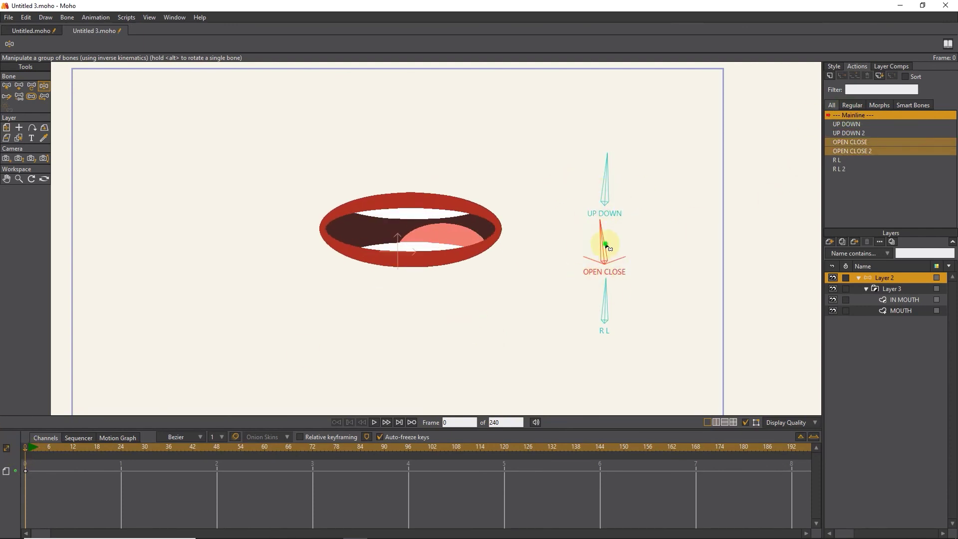
{"action": "mouse_move", "coordinate": [607, 236]}
{"action": "left_mouse_down"}
{"action": "mouse_move", "coordinate": [609, 167]}
{"action": "mouse_move", "coordinate": [547, 207]}
{"action": "mouse_move", "coordinate": [666, 207]}
{"action": "mouse_move", "coordinate": [610, 203]}
{"action": "left_mouse_up"}
{"action": "left_click", "coordinate": [608, 297]}
Key a frame 12 mouth pose: UP DOWN vertical, OPEN CLOSE nearly closed
{"action": "left_click", "coordinate": [57, 457]}
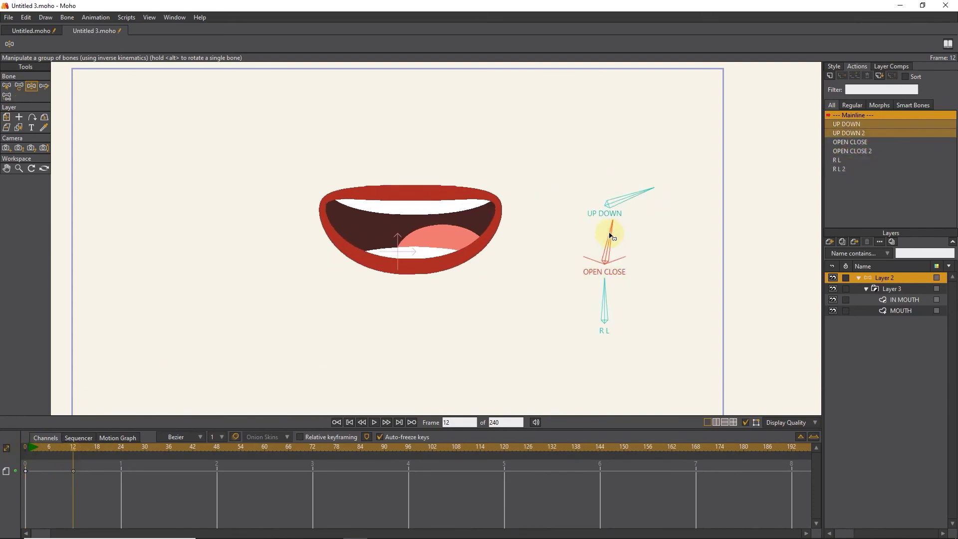
{"action": "left_click", "coordinate": [85, 447]}
{"action": "left_click_drag", "start_coordinate": [664, 185], "coordinate": [618, 192]}
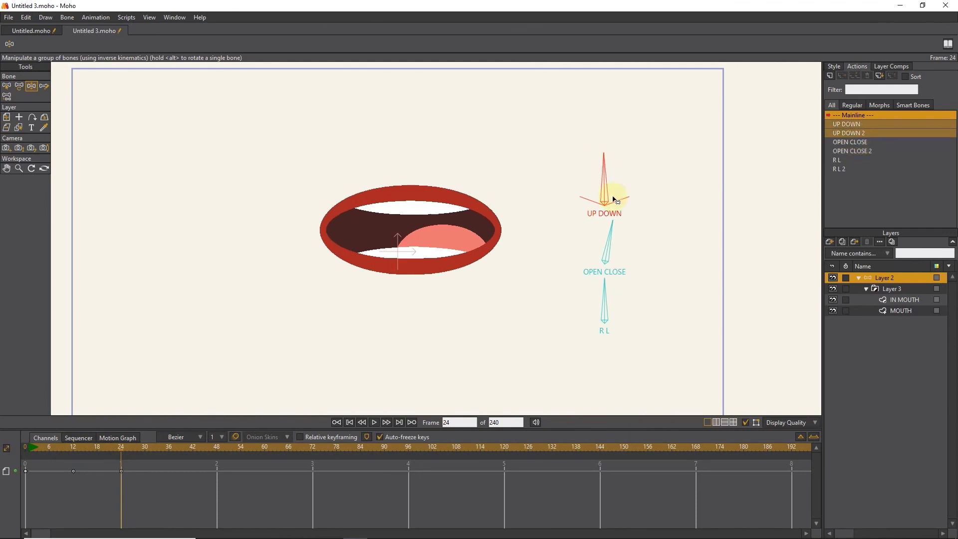
{"action": "left_click_drag", "start_coordinate": [607, 232], "coordinate": [577, 246]}
Pose the R L and OPEN CLOSE bones at frame 36, and open the mouth wide at frame 48
{"action": "left_click", "coordinate": [168, 448]}
{"action": "left_click_drag", "start_coordinate": [604, 306], "coordinate": [576, 301]}
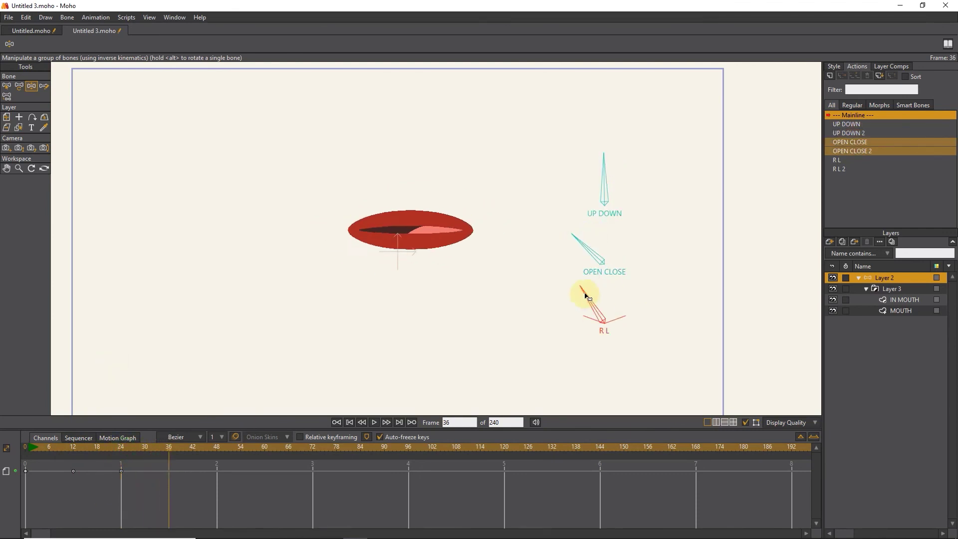
{"action": "left_click_drag", "start_coordinate": [576, 238], "coordinate": [616, 207]}
{"action": "left_click", "coordinate": [605, 182]}
{"action": "left_click", "coordinate": [596, 172]}
{"action": "mouse_move", "coordinate": [591, 307]}
{"action": "left_mouse_down"}
{"action": "mouse_move", "coordinate": [612, 297]}
{"action": "mouse_move", "coordinate": [594, 288]}
{"action": "left_mouse_up"}
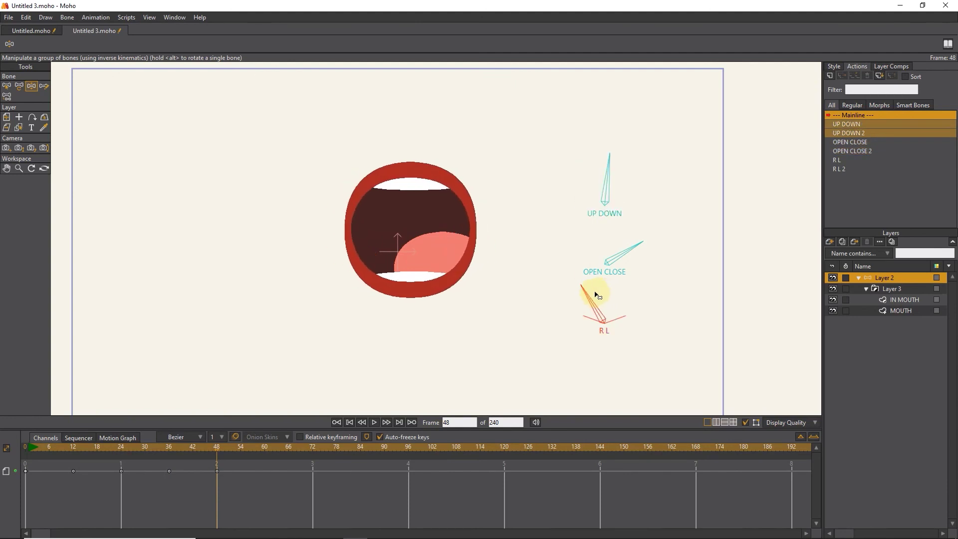
Play the mouth animation from the first frame and select its keyframes
{"action": "key", "text": "shift+ctrl+Left"}
{"action": "left_click", "coordinate": [375, 420]}
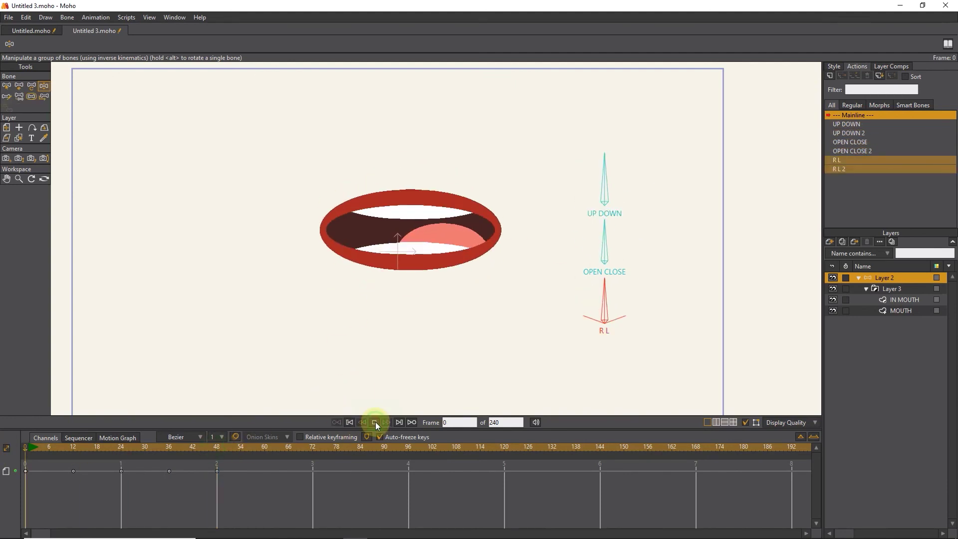
{"action": "left_click_drag", "start_coordinate": [232, 467], "coordinate": [43, 488]}
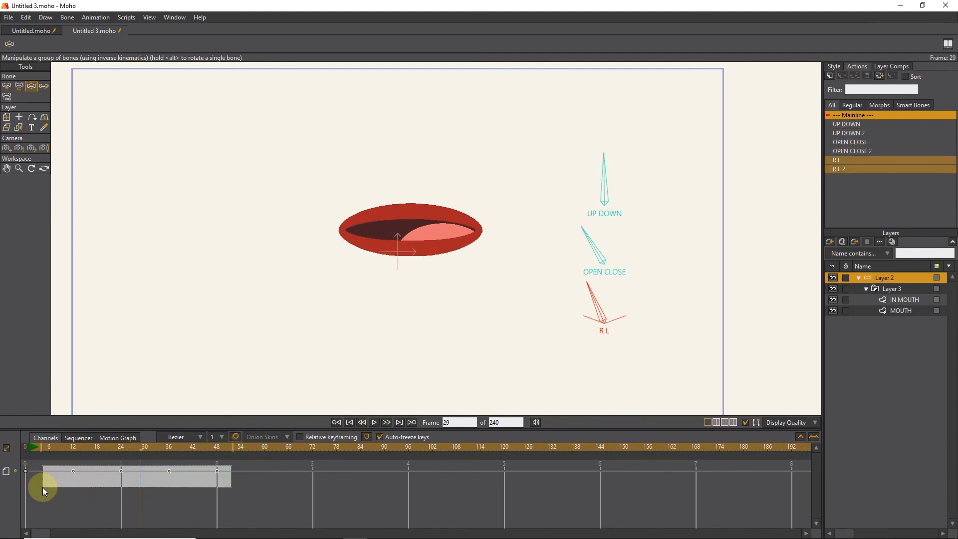
Copy the mouth keyframes to start at frame 60, replay the animation, then rewind to frame 0
{"action": "left_click", "coordinate": [264, 449]}
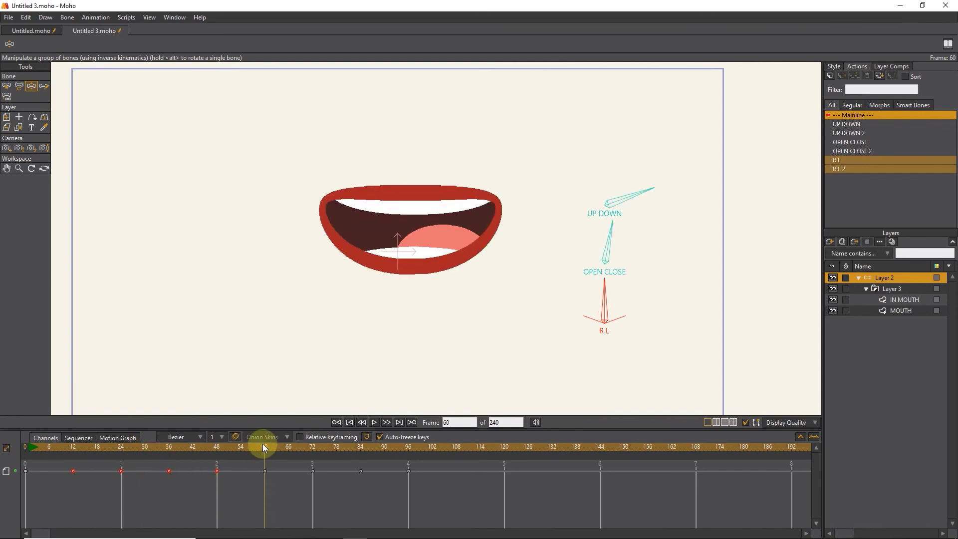
{"action": "left_click_drag", "start_coordinate": [264, 455], "coordinate": [32, 460]}
{"action": "left_click", "coordinate": [374, 421]}
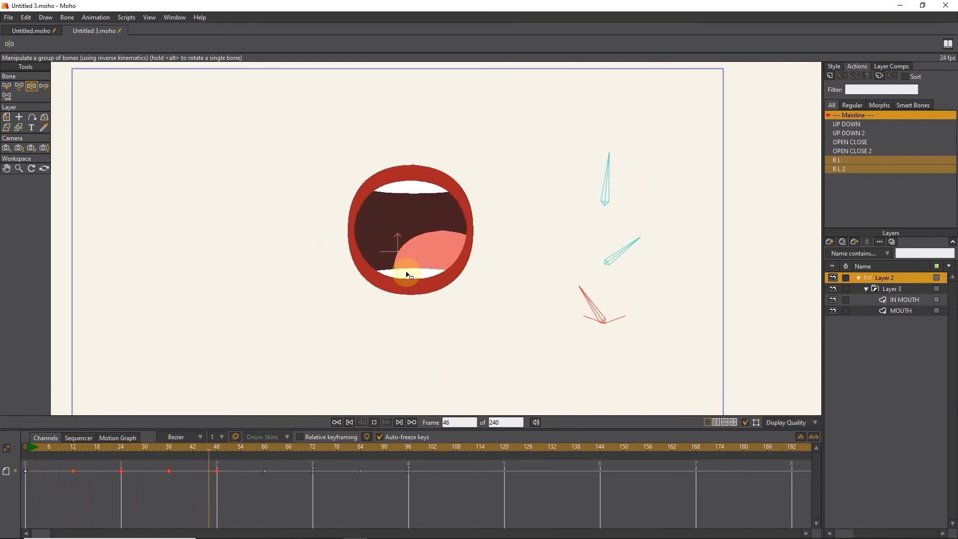
{"action": "left_click", "coordinate": [377, 422]}
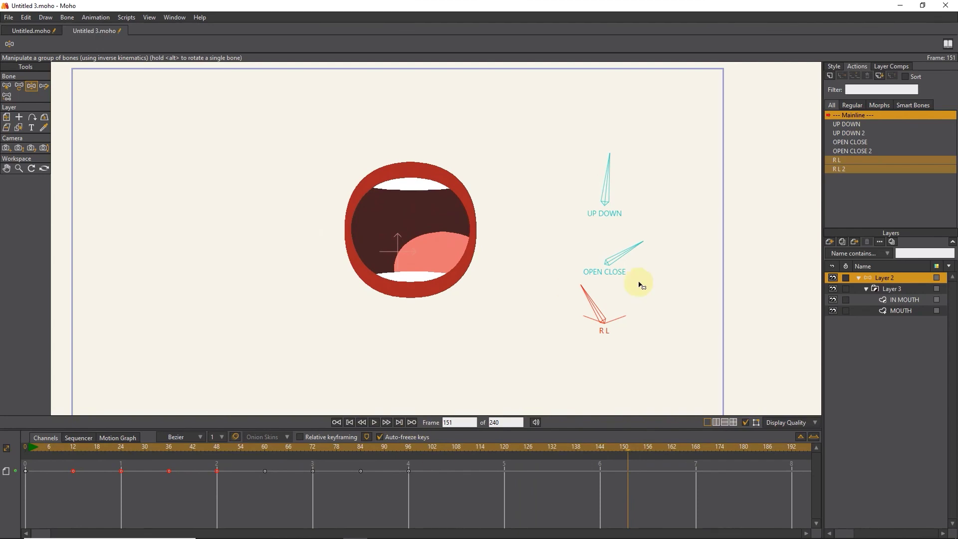
{"action": "left_click_drag", "start_coordinate": [256, 447], "coordinate": [32, 447]}
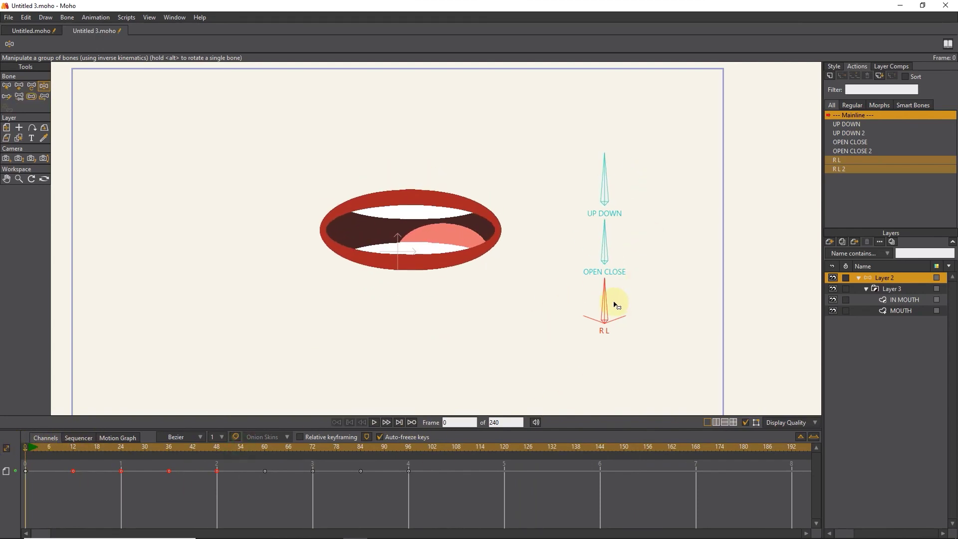